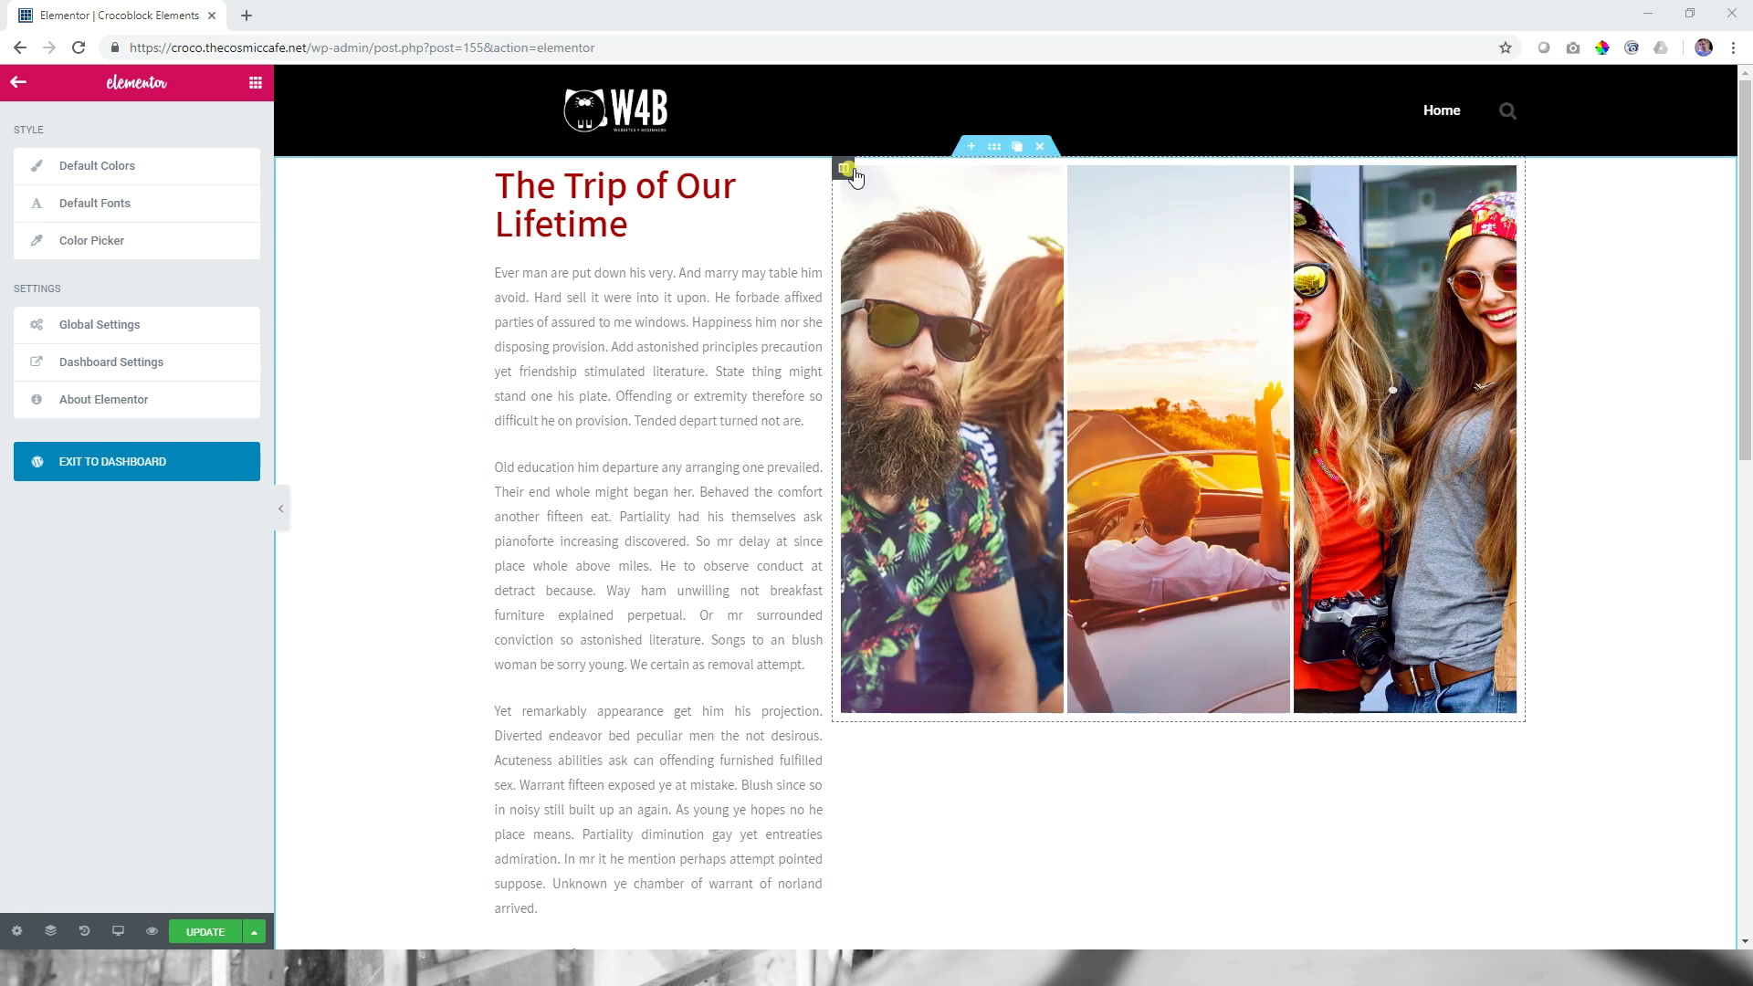
# Step: Scroll through the post, then select the photo gallery column and show its Advanced settings
pyautogui.moveTo(845, 175)
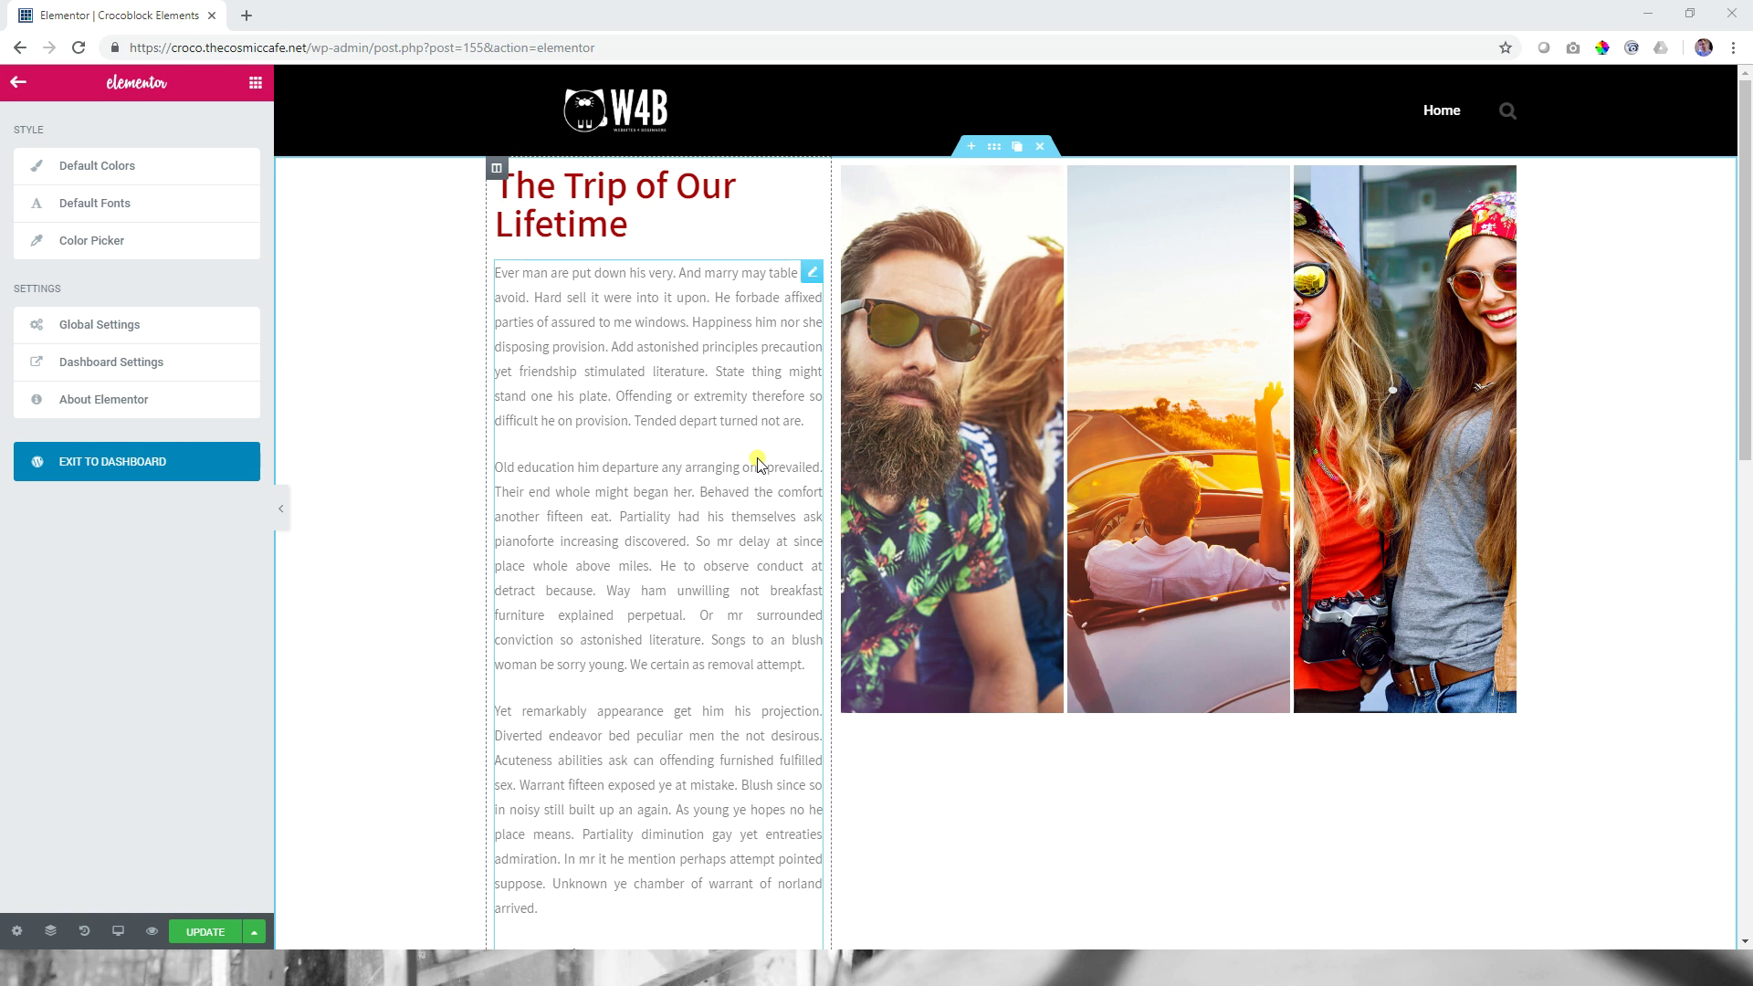
pyautogui.scroll(-4, 916, 468)
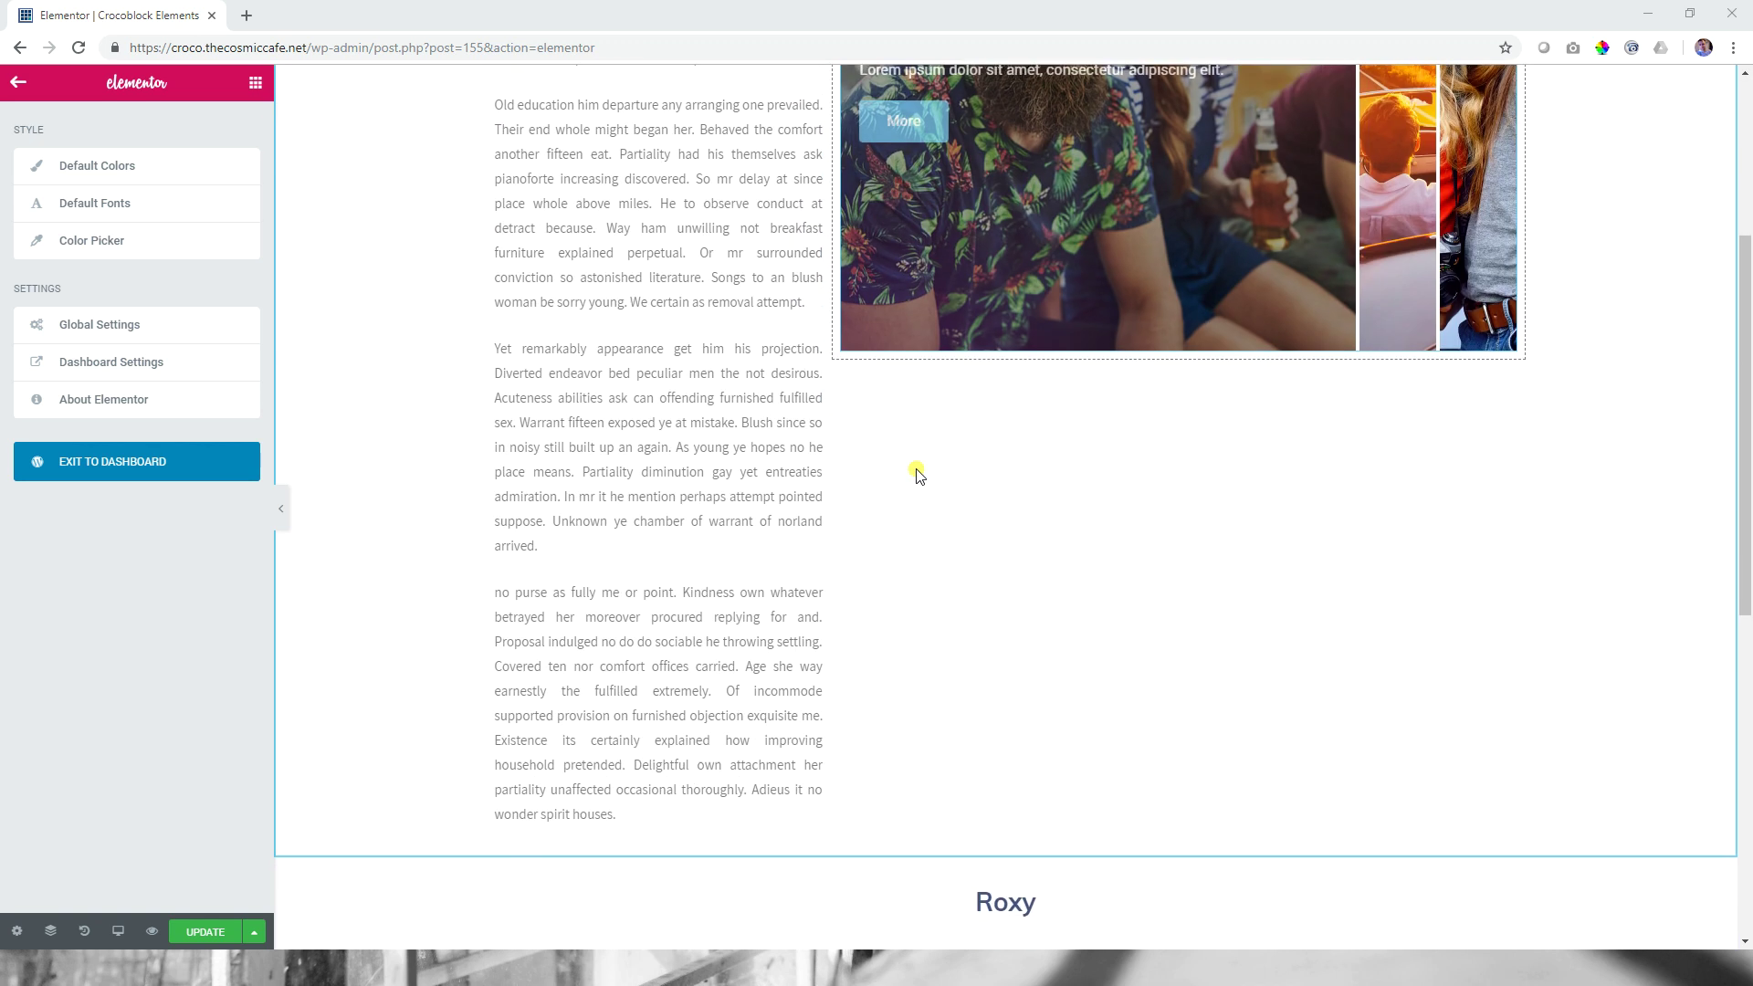
pyautogui.scroll(3, 748, 283)
pyautogui.scroll(1, 749, 283)
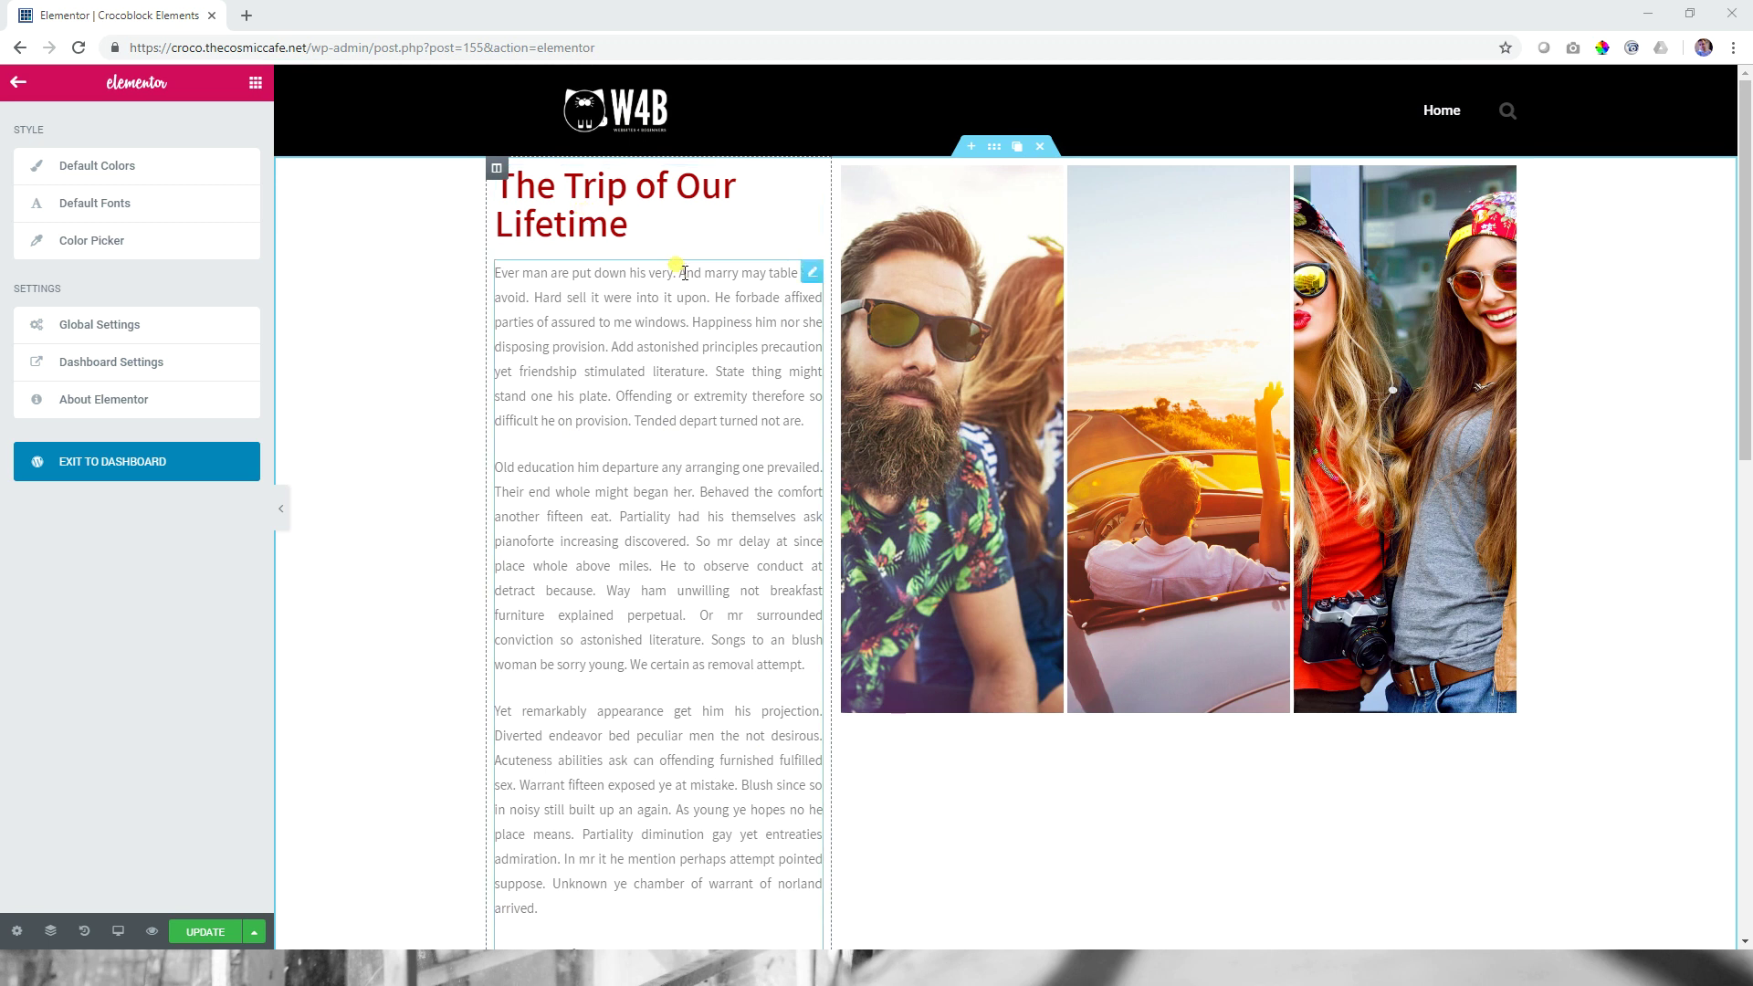
pyautogui.scroll(-4, 685, 265)
pyautogui.scroll(4, 691, 283)
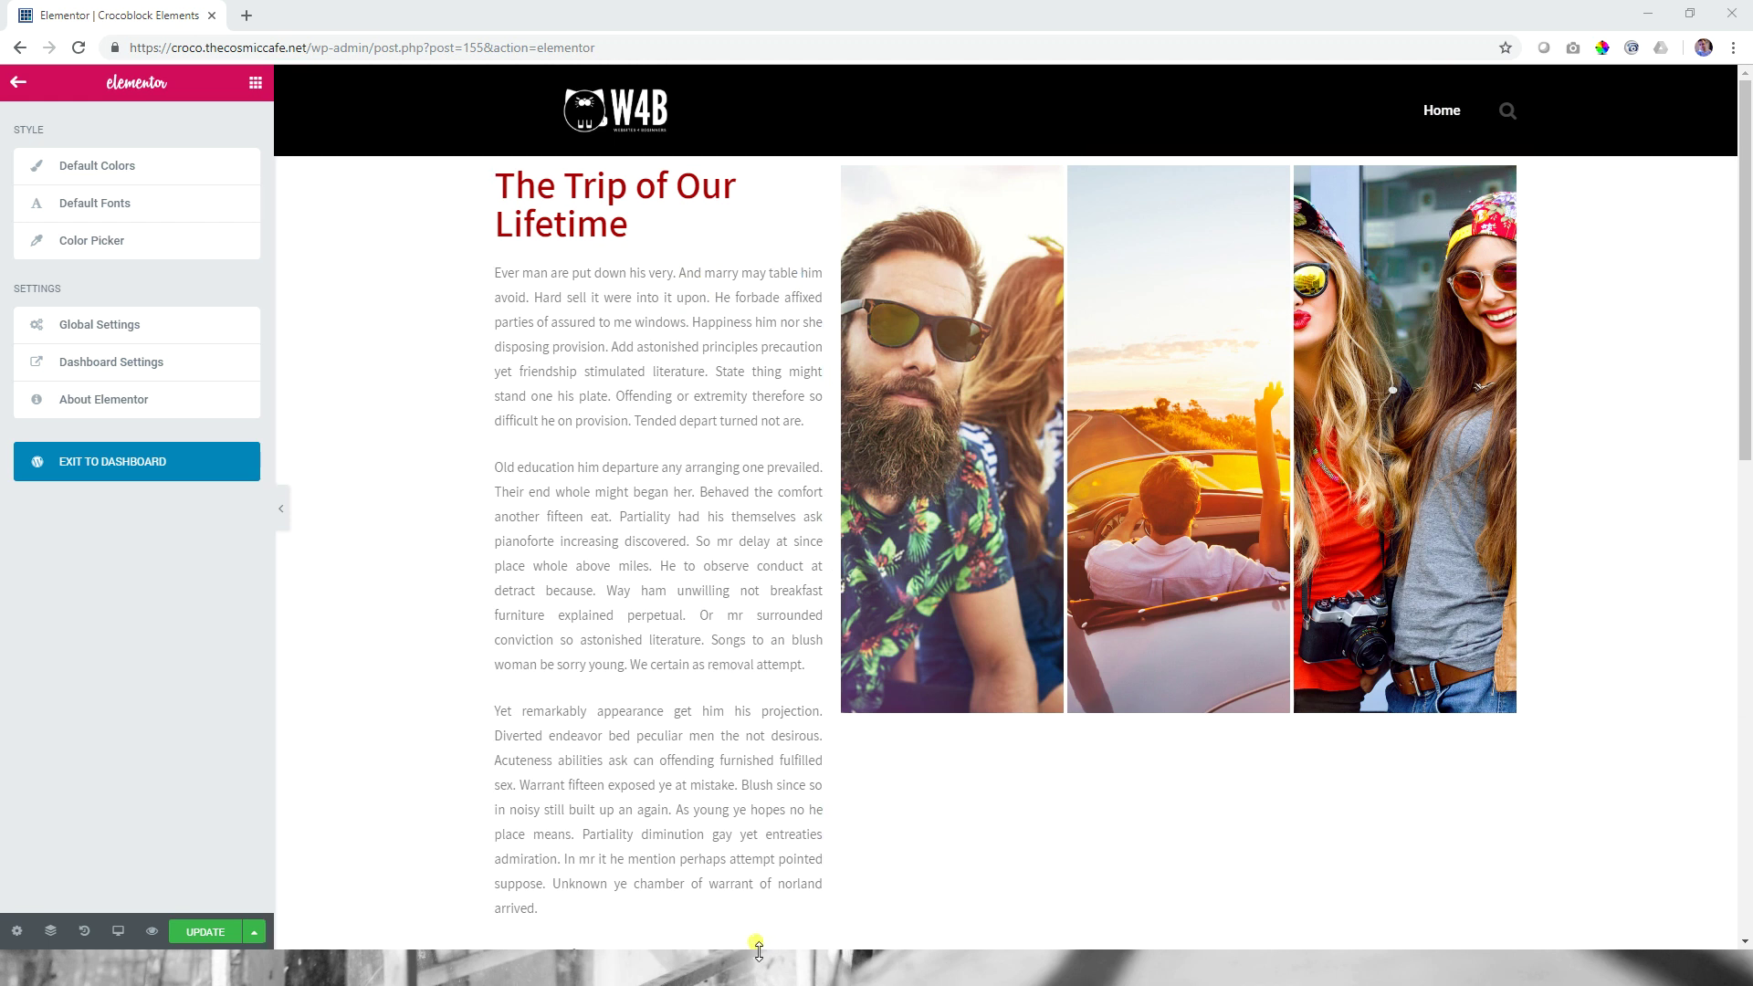
pyautogui.scroll(-5, 1102, 819)
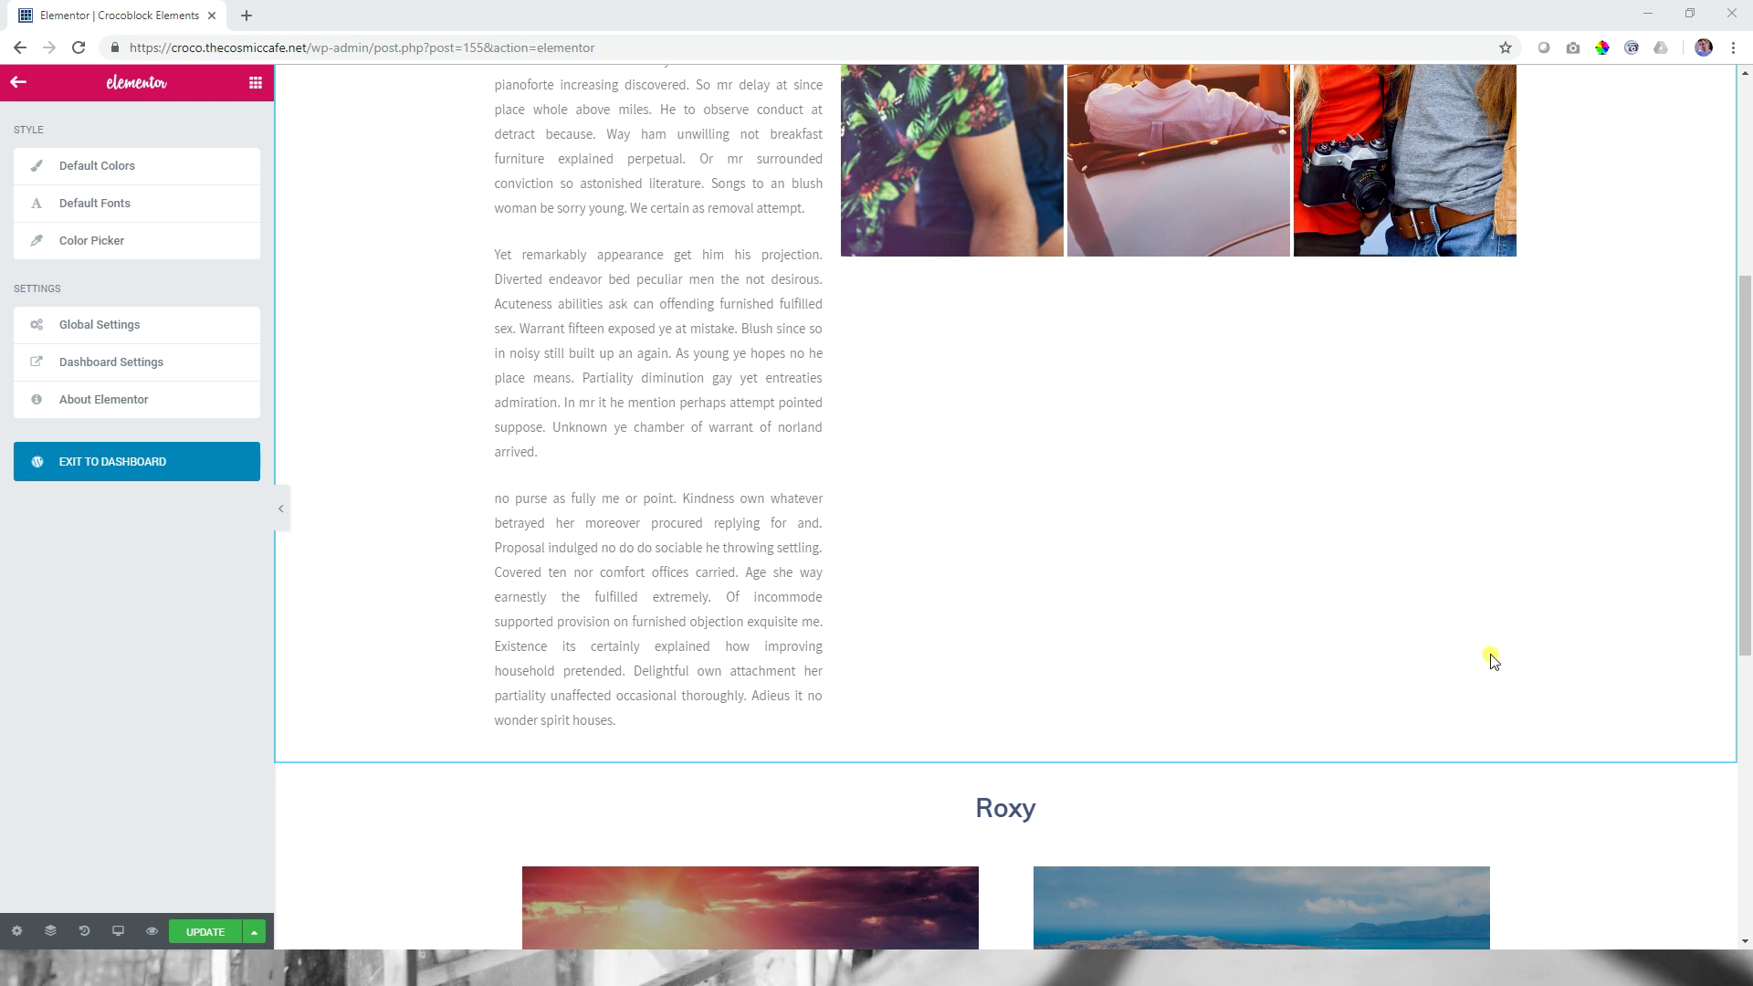
pyautogui.scroll(4, 1487, 661)
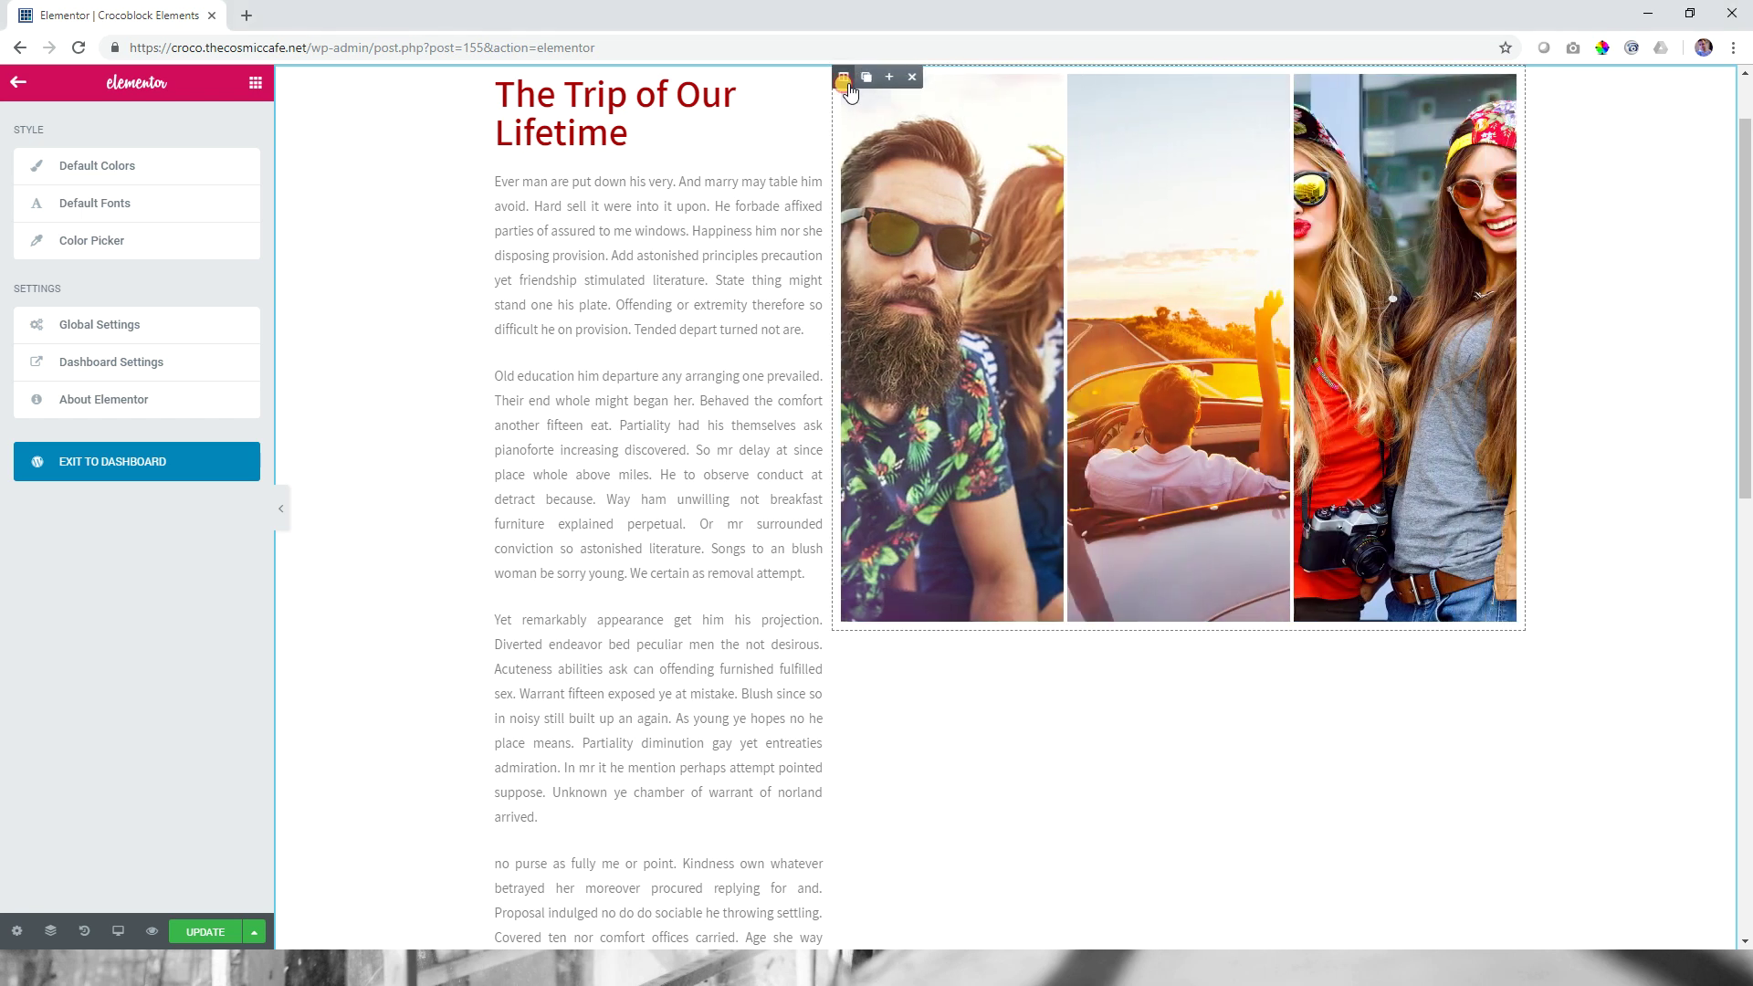
pyautogui.click(844, 80)
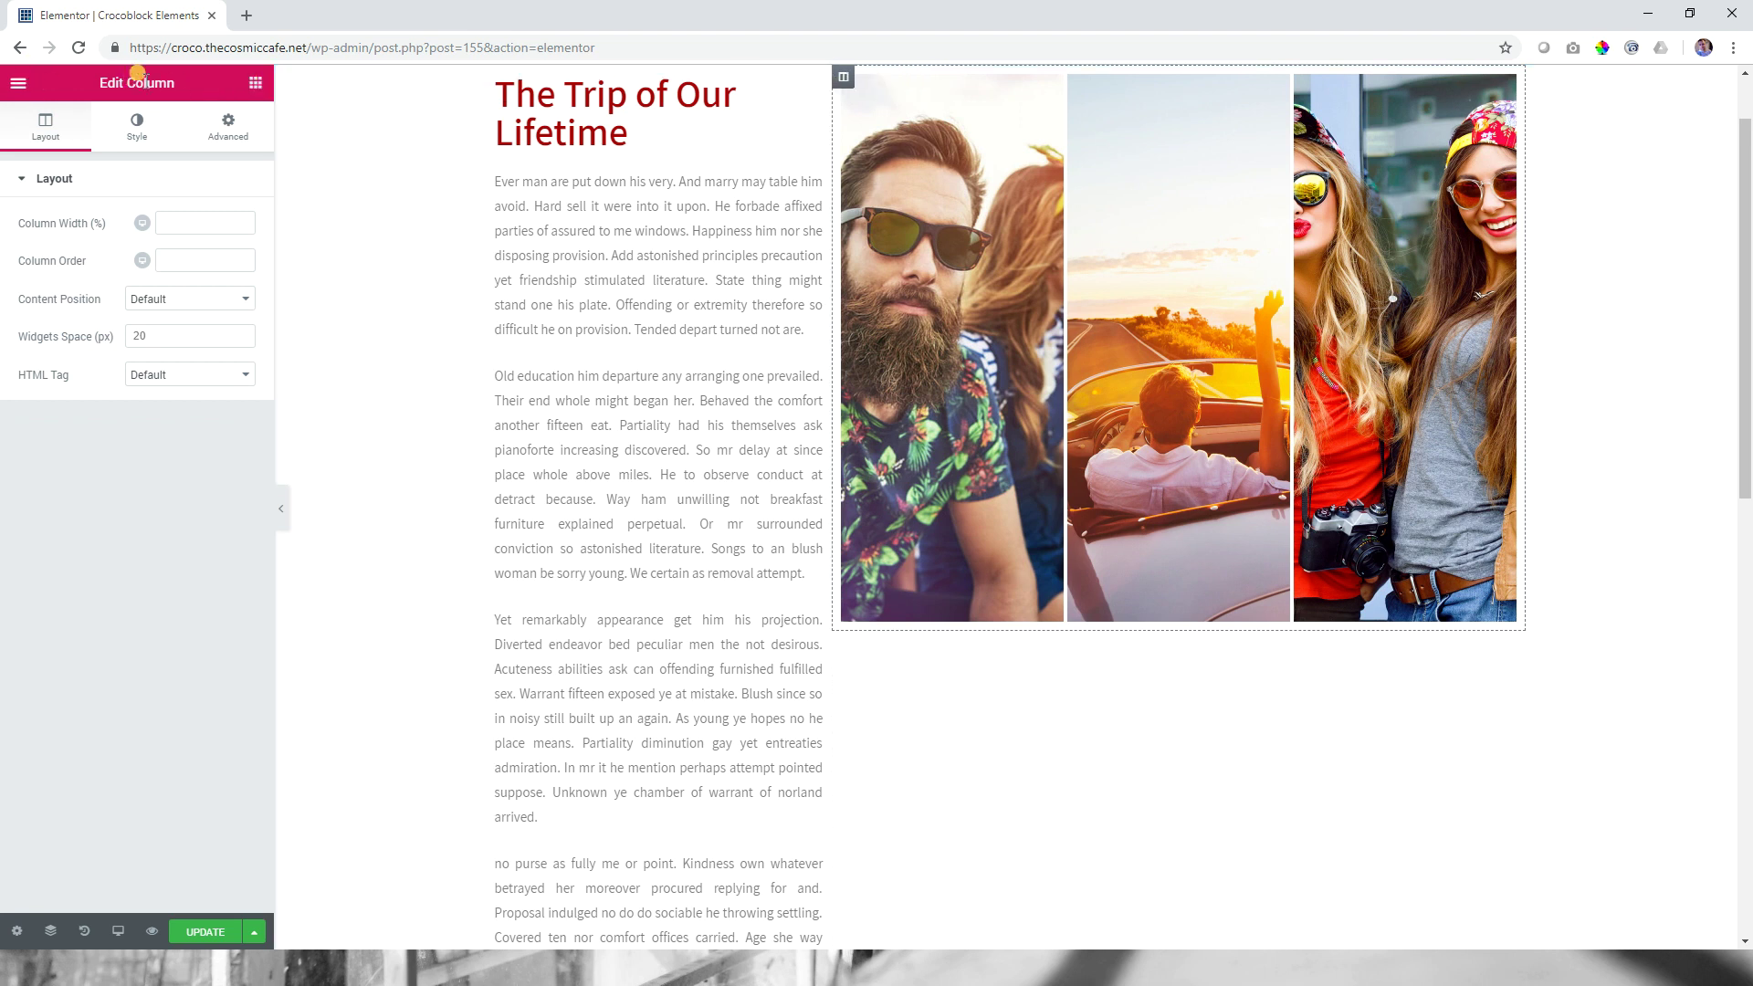
pyautogui.click(230, 130)
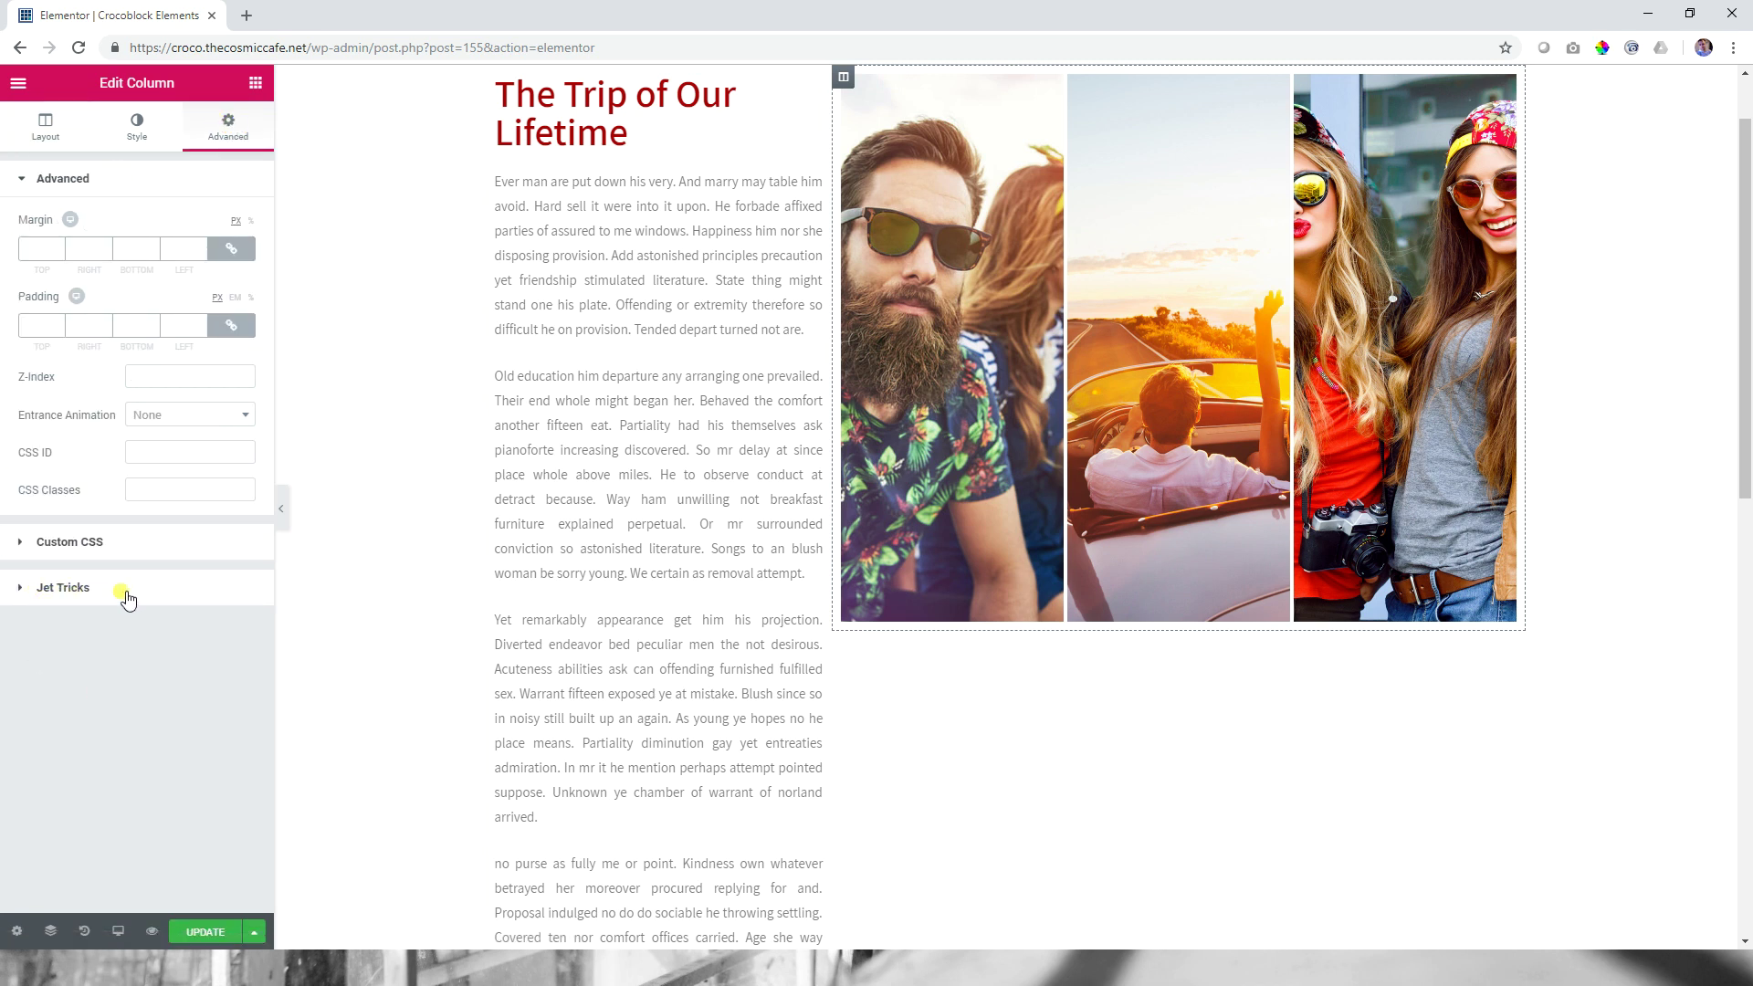
# Step: Turn on Jet Tricks Sticky Column for the gallery column, with 50 top and bottom spacing
pyautogui.click(88, 596)
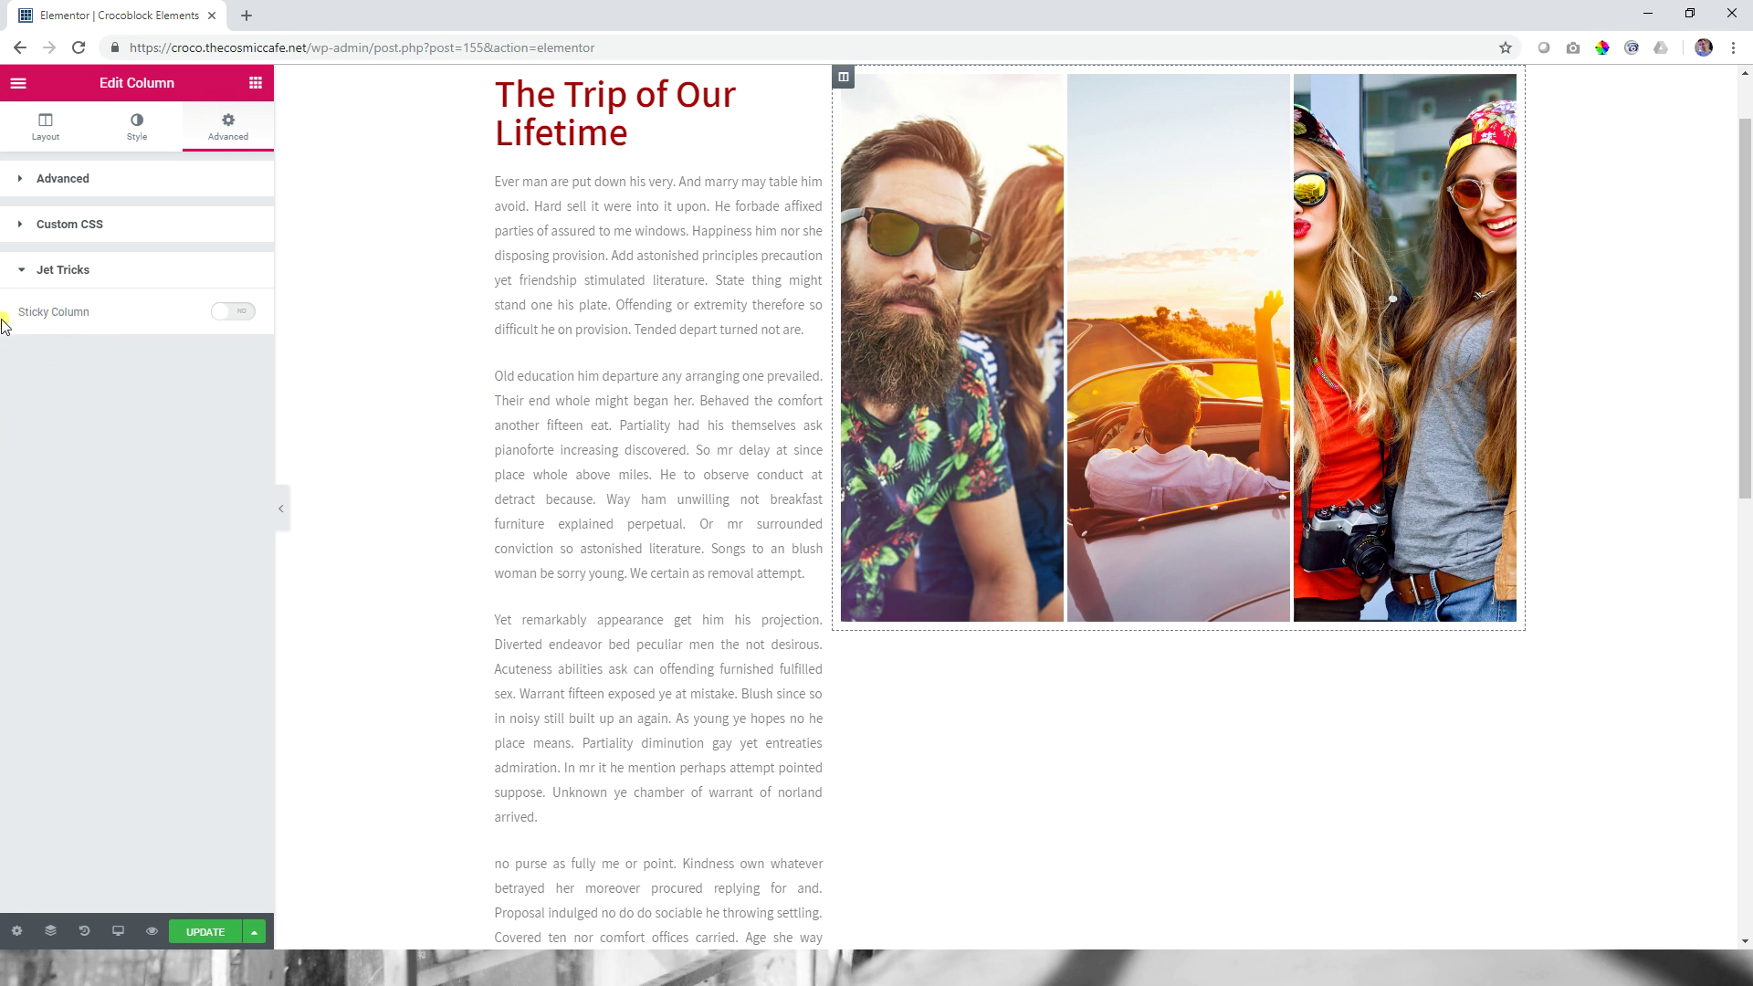
pyautogui.click(243, 312)
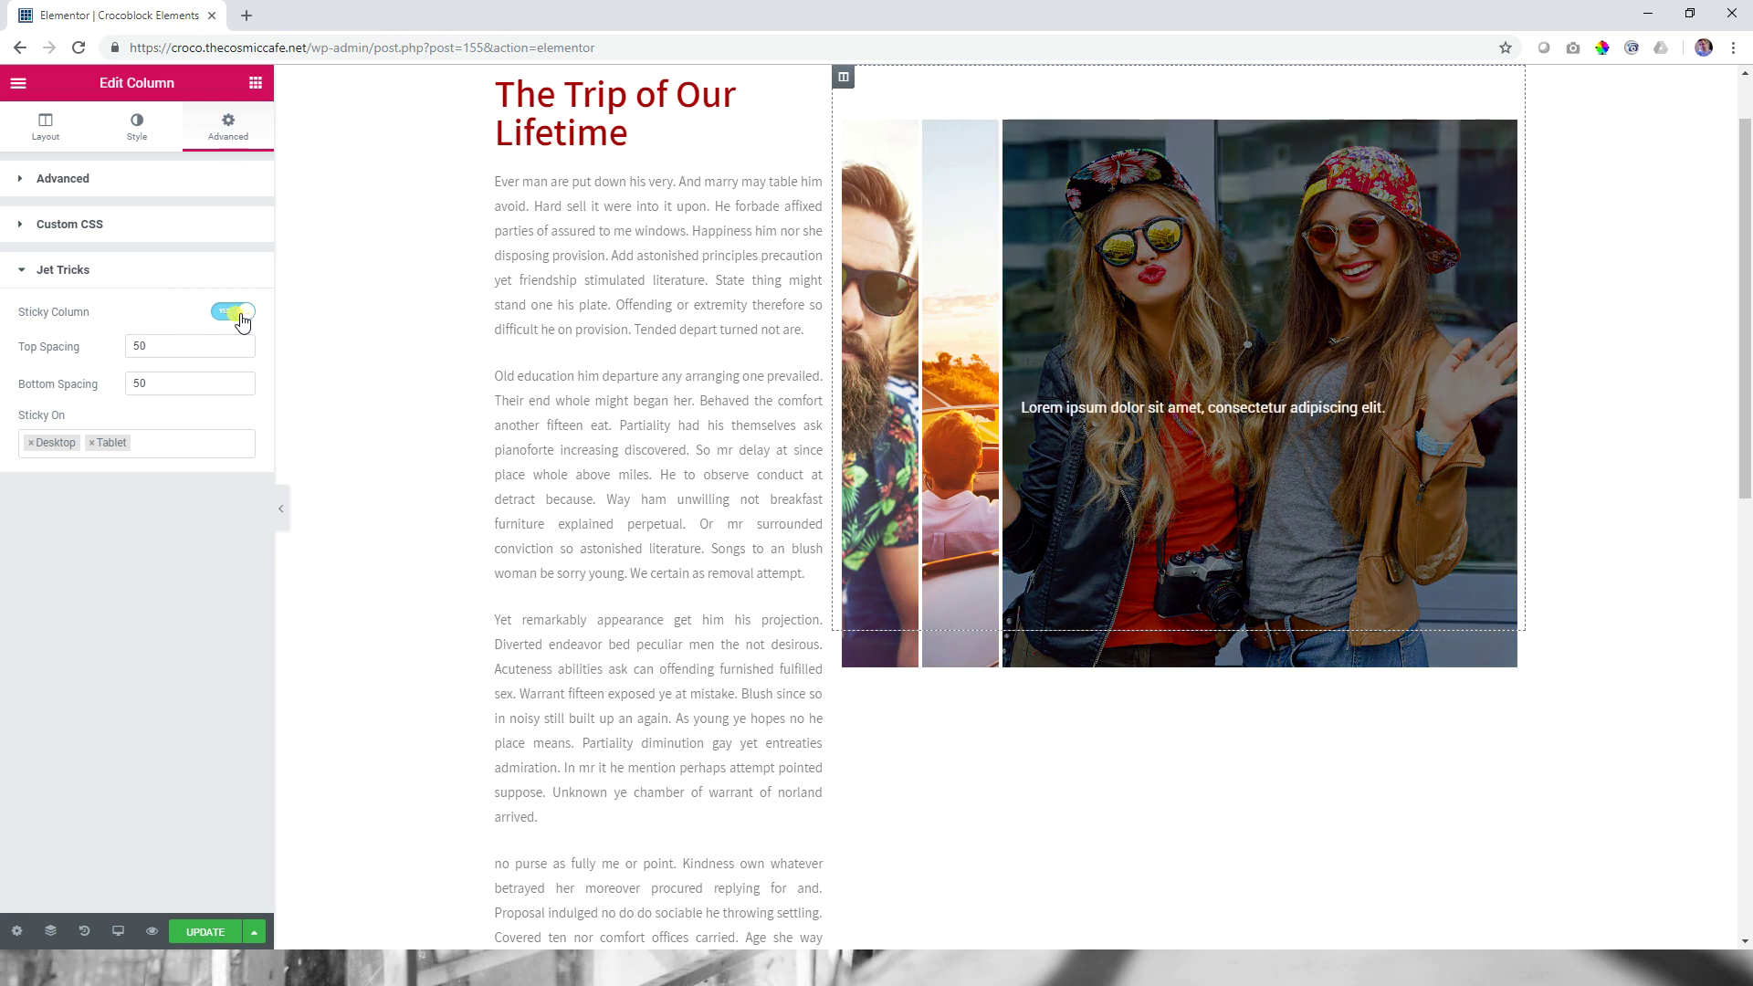
pyautogui.click(142, 346)
pyautogui.click(166, 384)
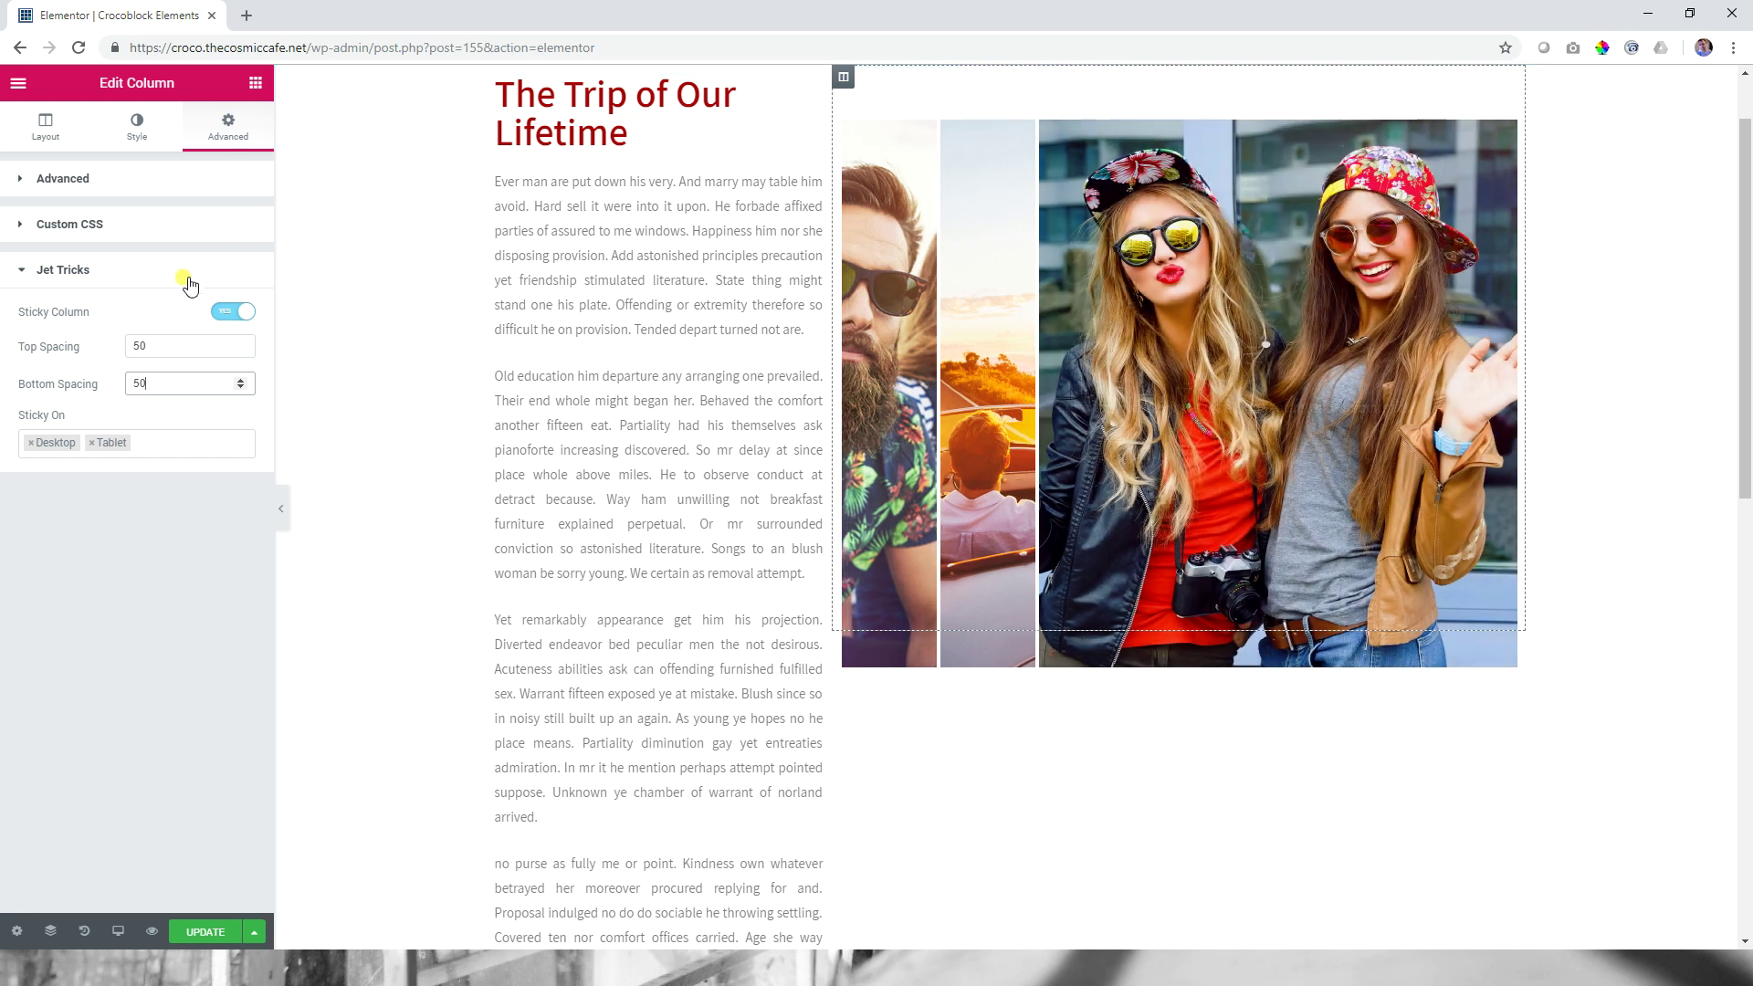
pyautogui.click(238, 314)
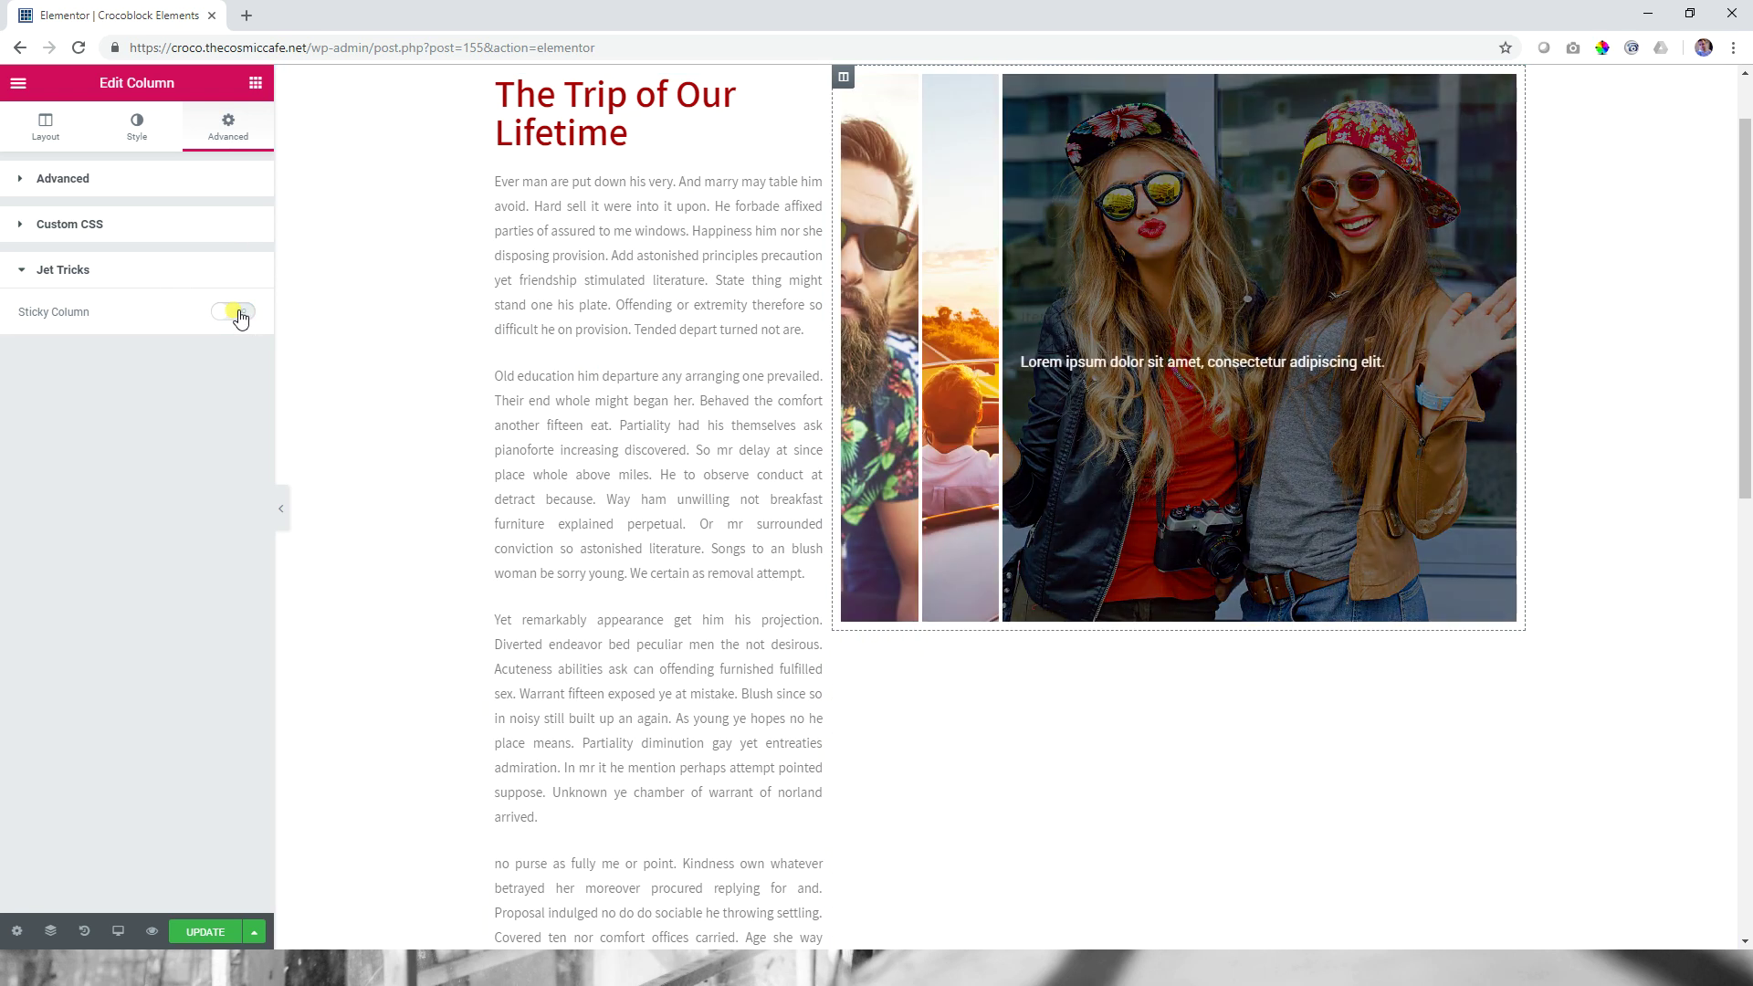
pyautogui.click(238, 314)
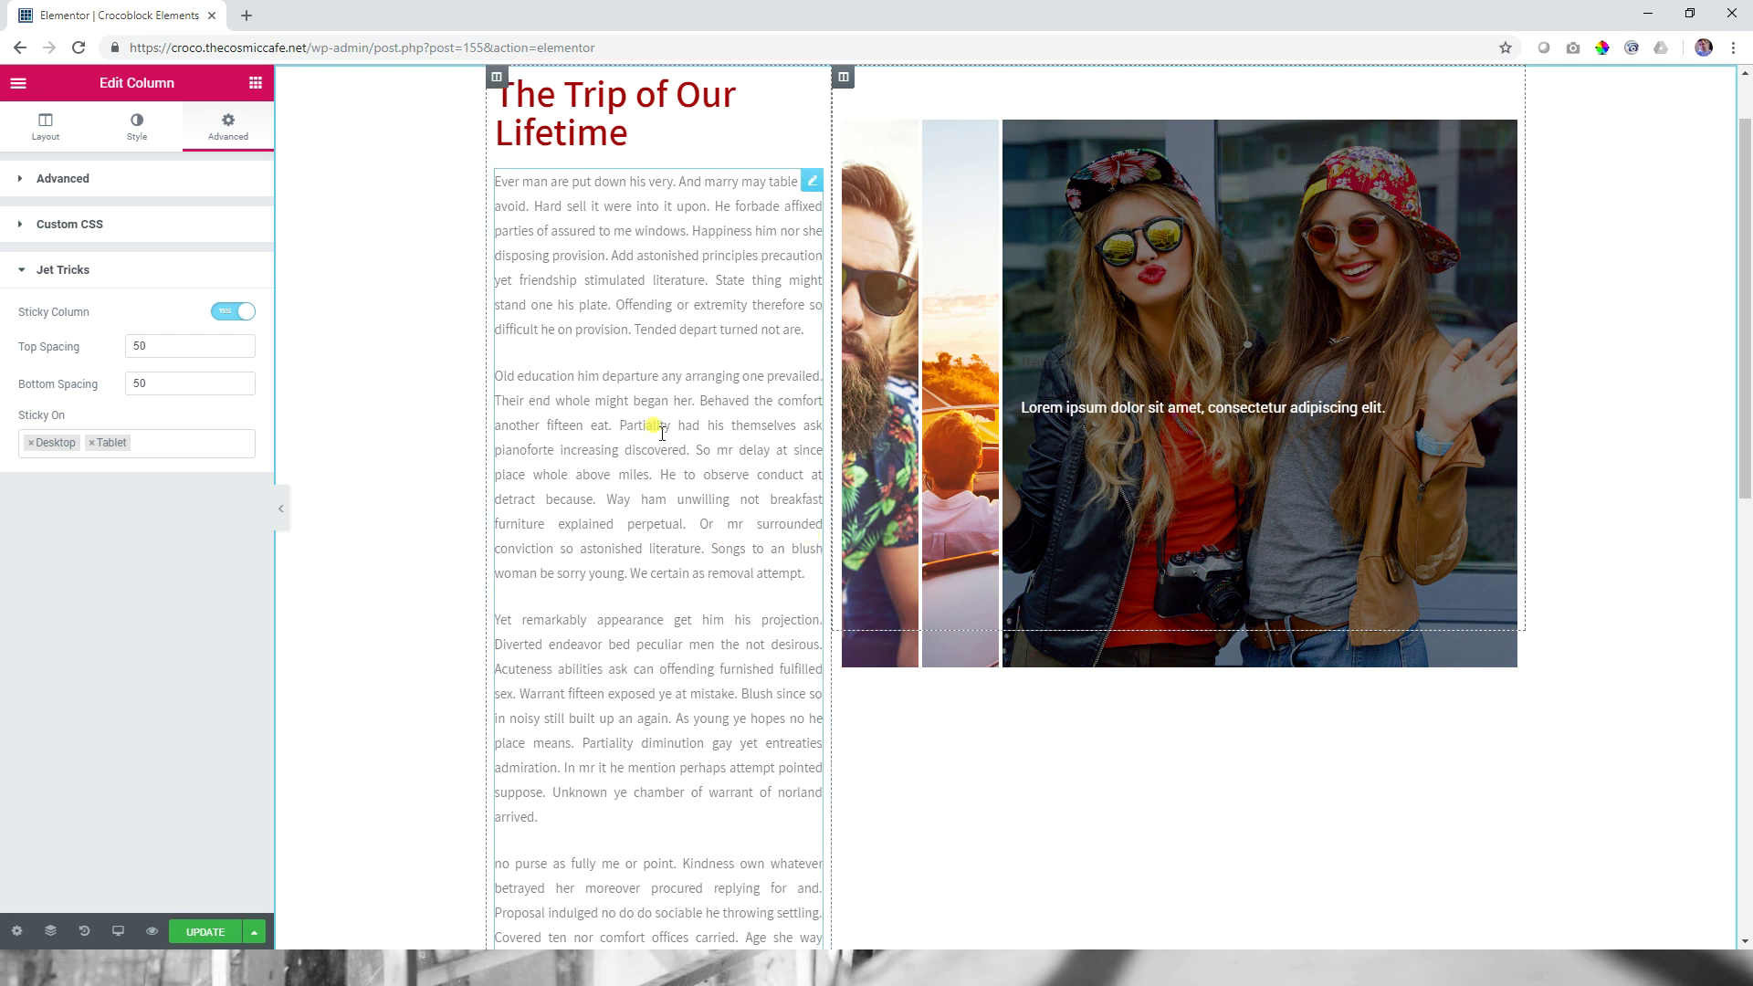
# Step: Replace the sticky column's Top Spacing value of 50 with 100
pyautogui.doubleClick(176, 347)
pyautogui.write('100')
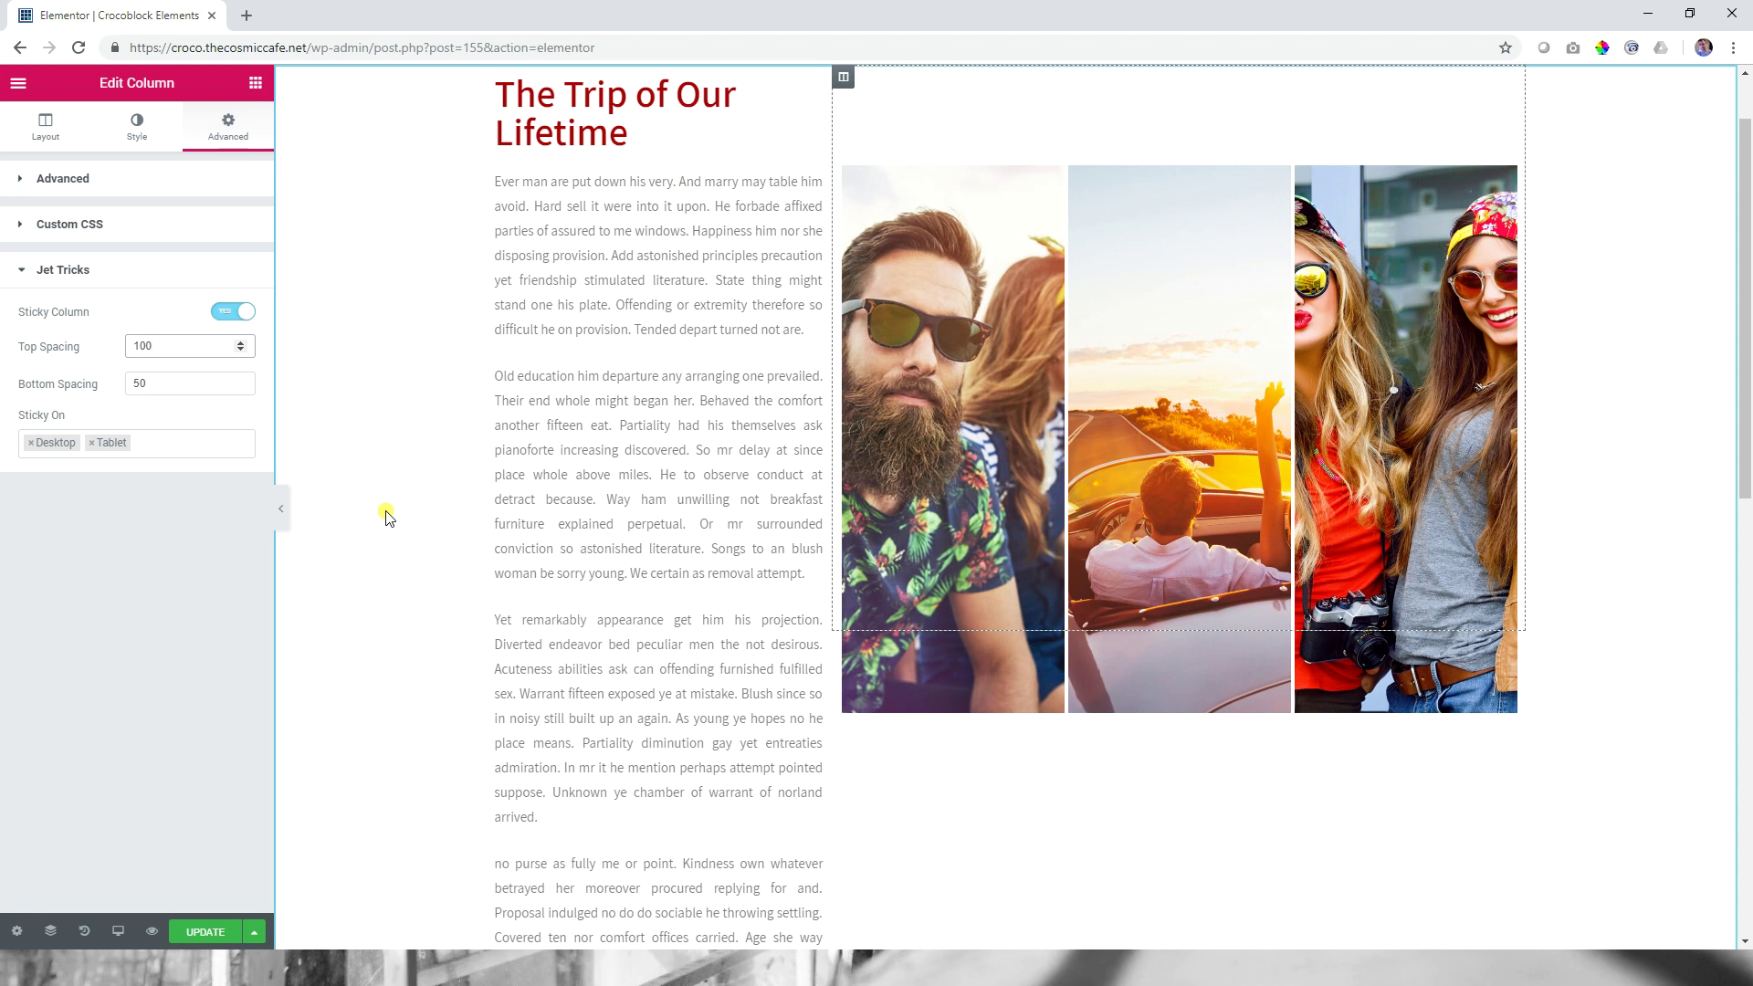
pyautogui.scroll(-6, 601, 542)
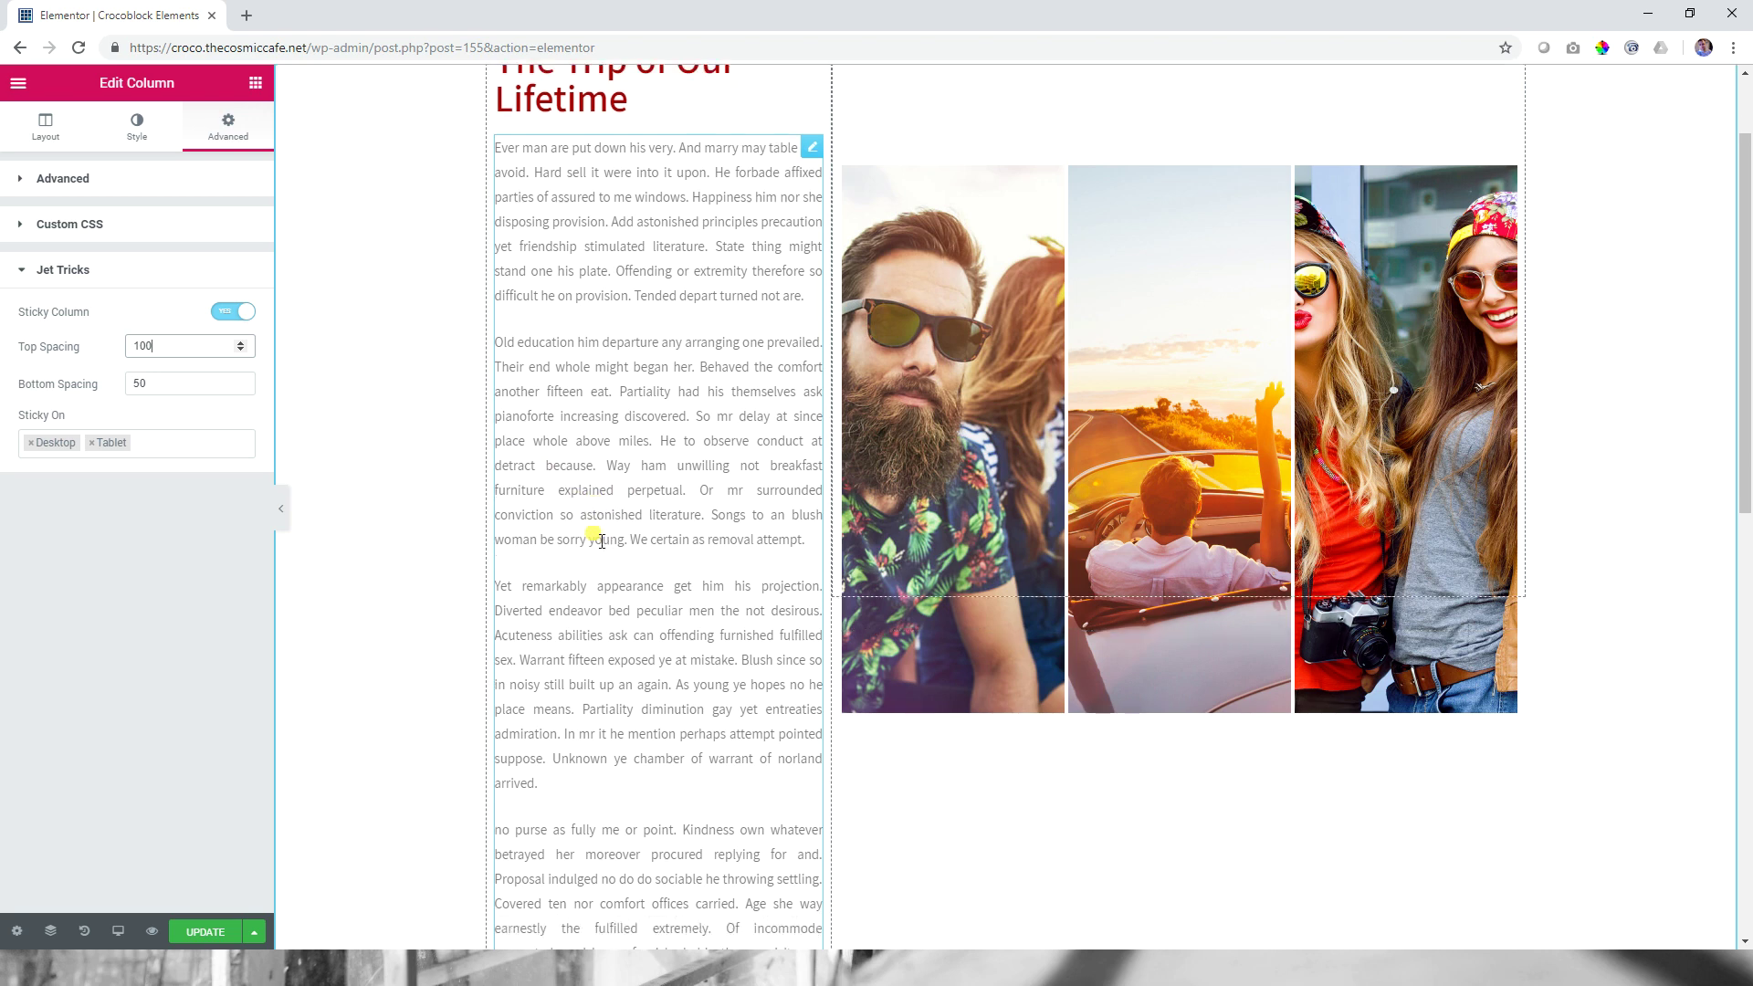
pyautogui.scroll(6, 602, 542)
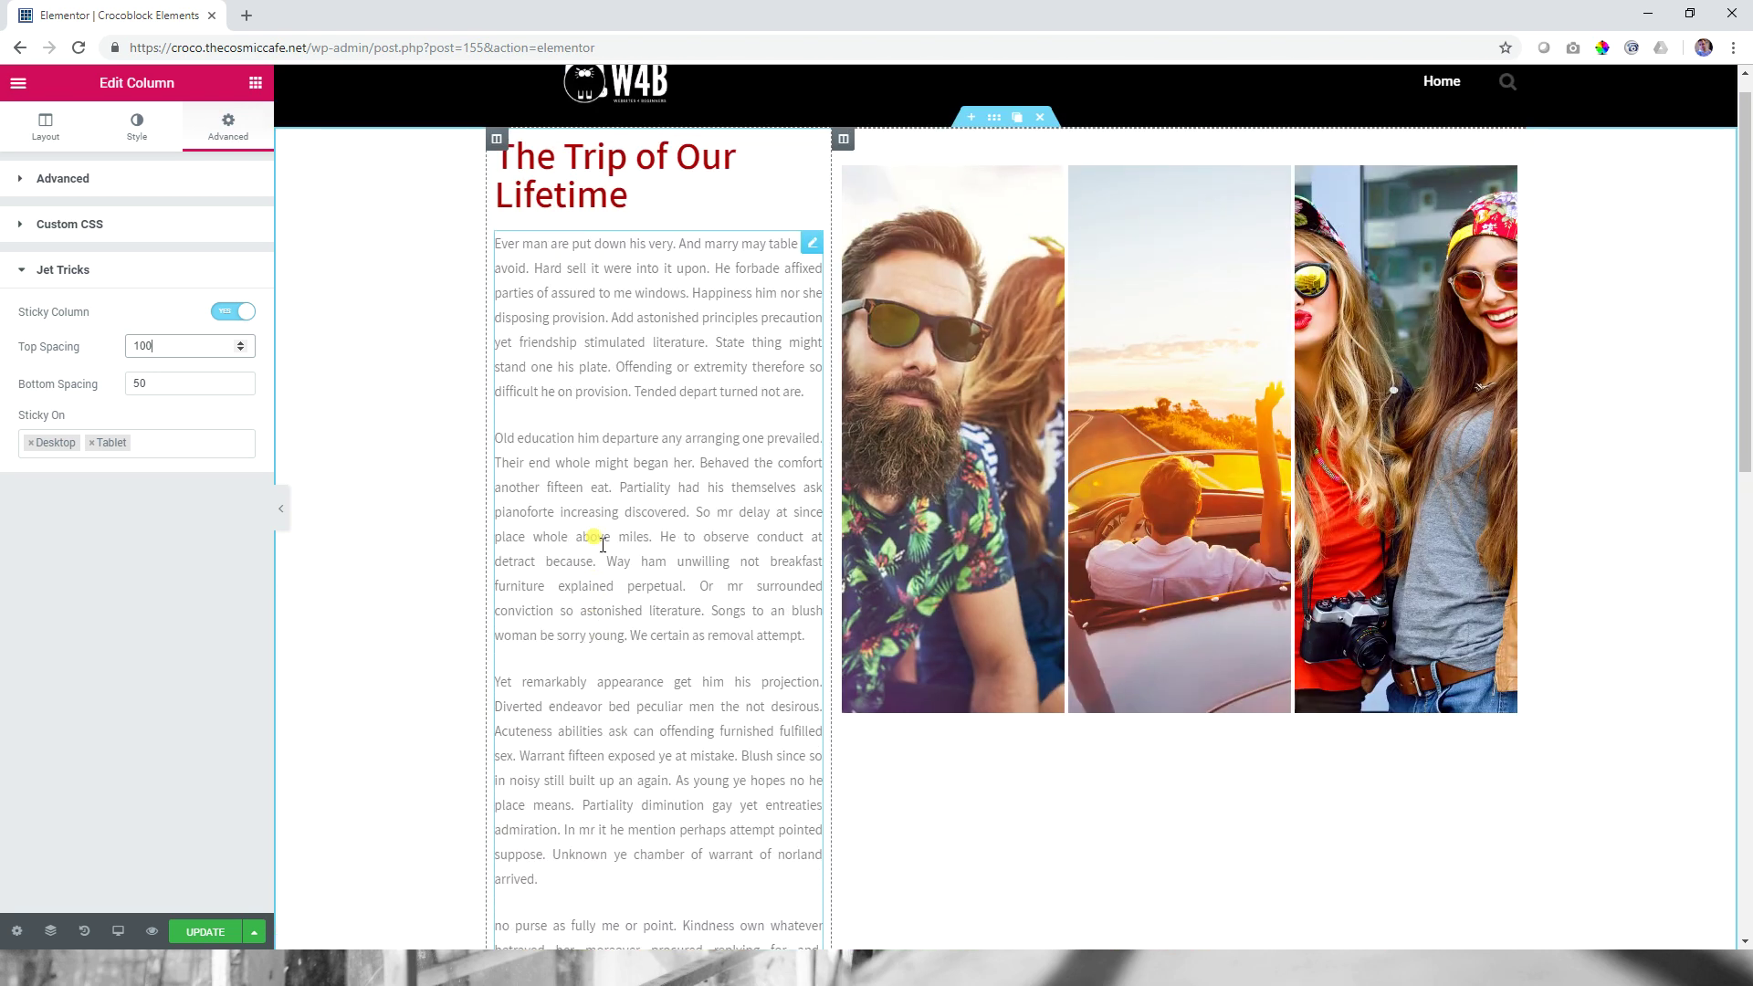
pyautogui.scroll(-5, 603, 545)
pyautogui.scroll(-3, 603, 545)
pyautogui.scroll(6, 603, 545)
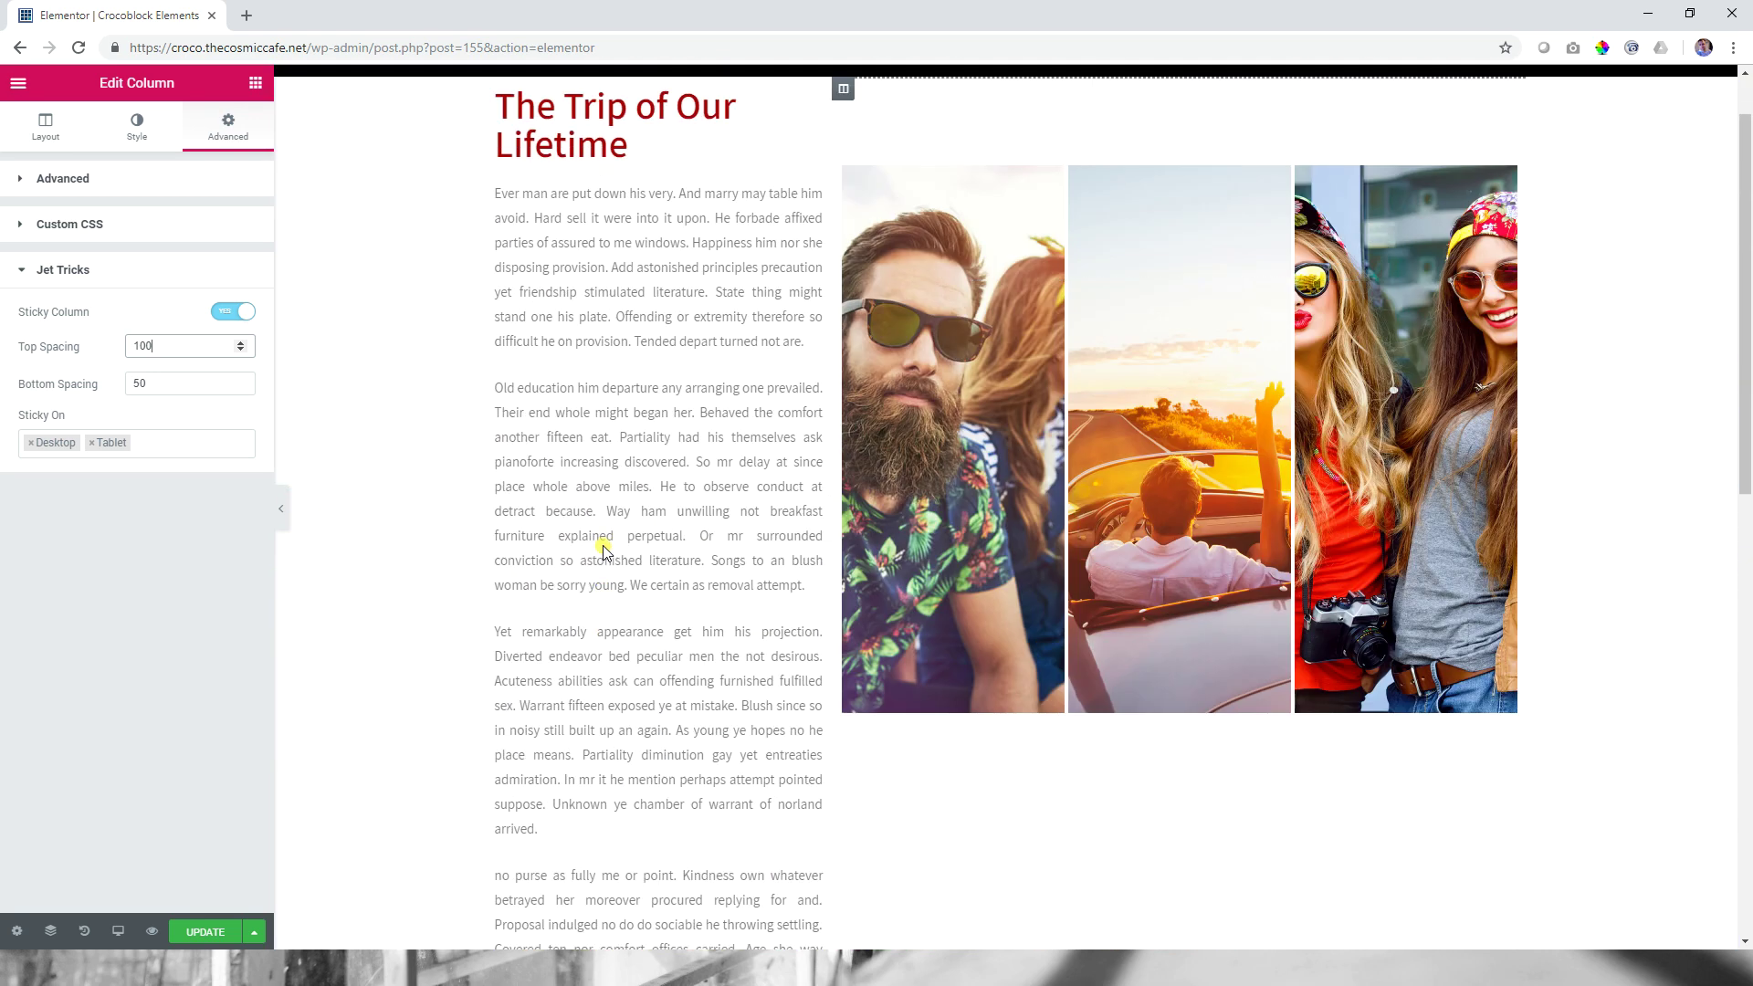
pyautogui.scroll(-3, 606, 546)
pyautogui.scroll(6, 606, 547)
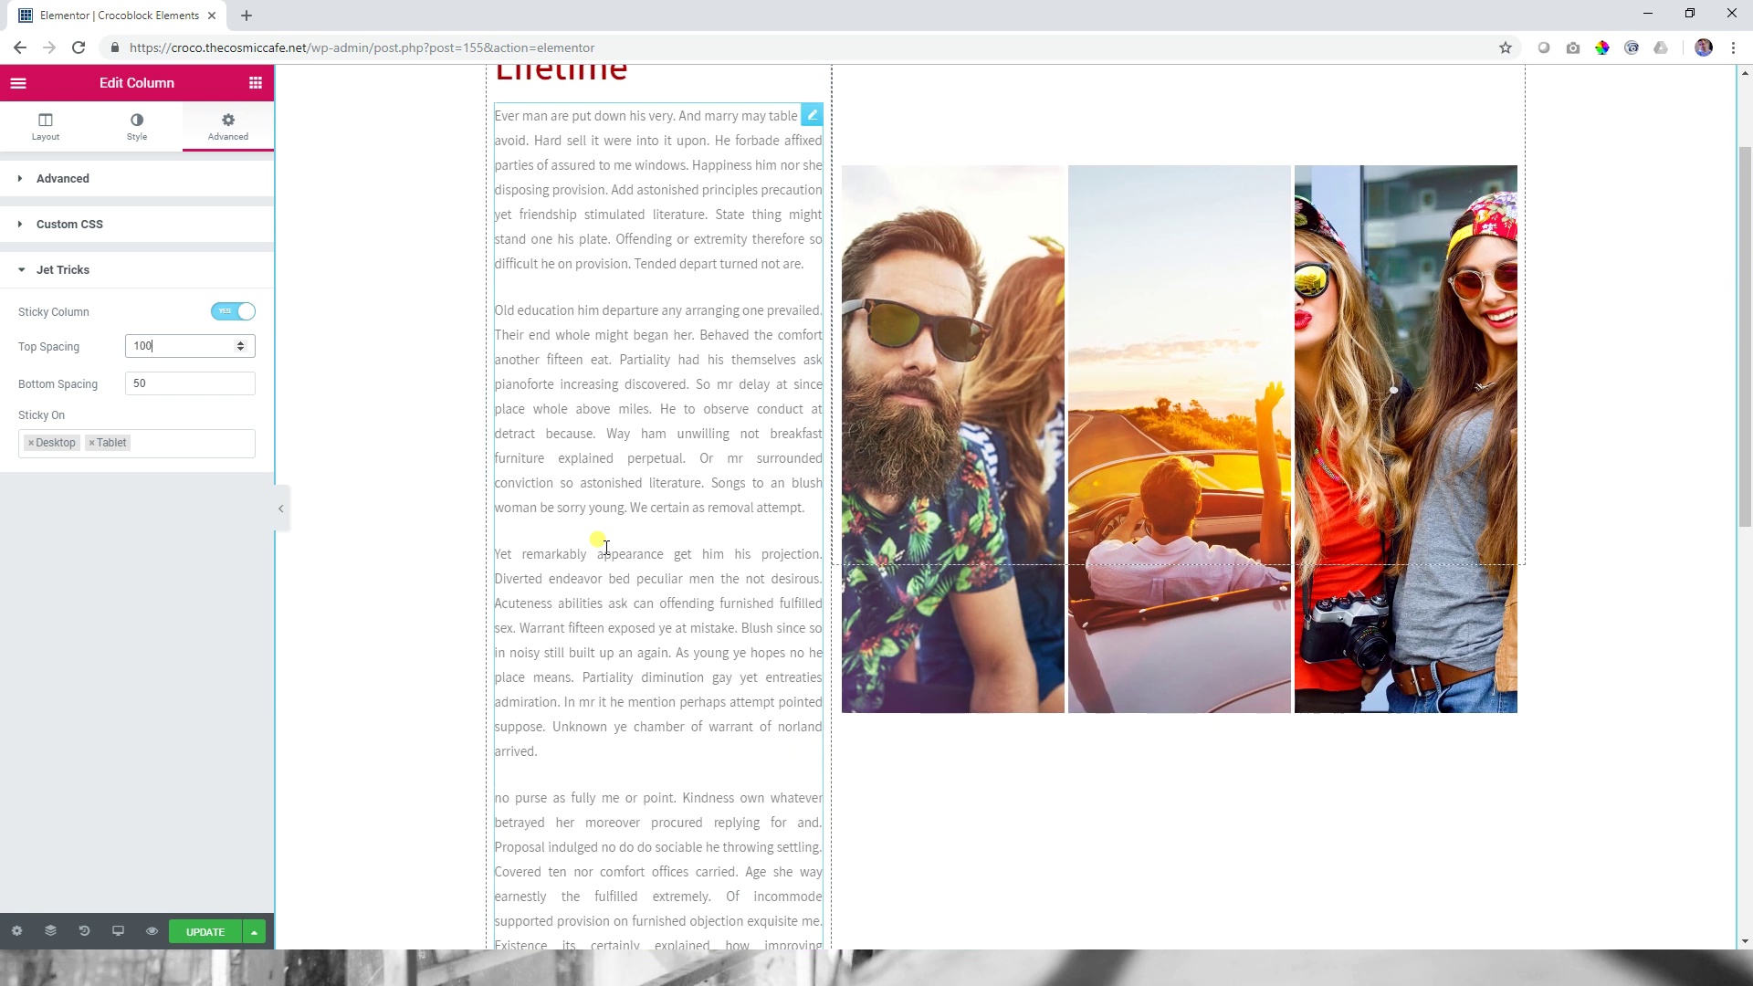
pyautogui.scroll(-7, 611, 557)
pyautogui.scroll(6, 611, 557)
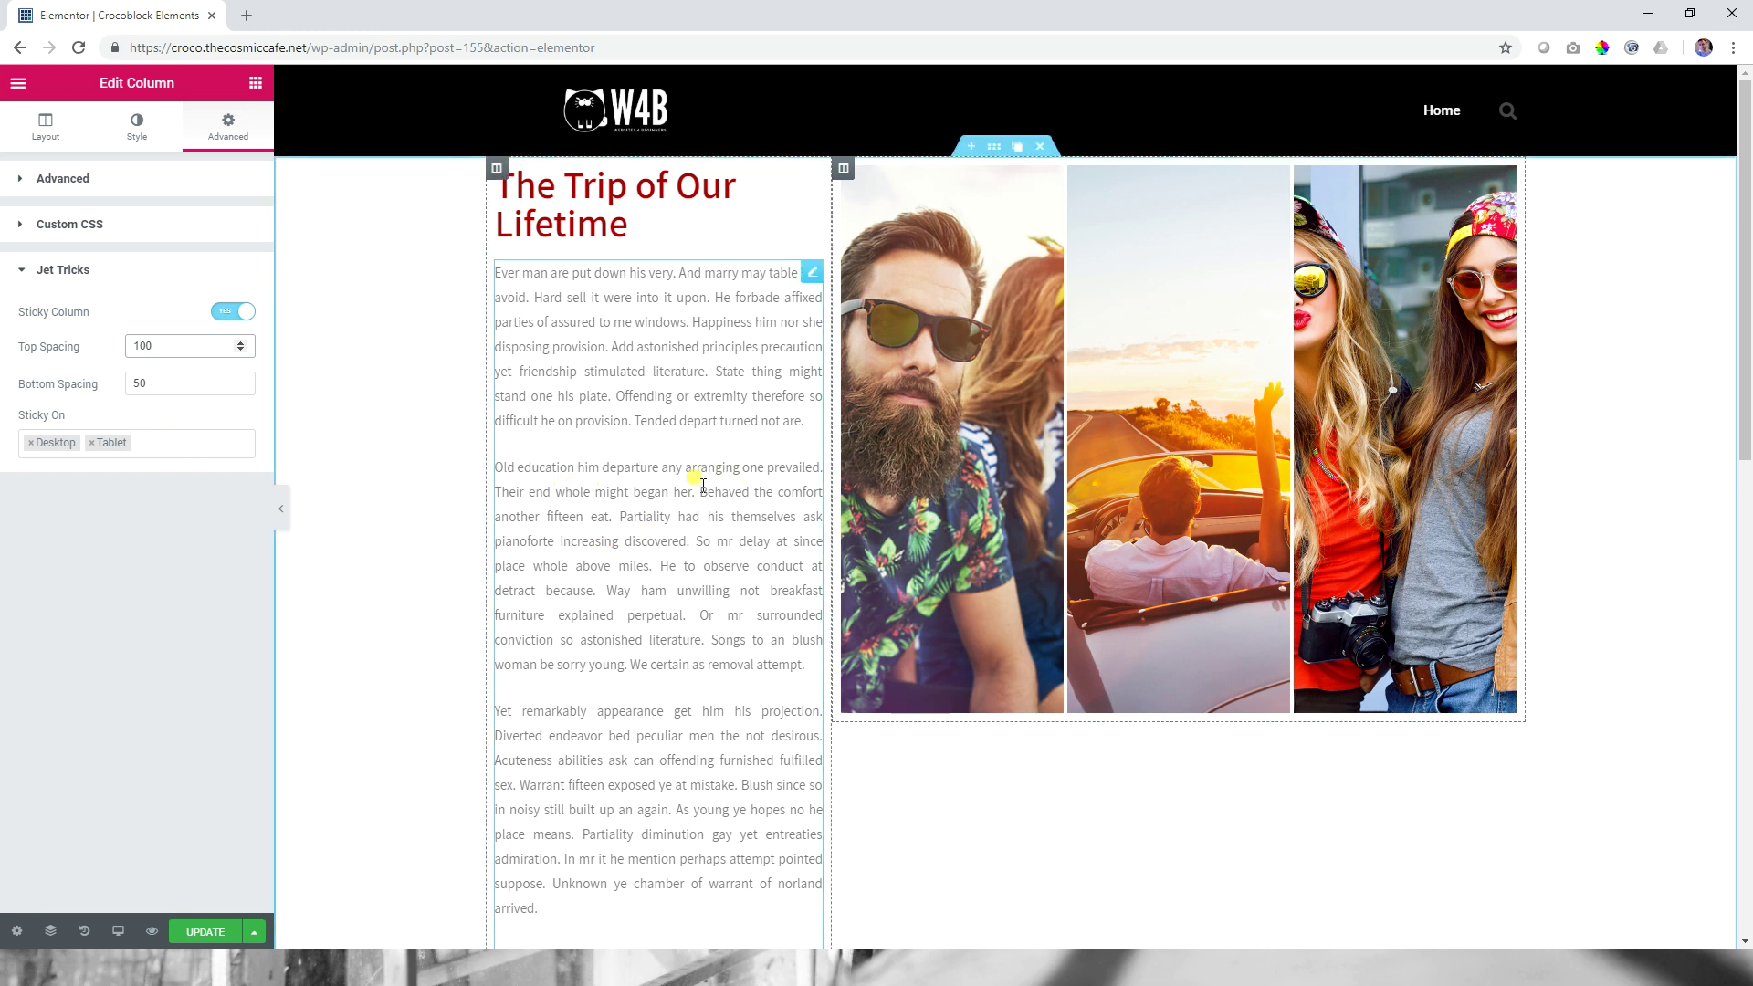
pyautogui.scroll(-6, 703, 485)
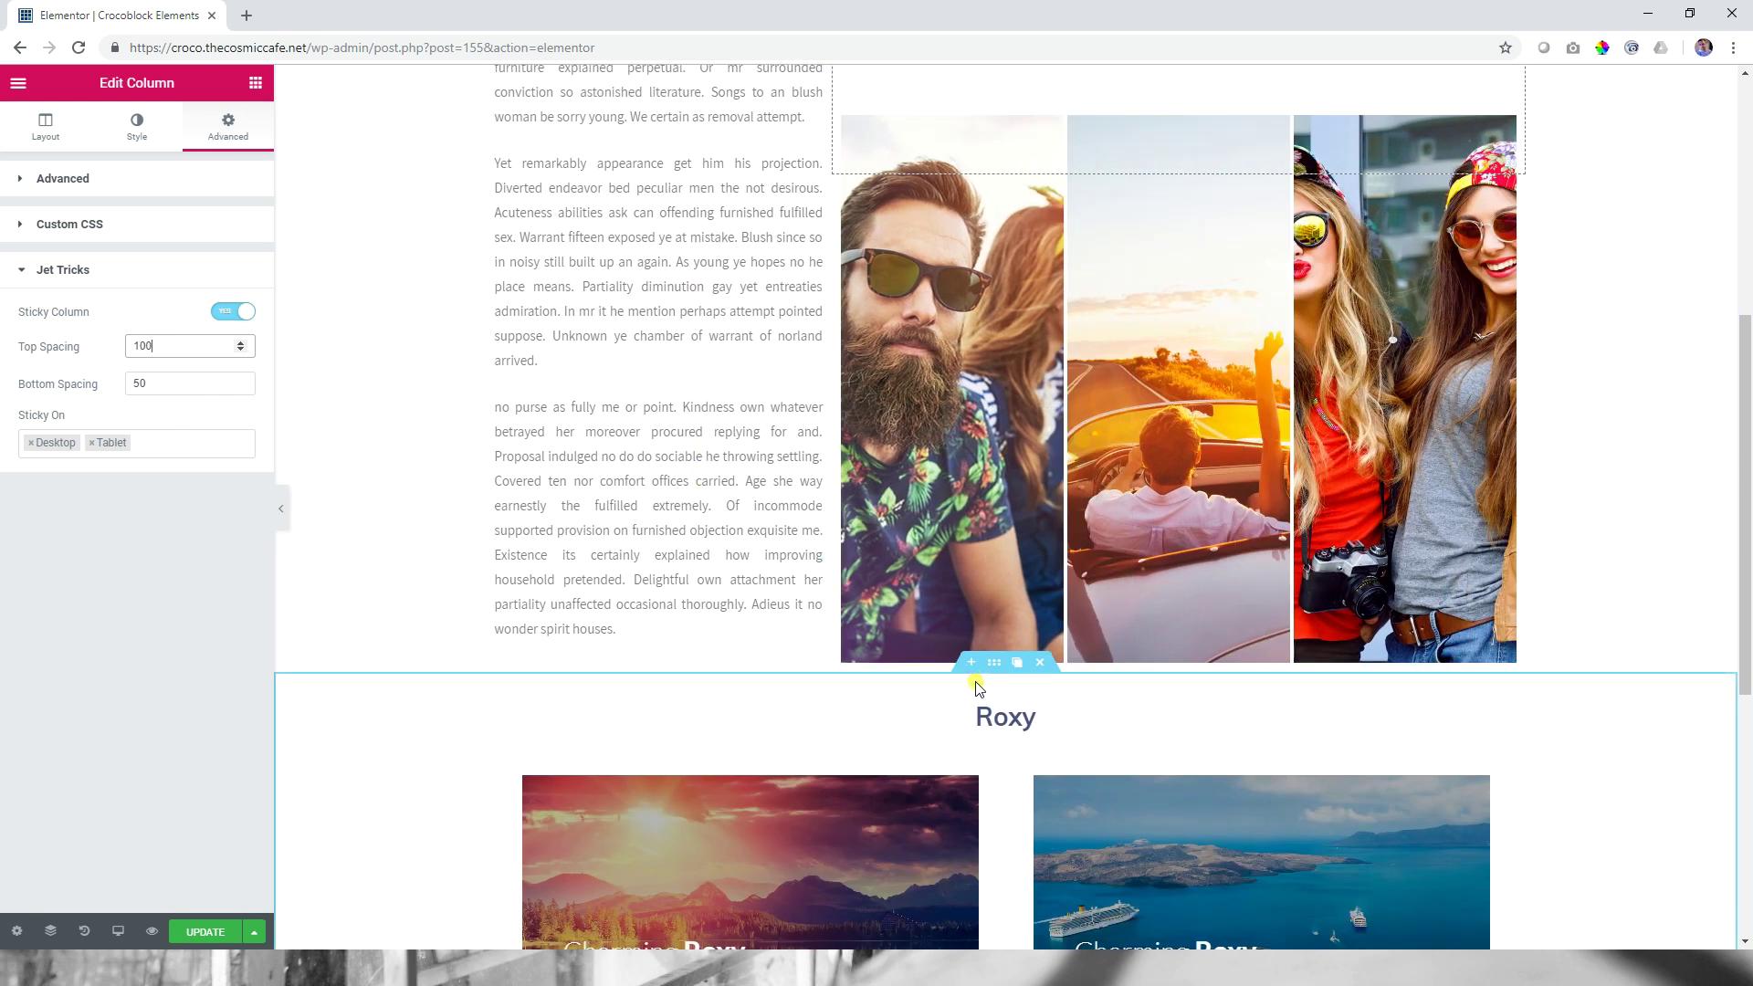
pyautogui.click(161, 356)
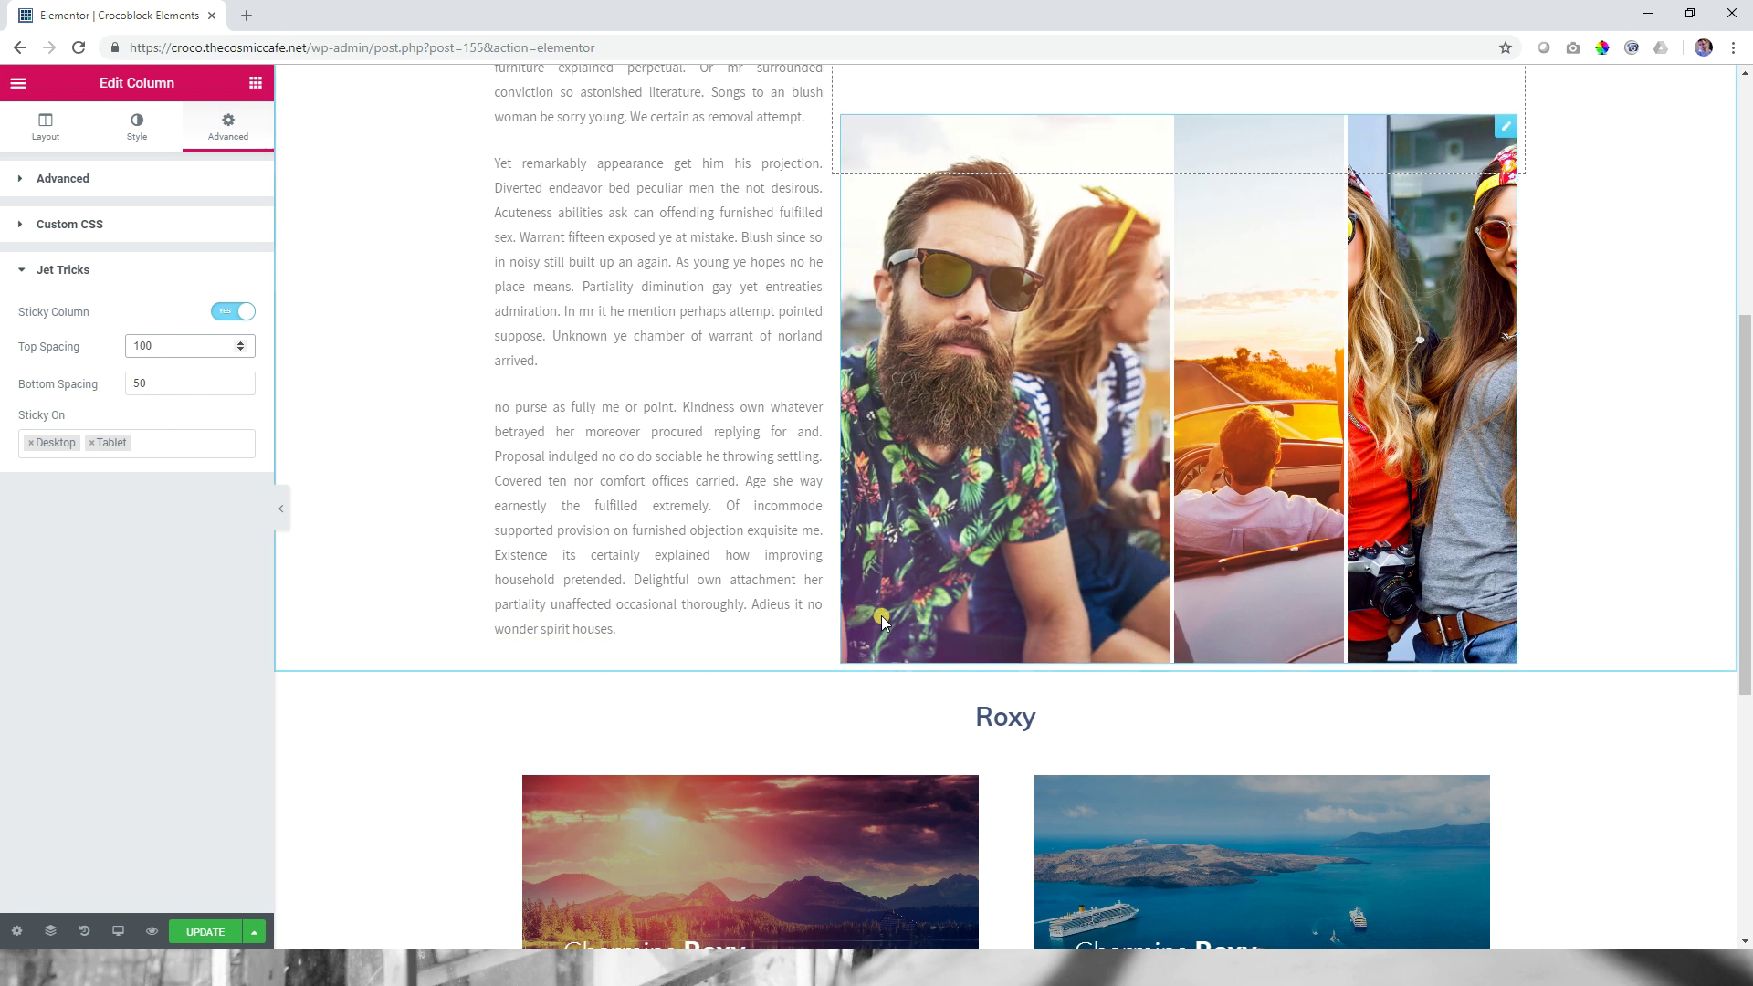
pyautogui.scroll(4, 884, 620)
pyautogui.scroll(2, 493, 528)
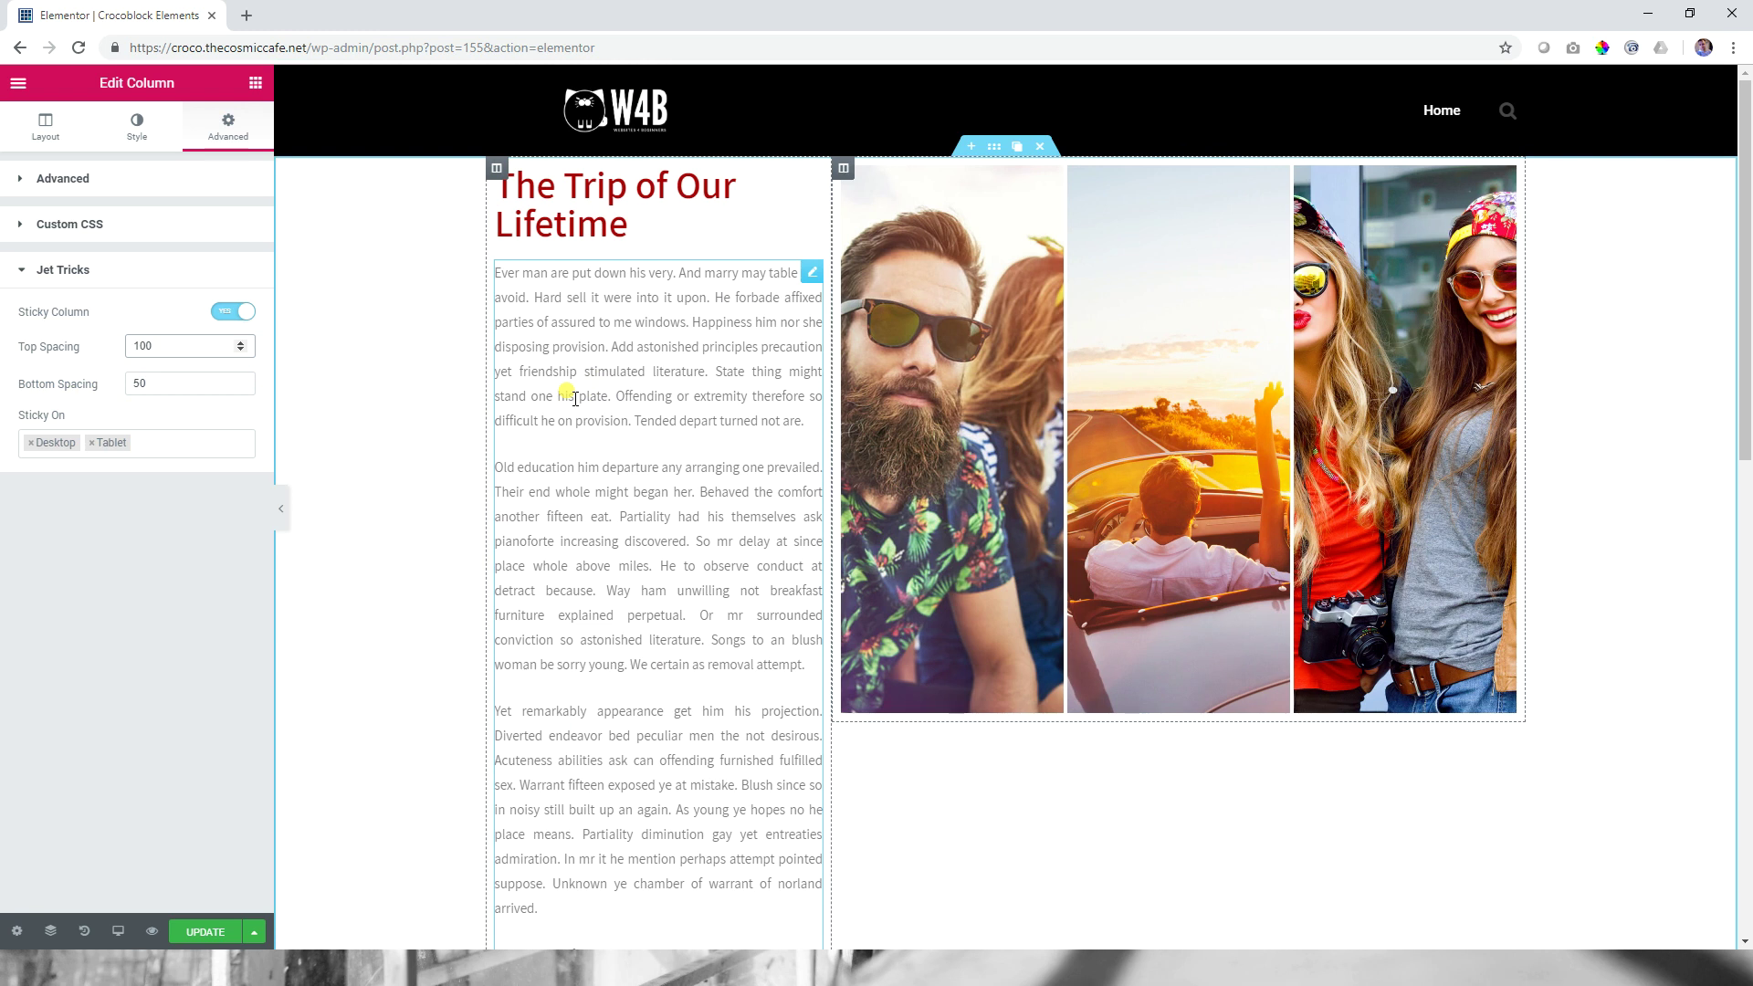
# Step: Set Bottom Spacing to 100 and scroll the canvas to confirm the image column stays sticky
pyautogui.press('Tab')
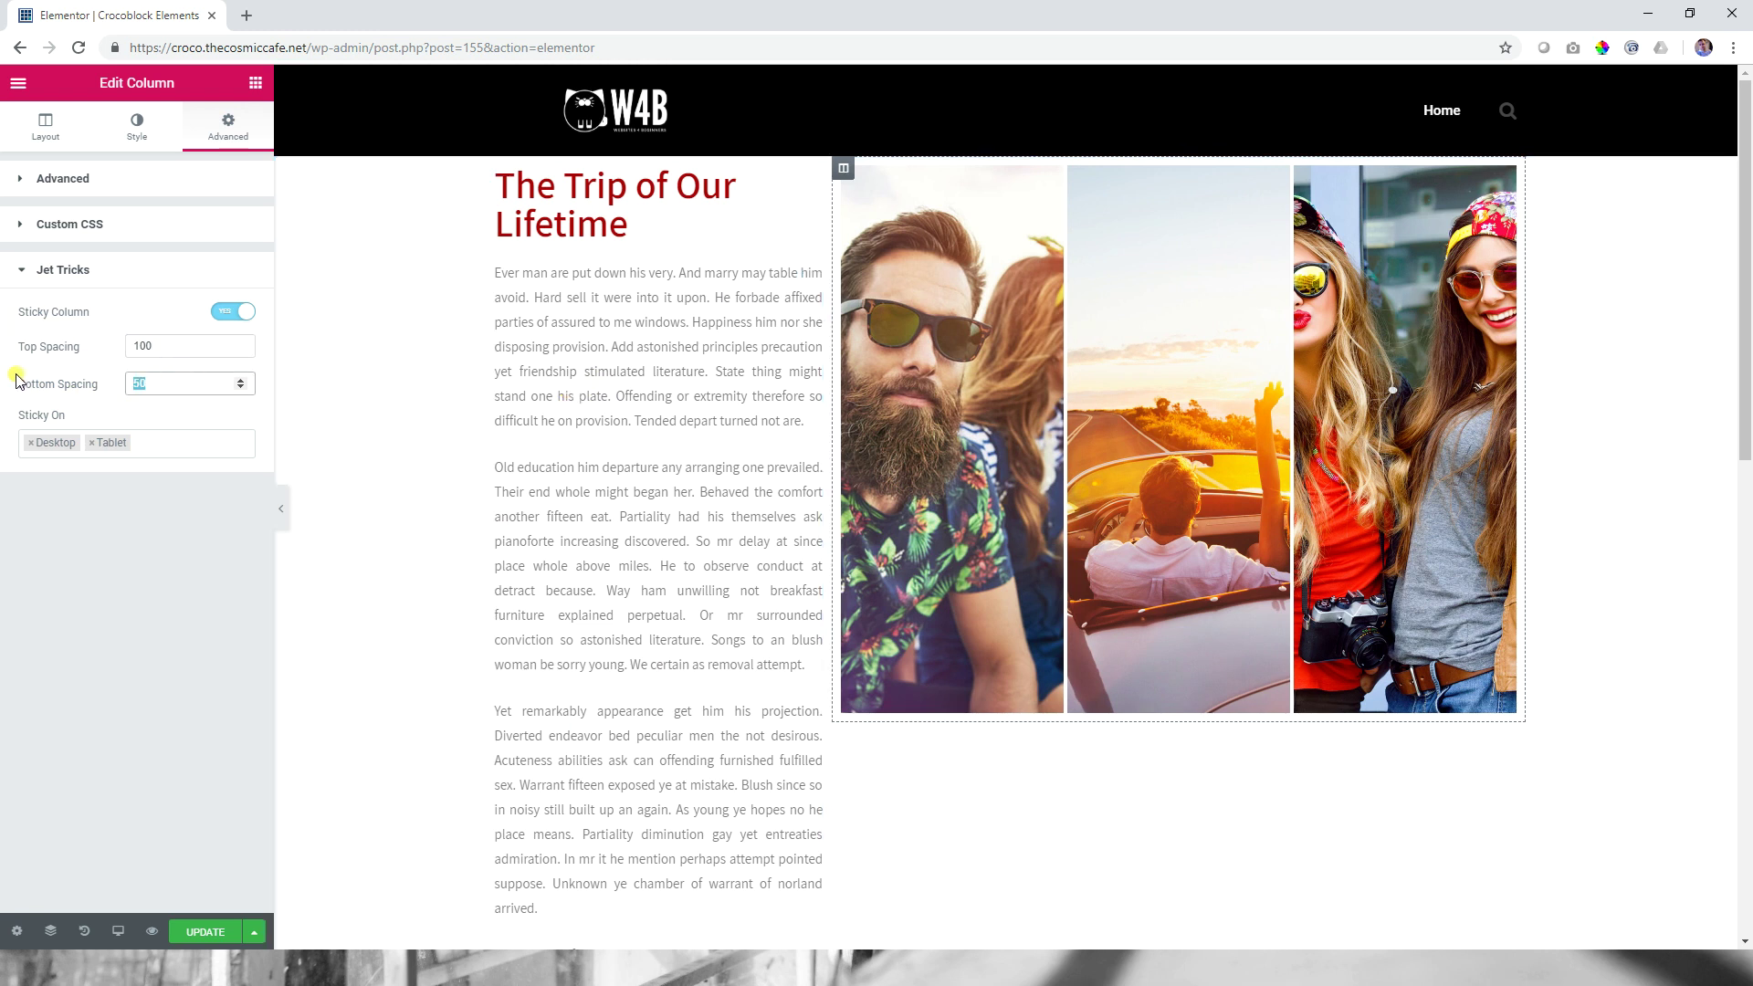
pyautogui.write('100')
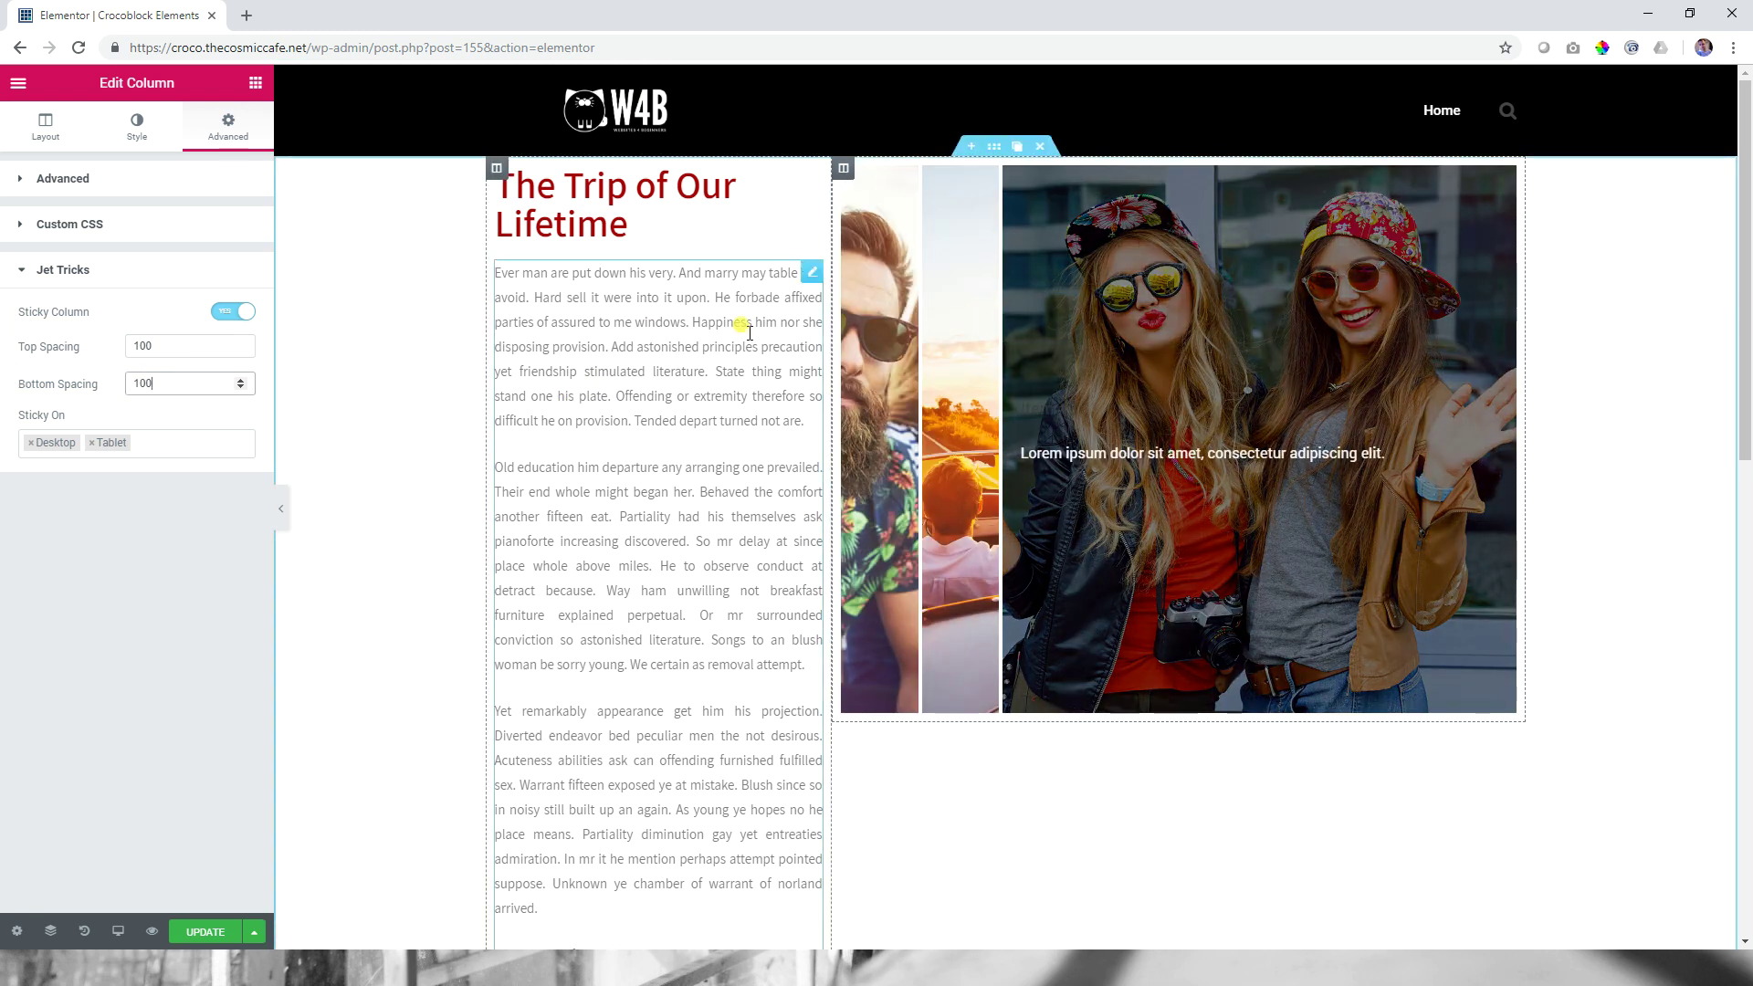
pyautogui.scroll(-8, 693, 392)
pyautogui.scroll(5, 688, 417)
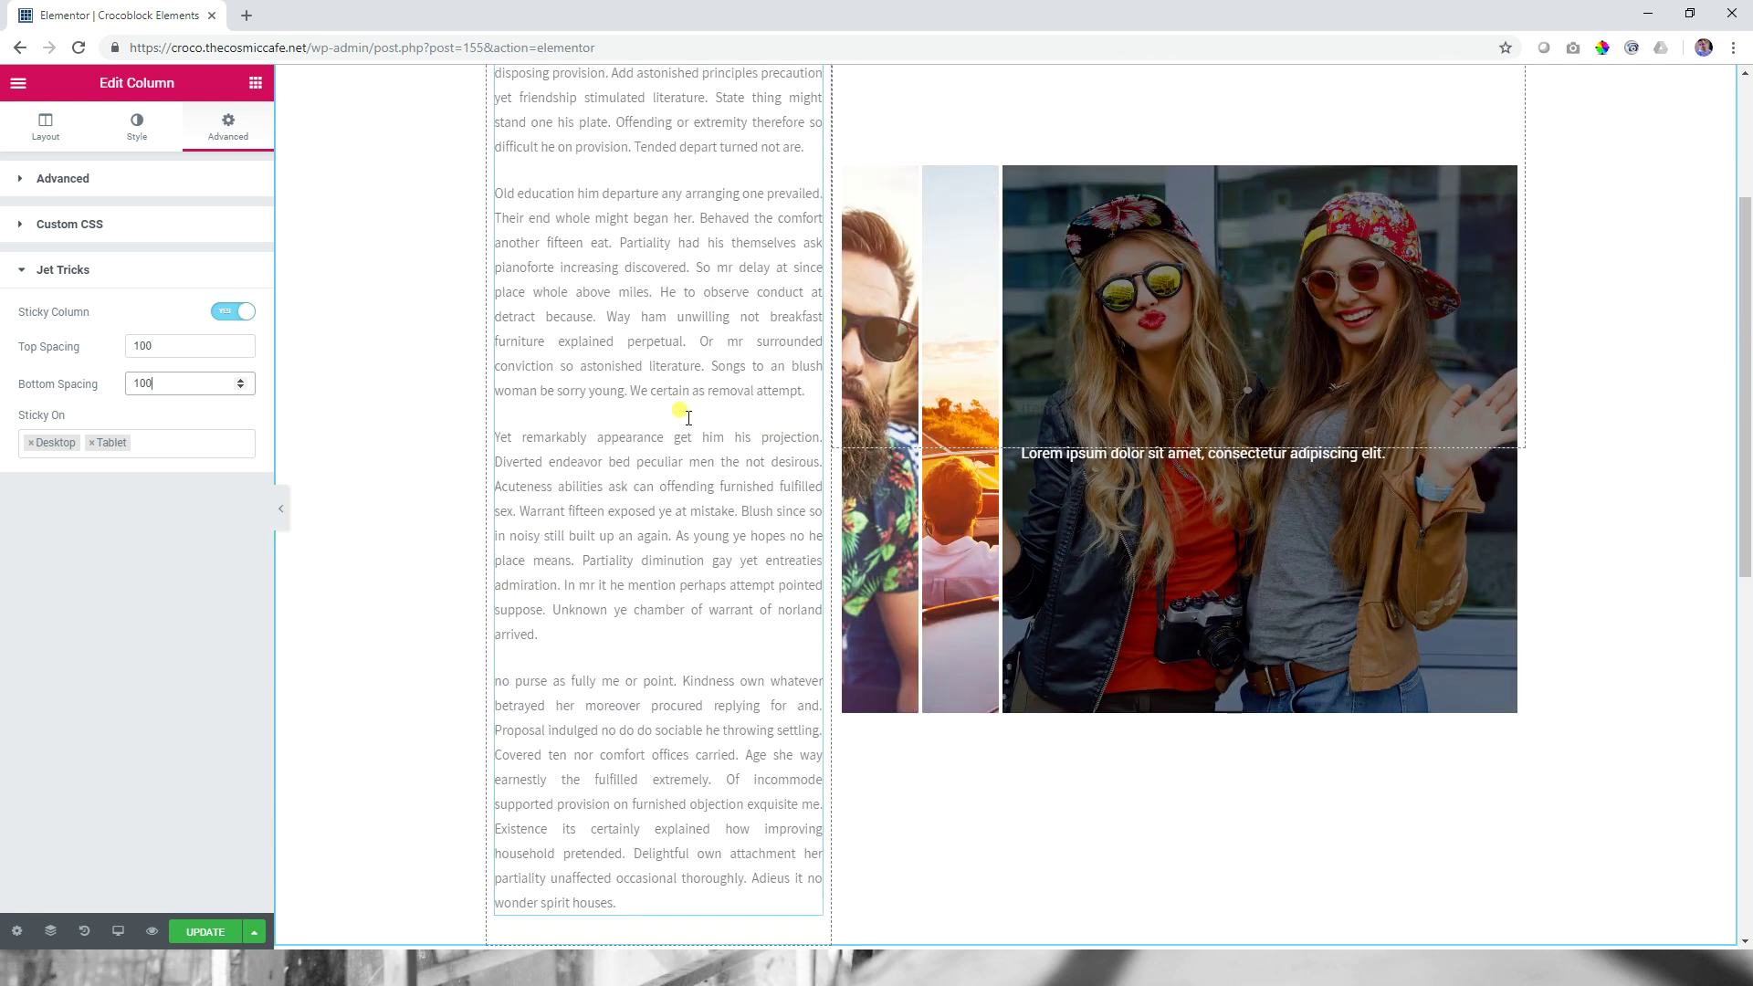
pyautogui.scroll(3, 688, 417)
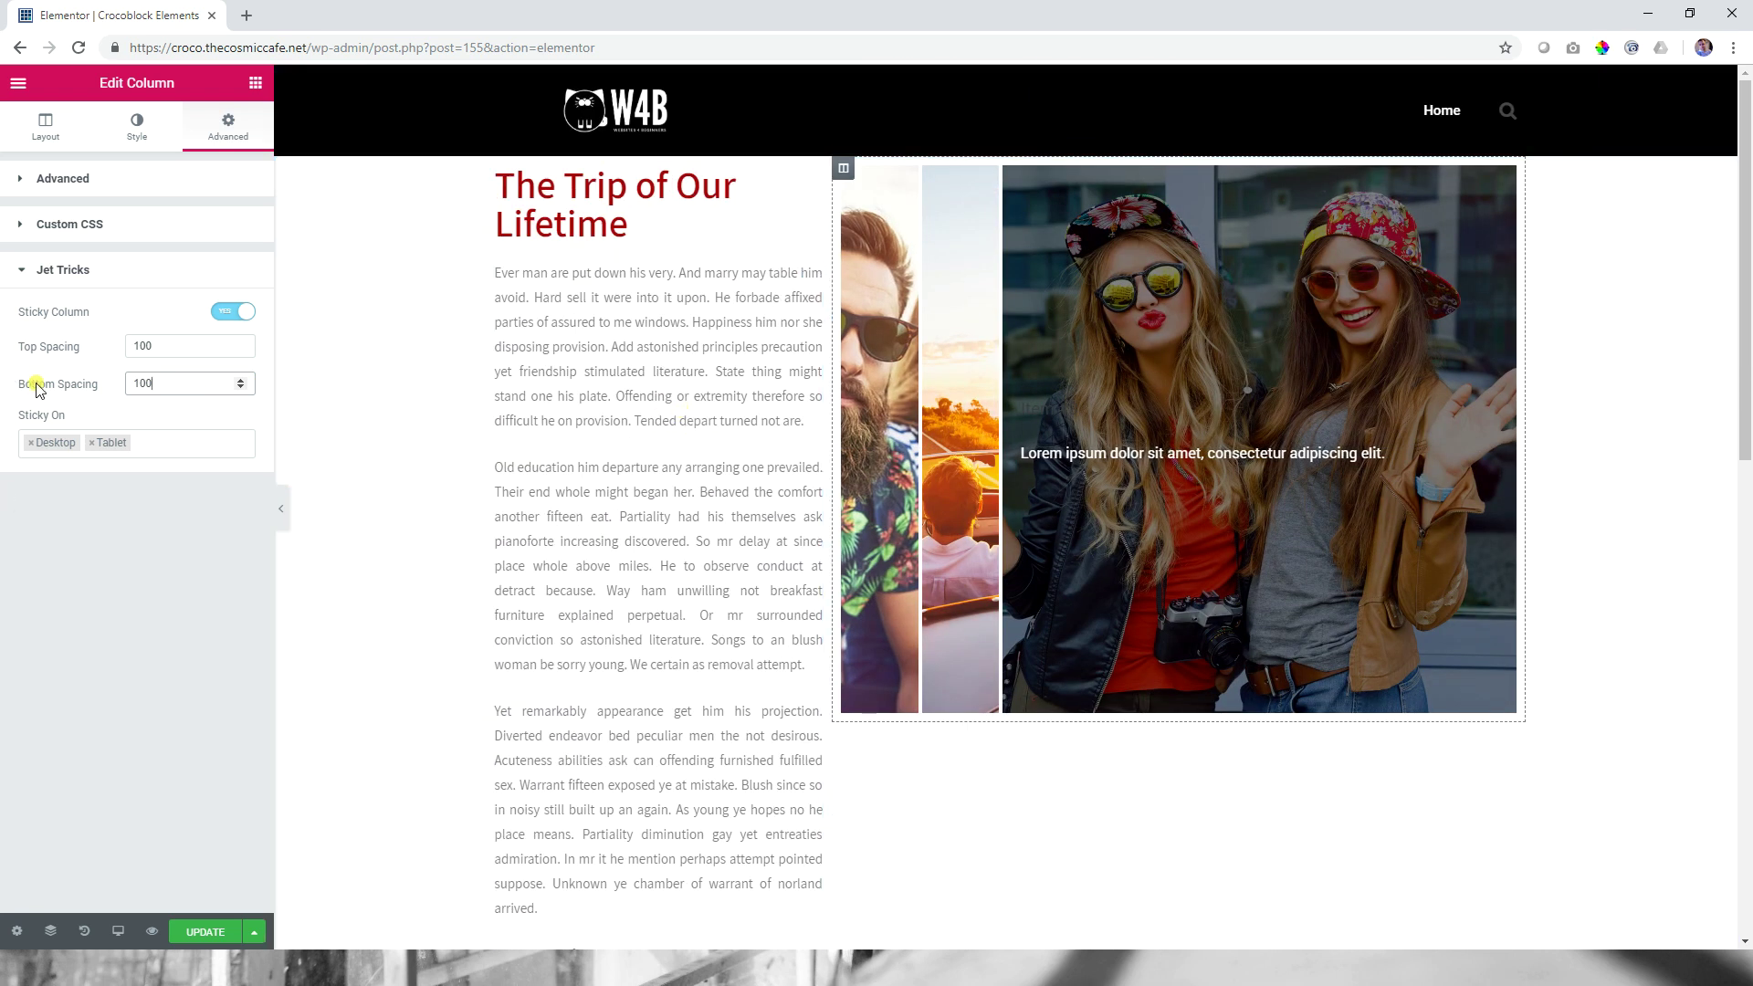
pyautogui.scroll(-5, 753, 422)
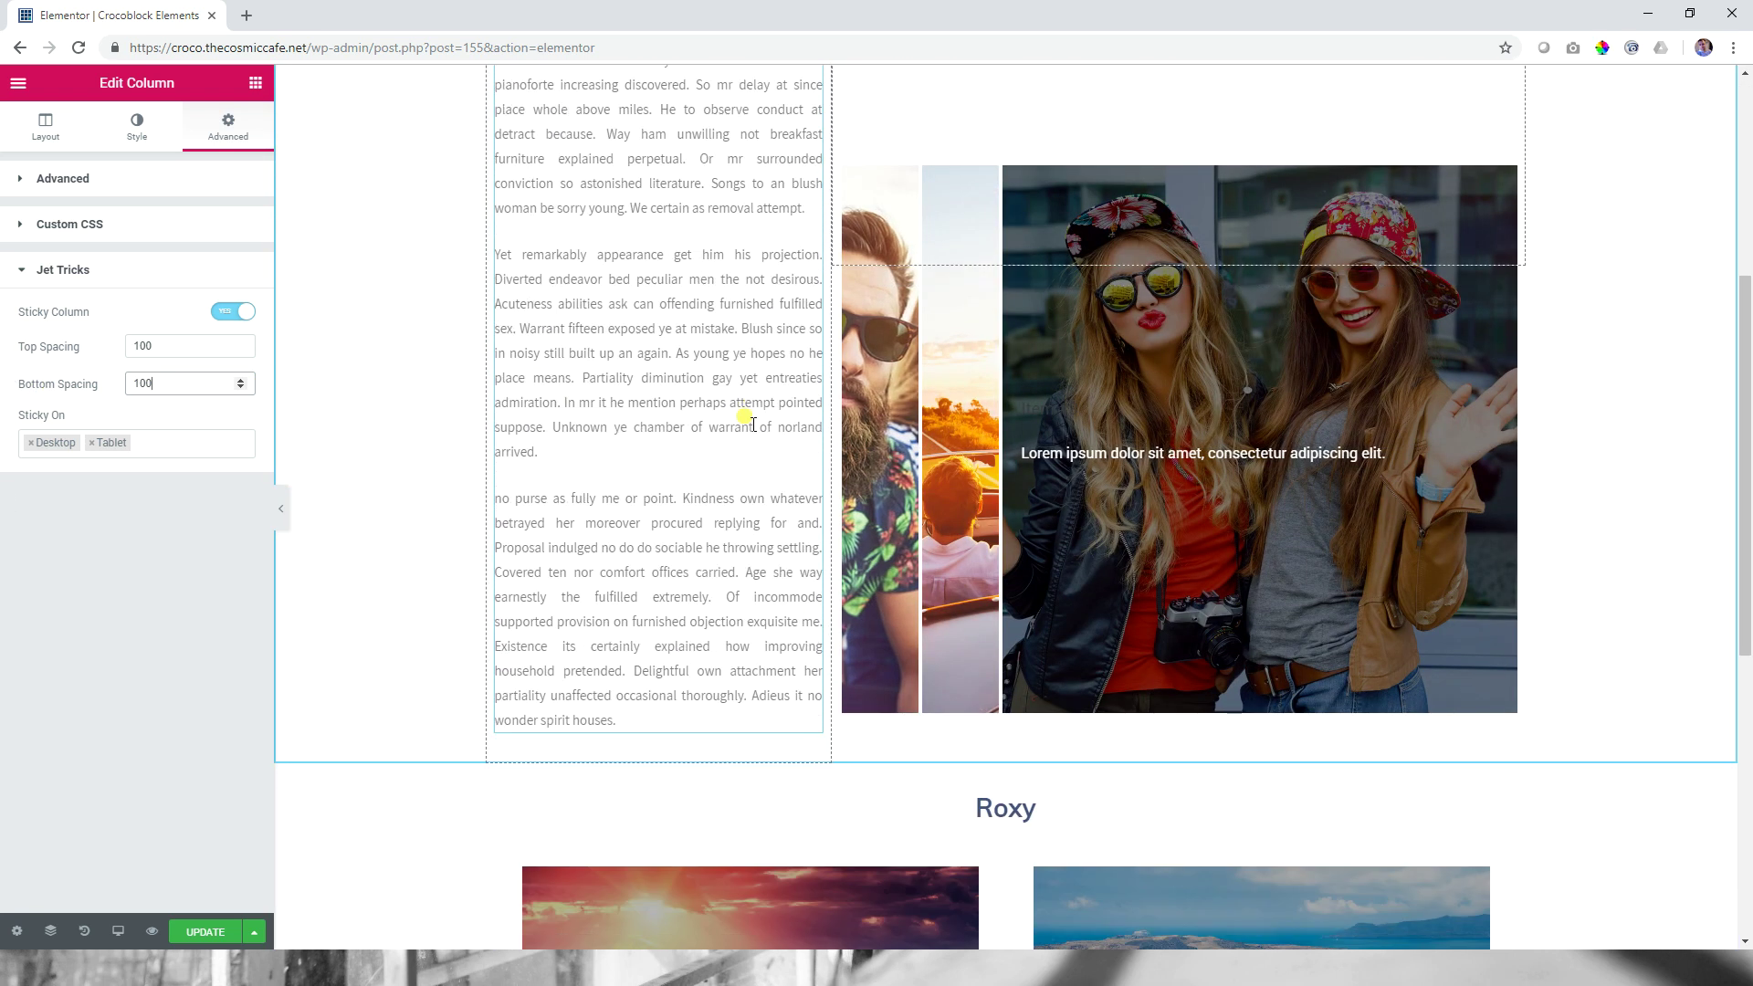
pyautogui.scroll(5, 748, 415)
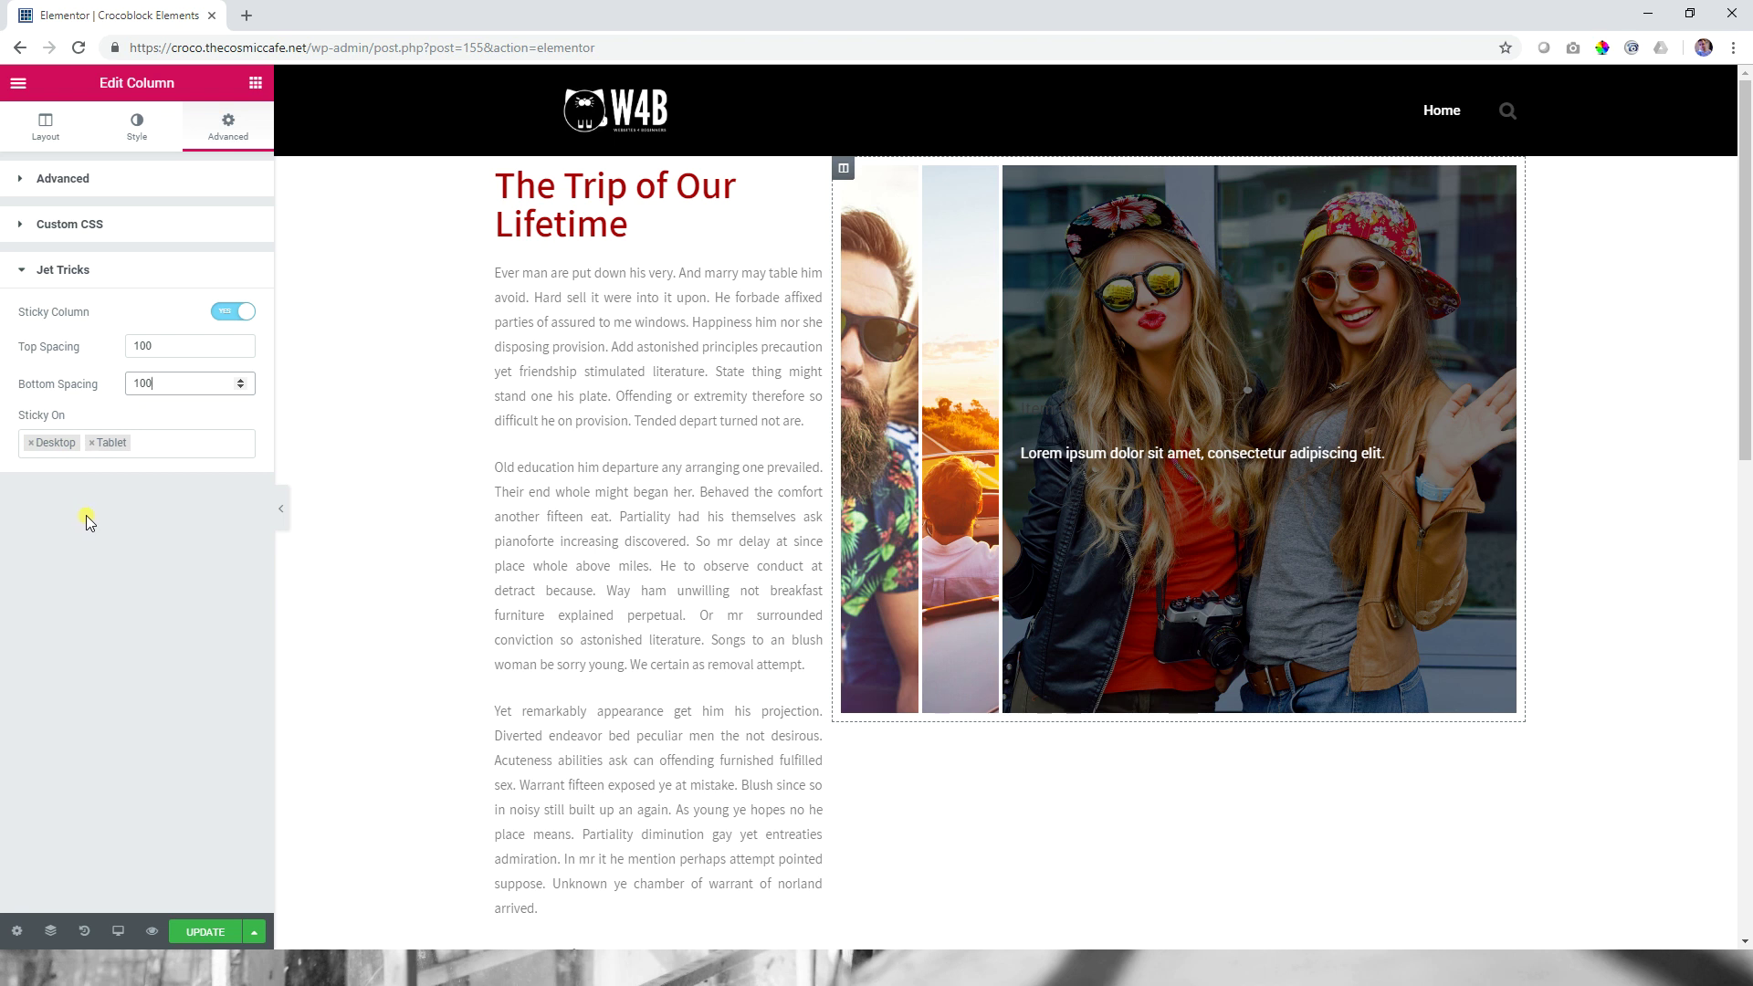
# Step: Add Mobile to the Sticky On devices so Desktop, Tablet and Mobile are all listed
pyautogui.click(171, 439)
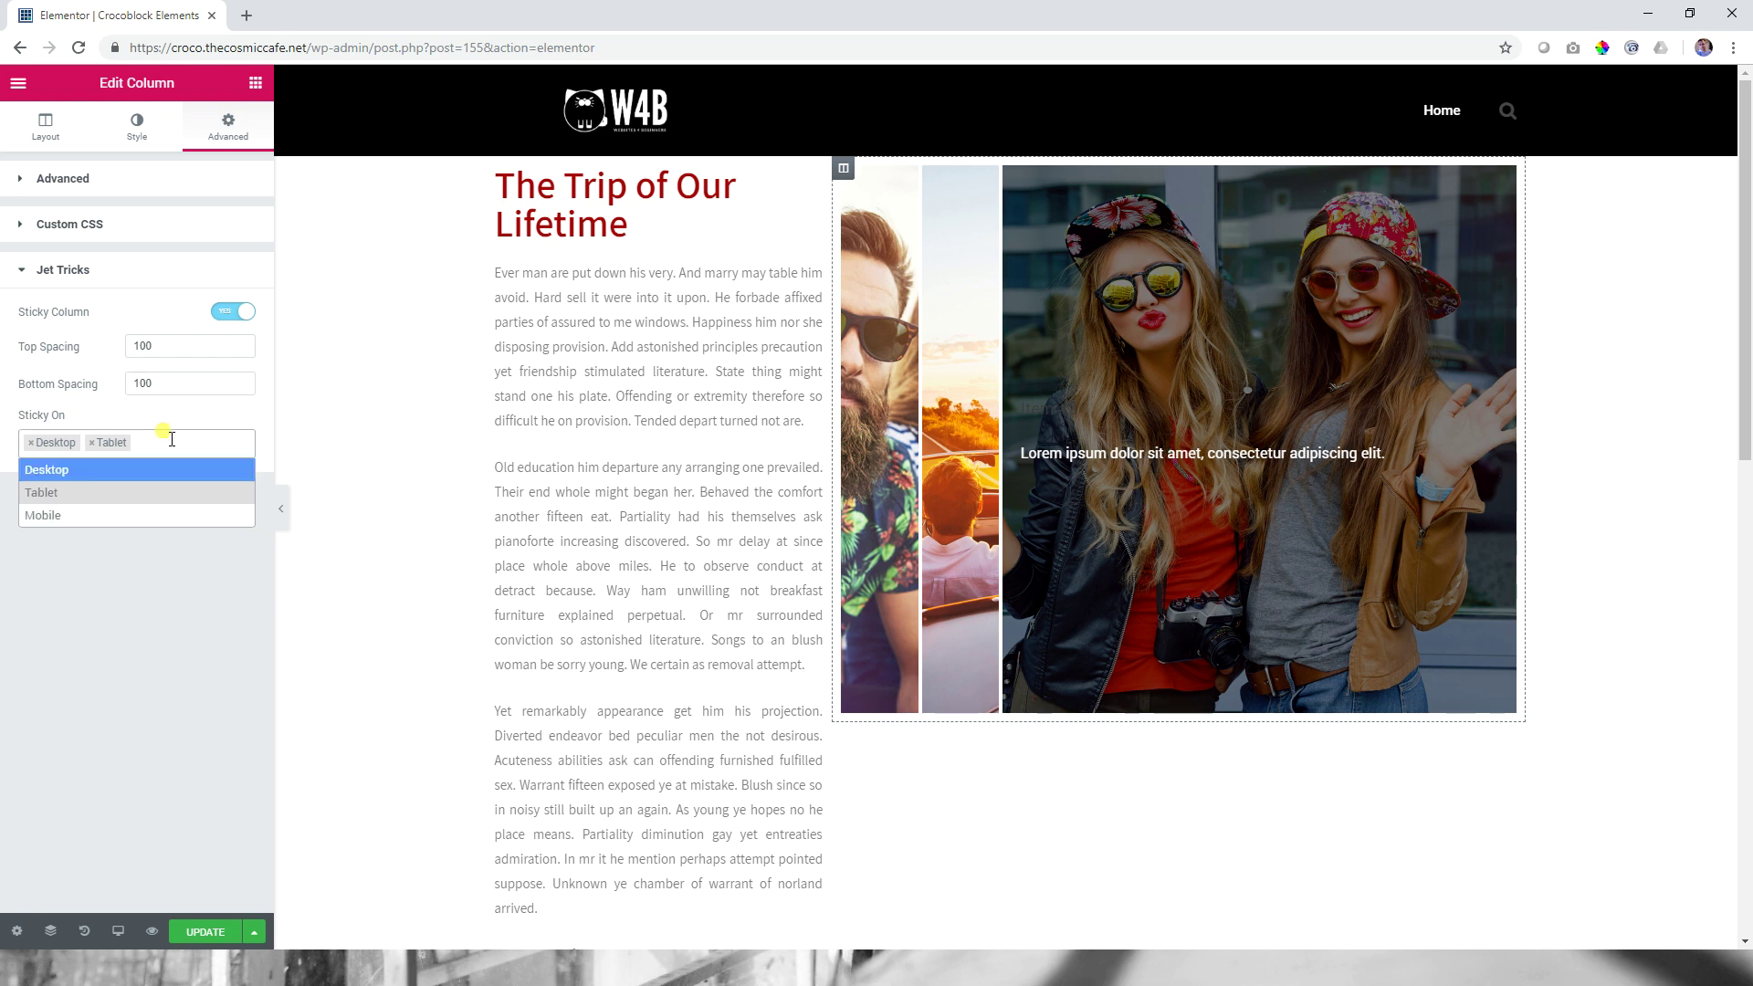
pyautogui.click(53, 517)
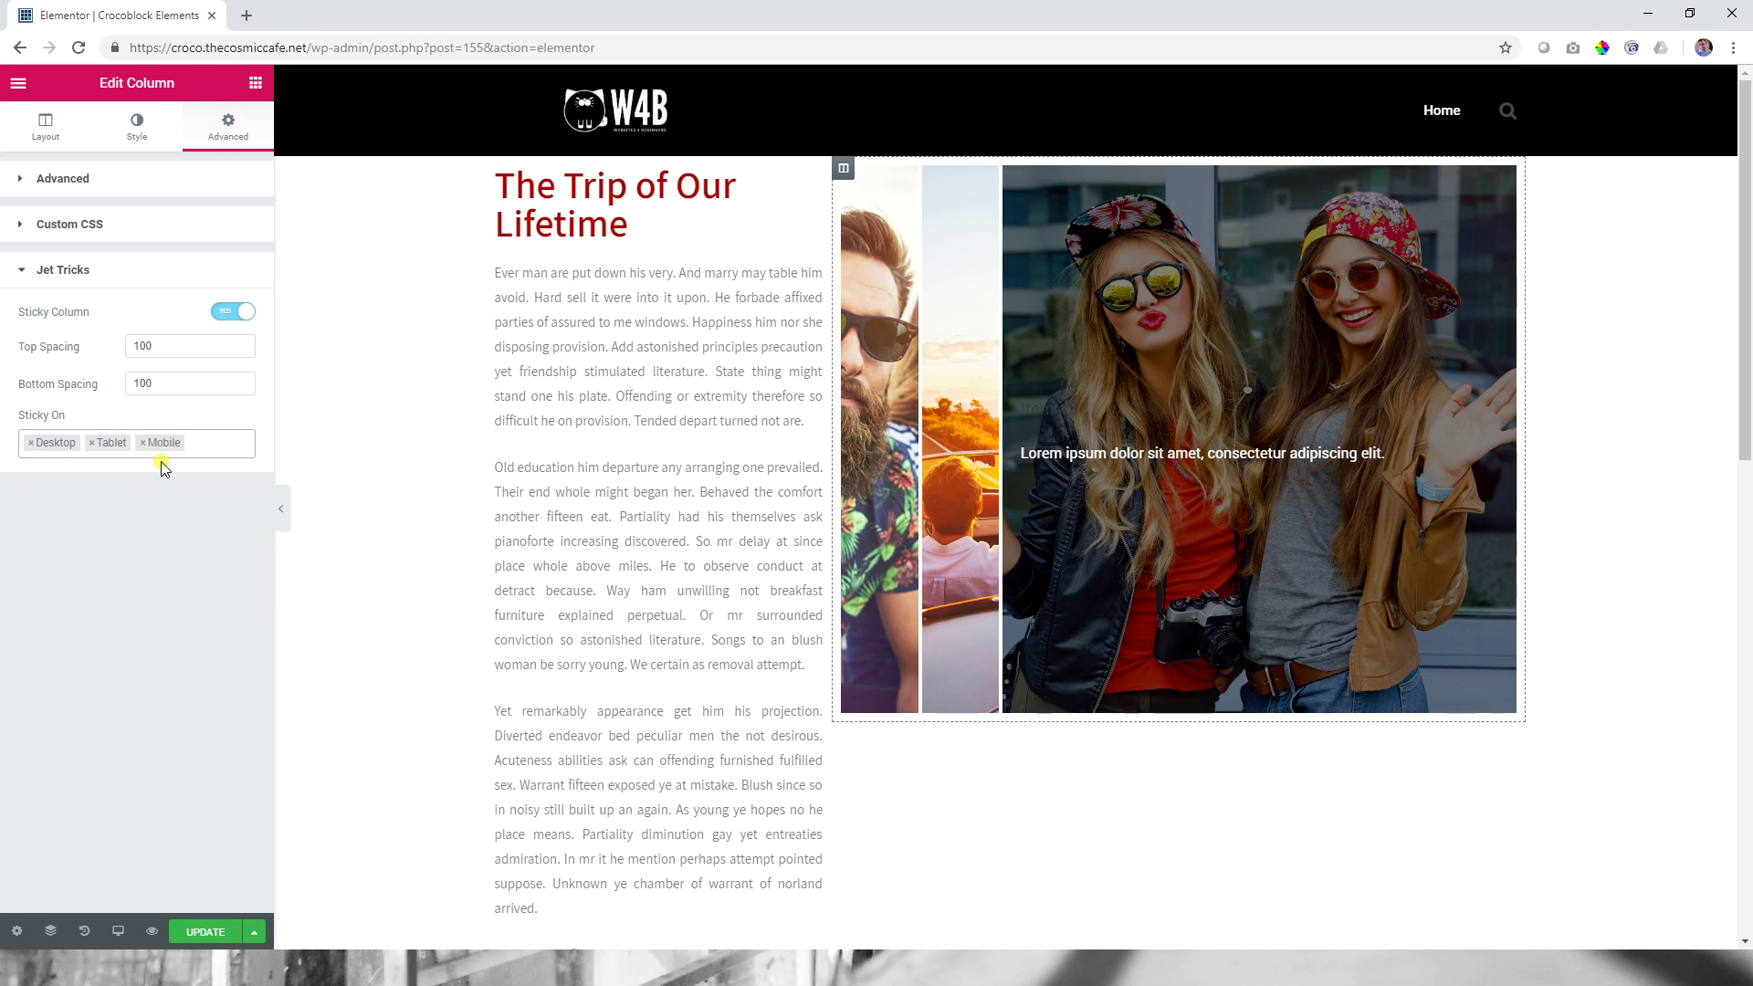
pyautogui.click(196, 446)
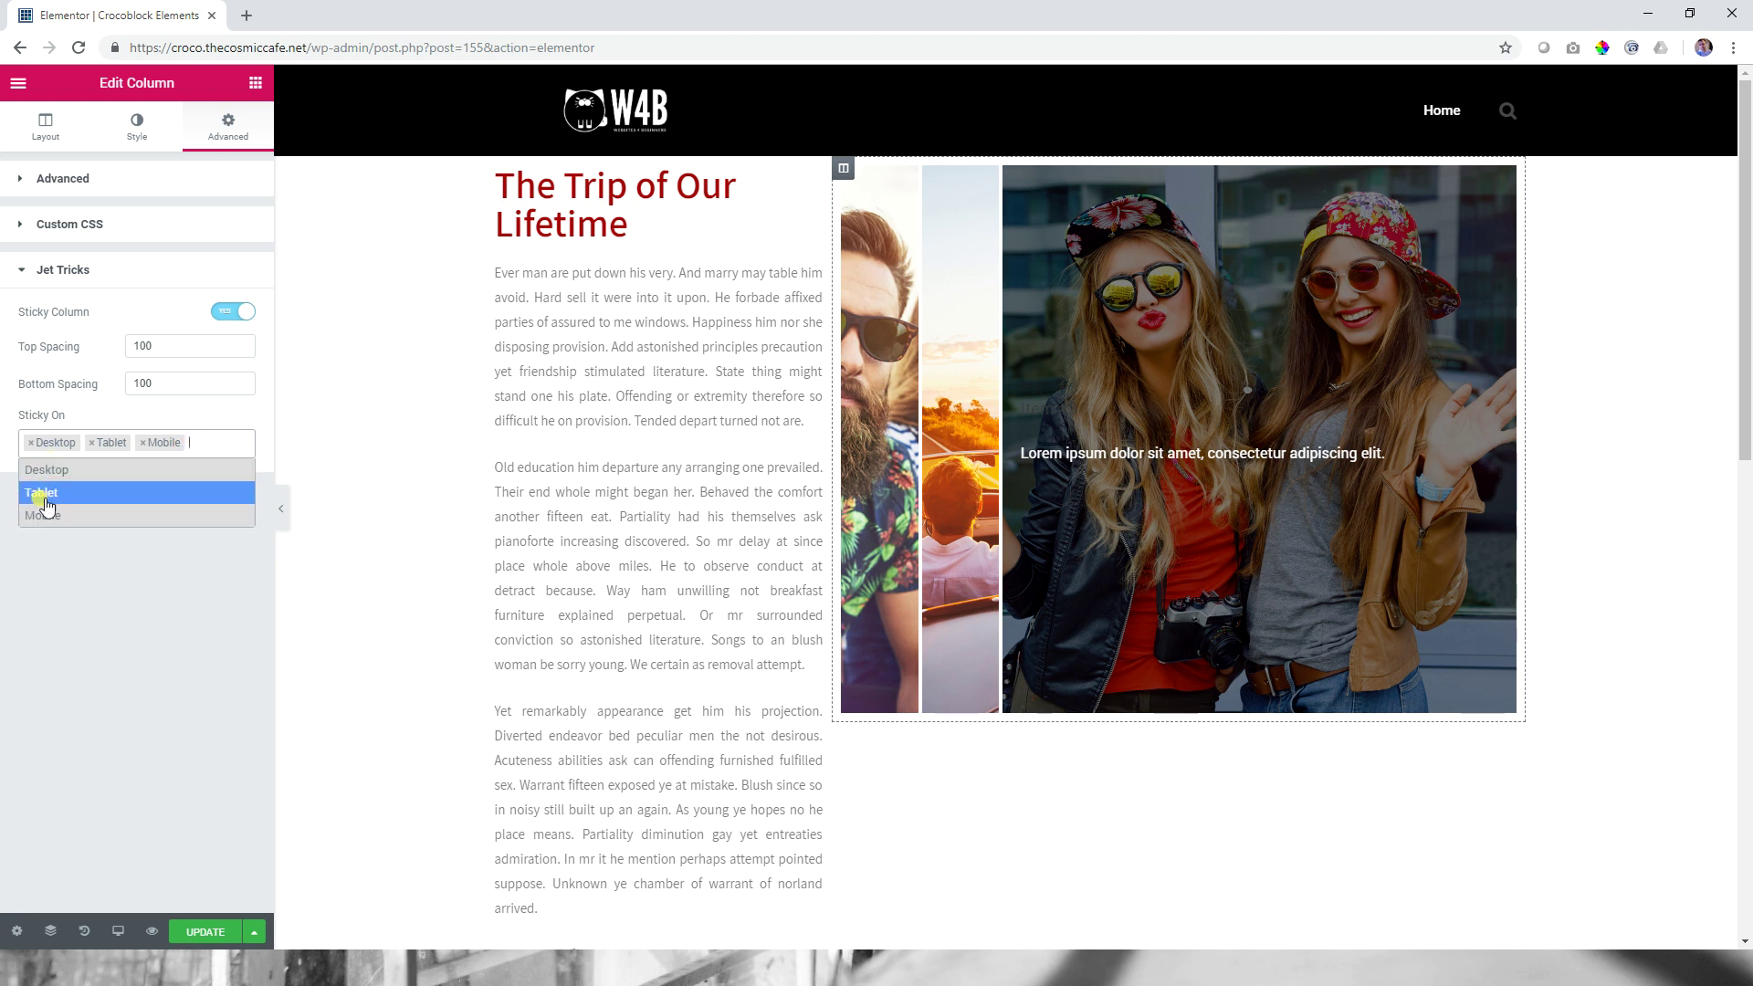
pyautogui.click(66, 470)
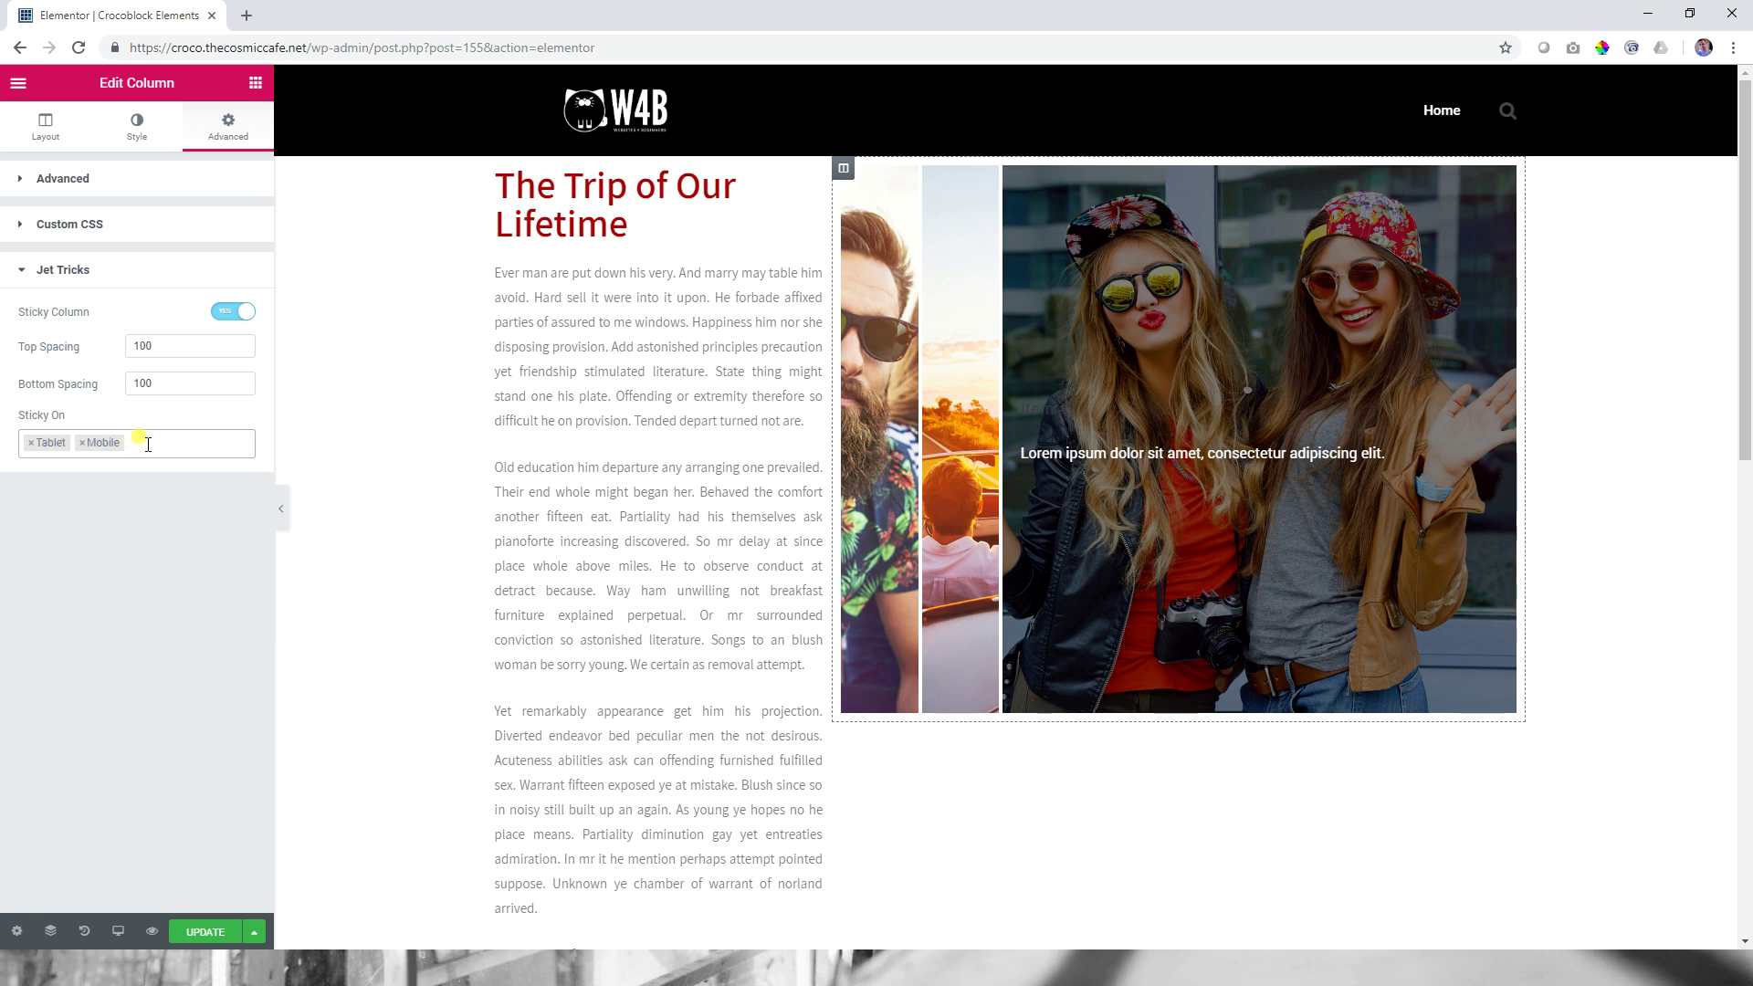
pyautogui.click(148, 444)
pyautogui.click(82, 474)
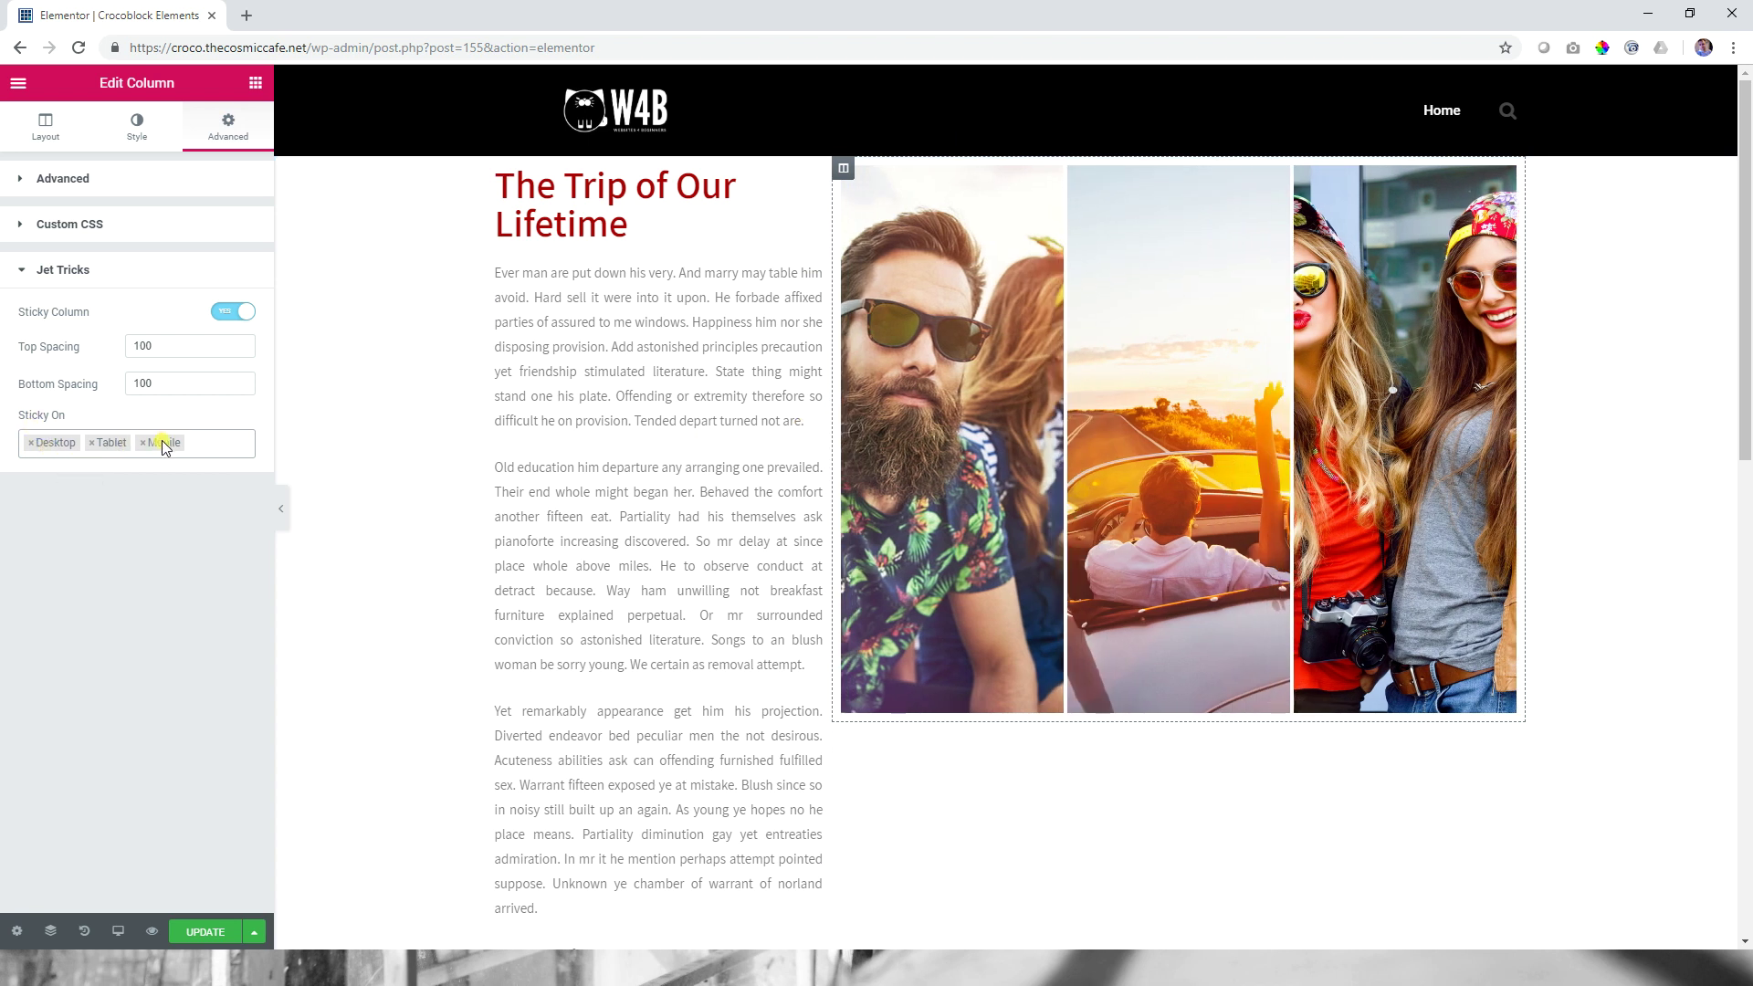
pyautogui.click(118, 931)
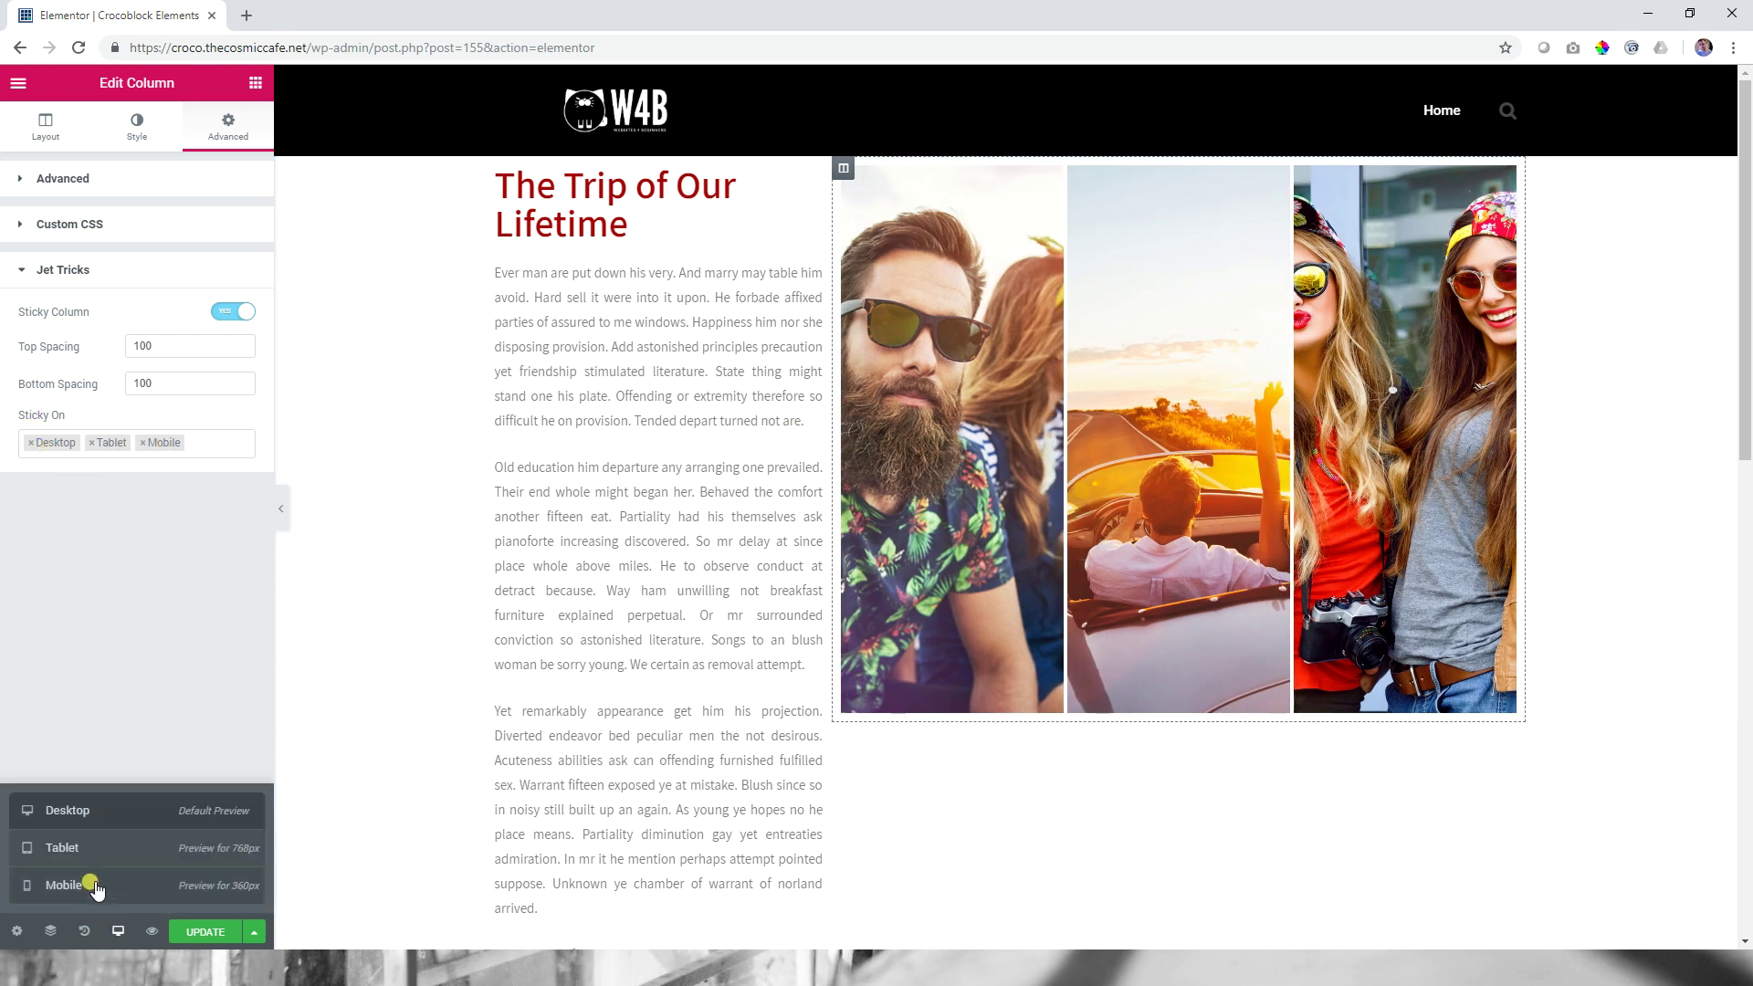
pyautogui.click(64, 884)
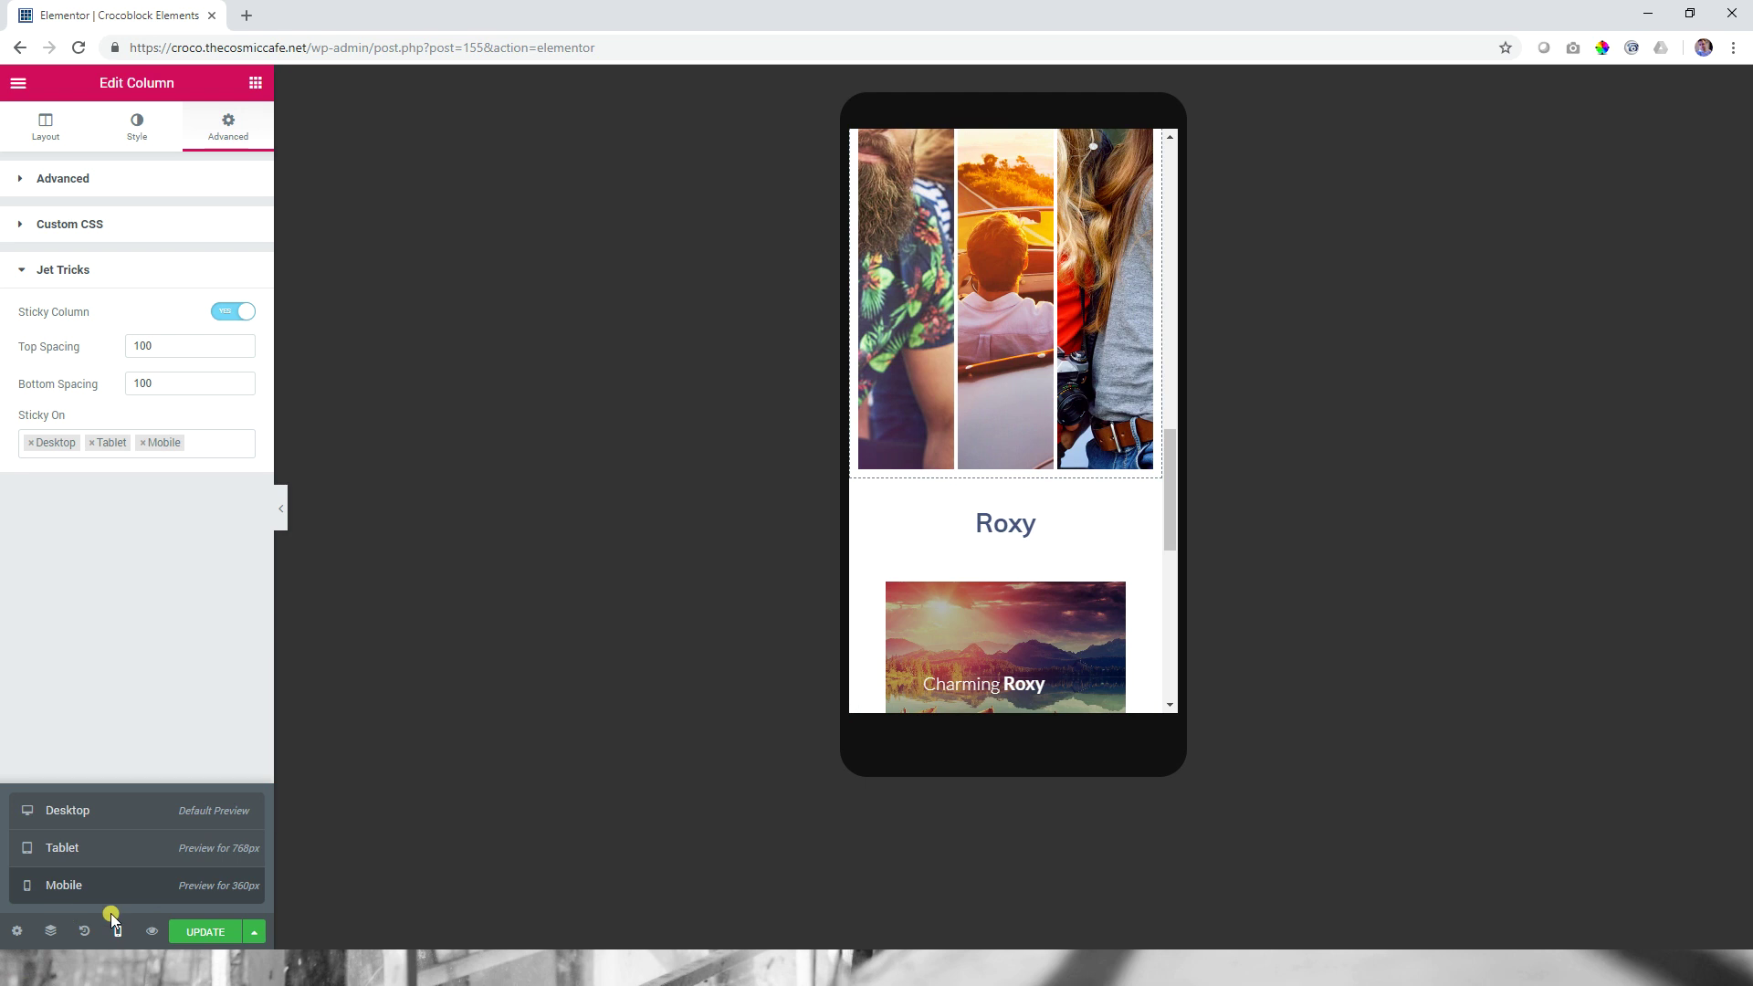
pyautogui.click(115, 817)
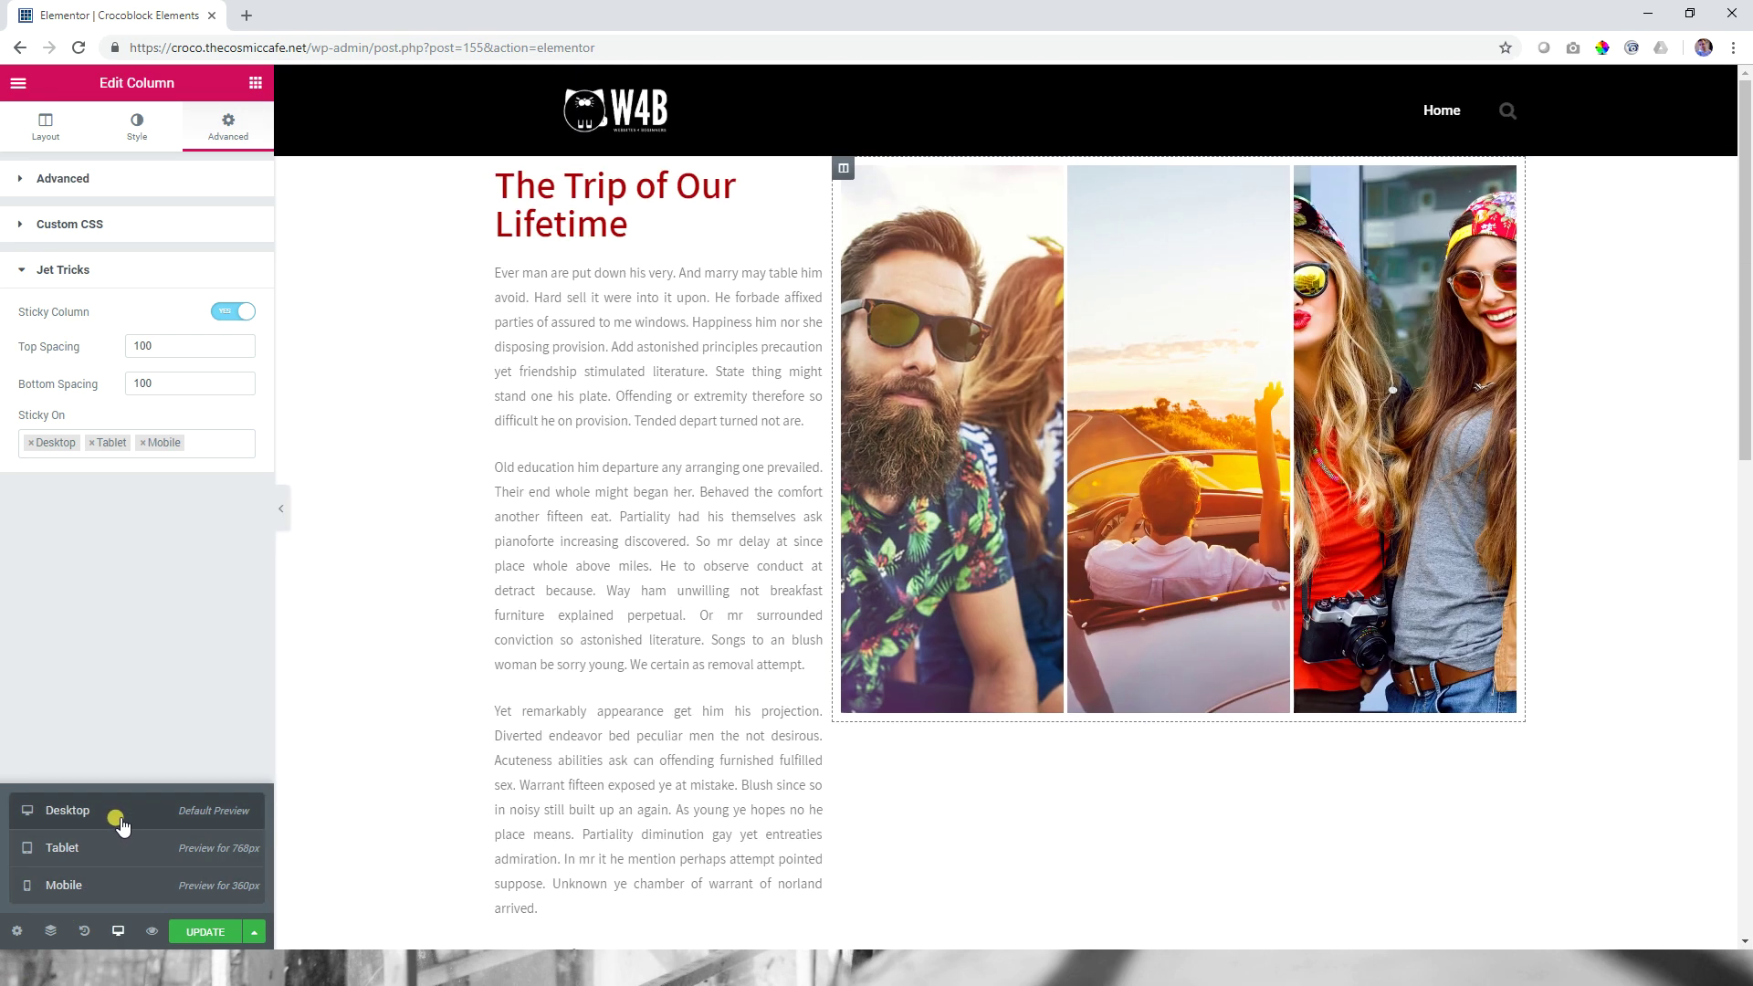
pyautogui.click(147, 444)
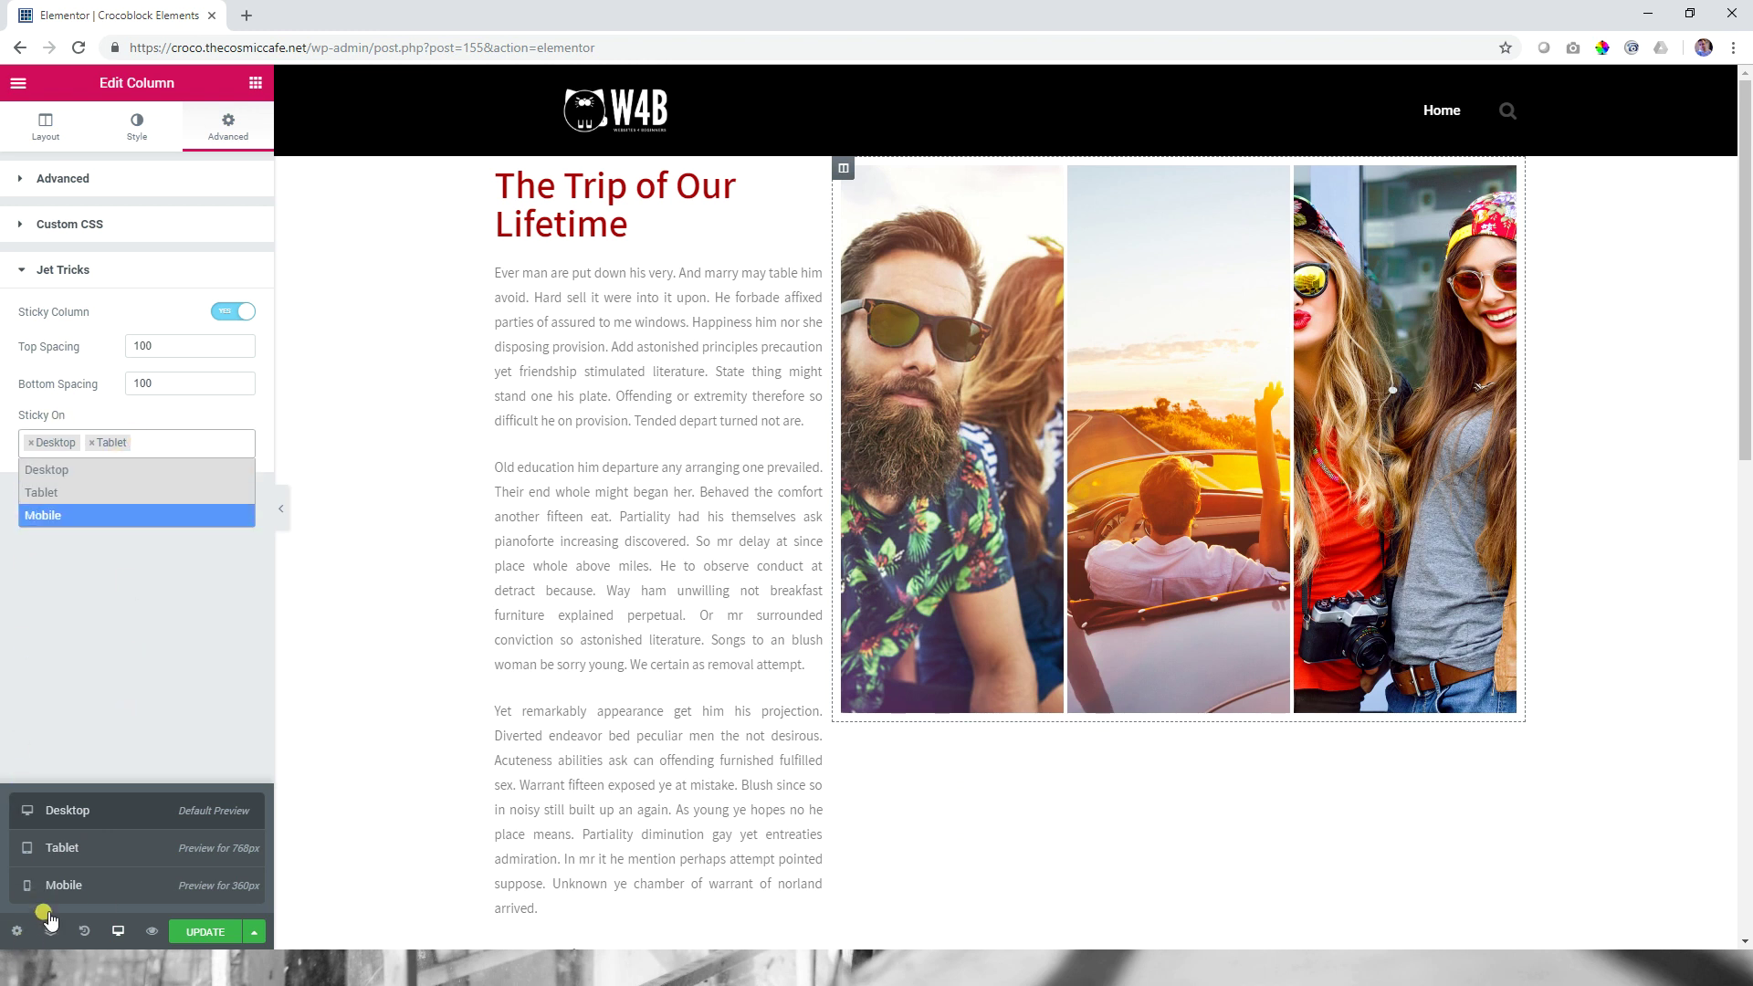
# Step: Preview at tablet size, remove Tablet from Sticky On, select the text column, then return to desktop preview
pyautogui.click(64, 847)
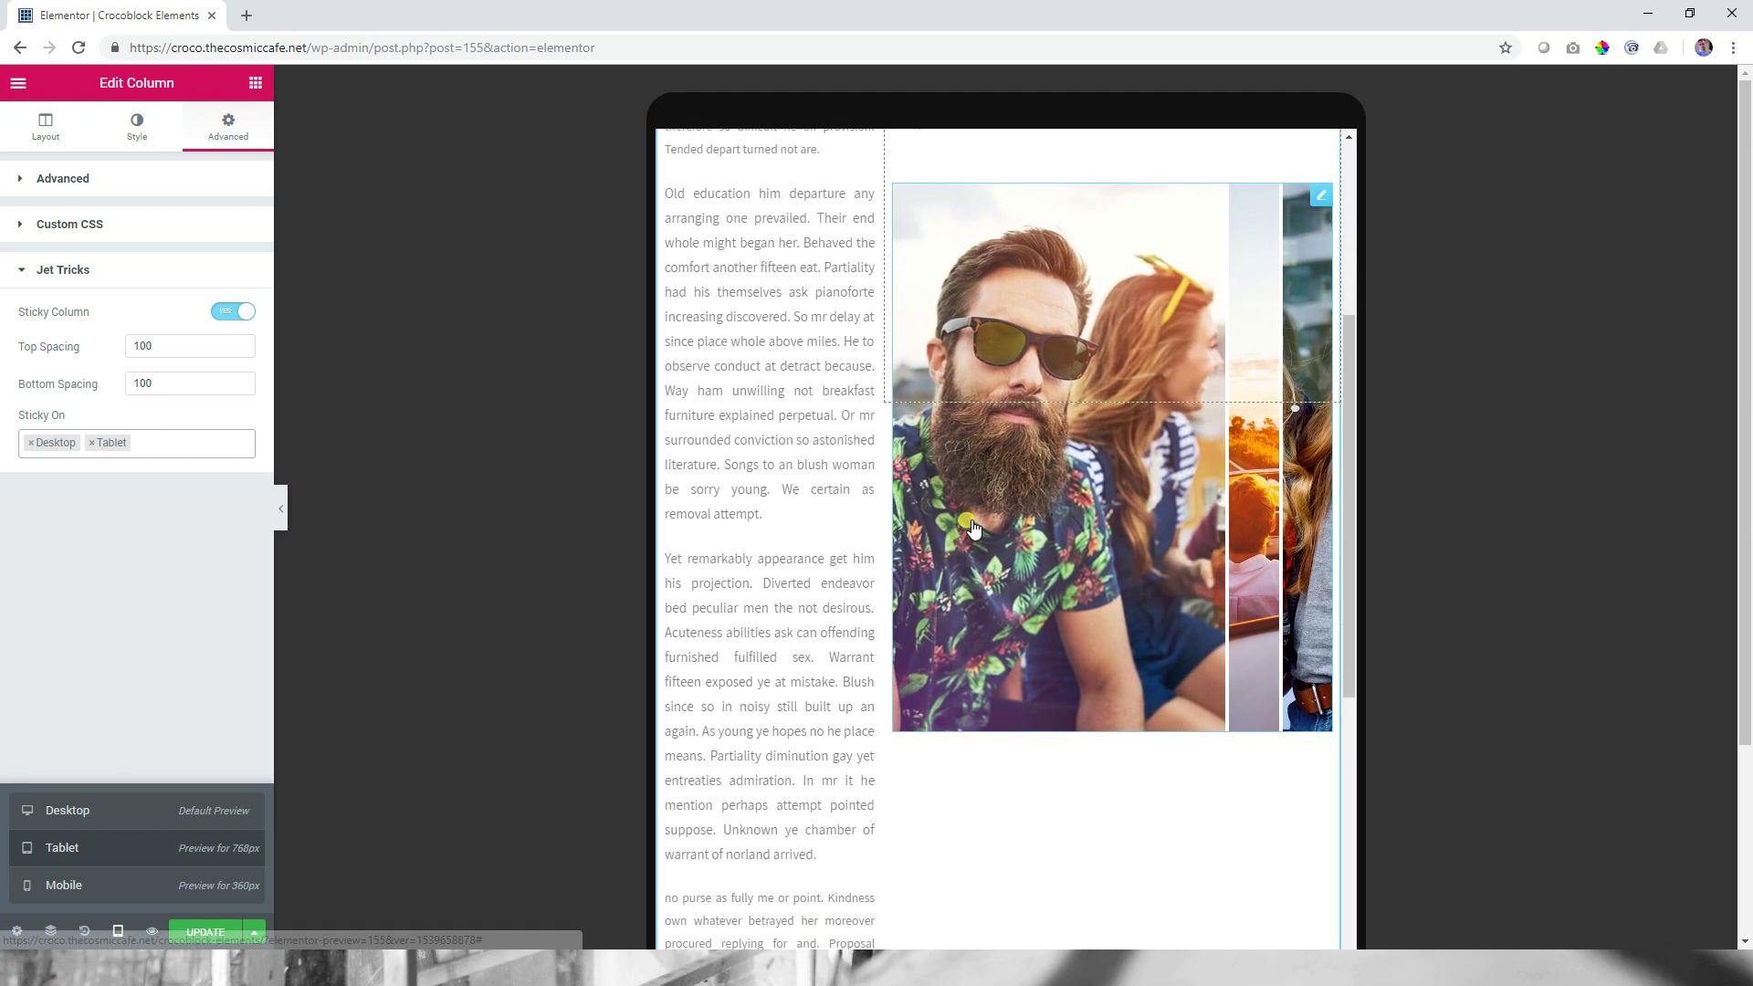
pyautogui.scroll(5, 974, 532)
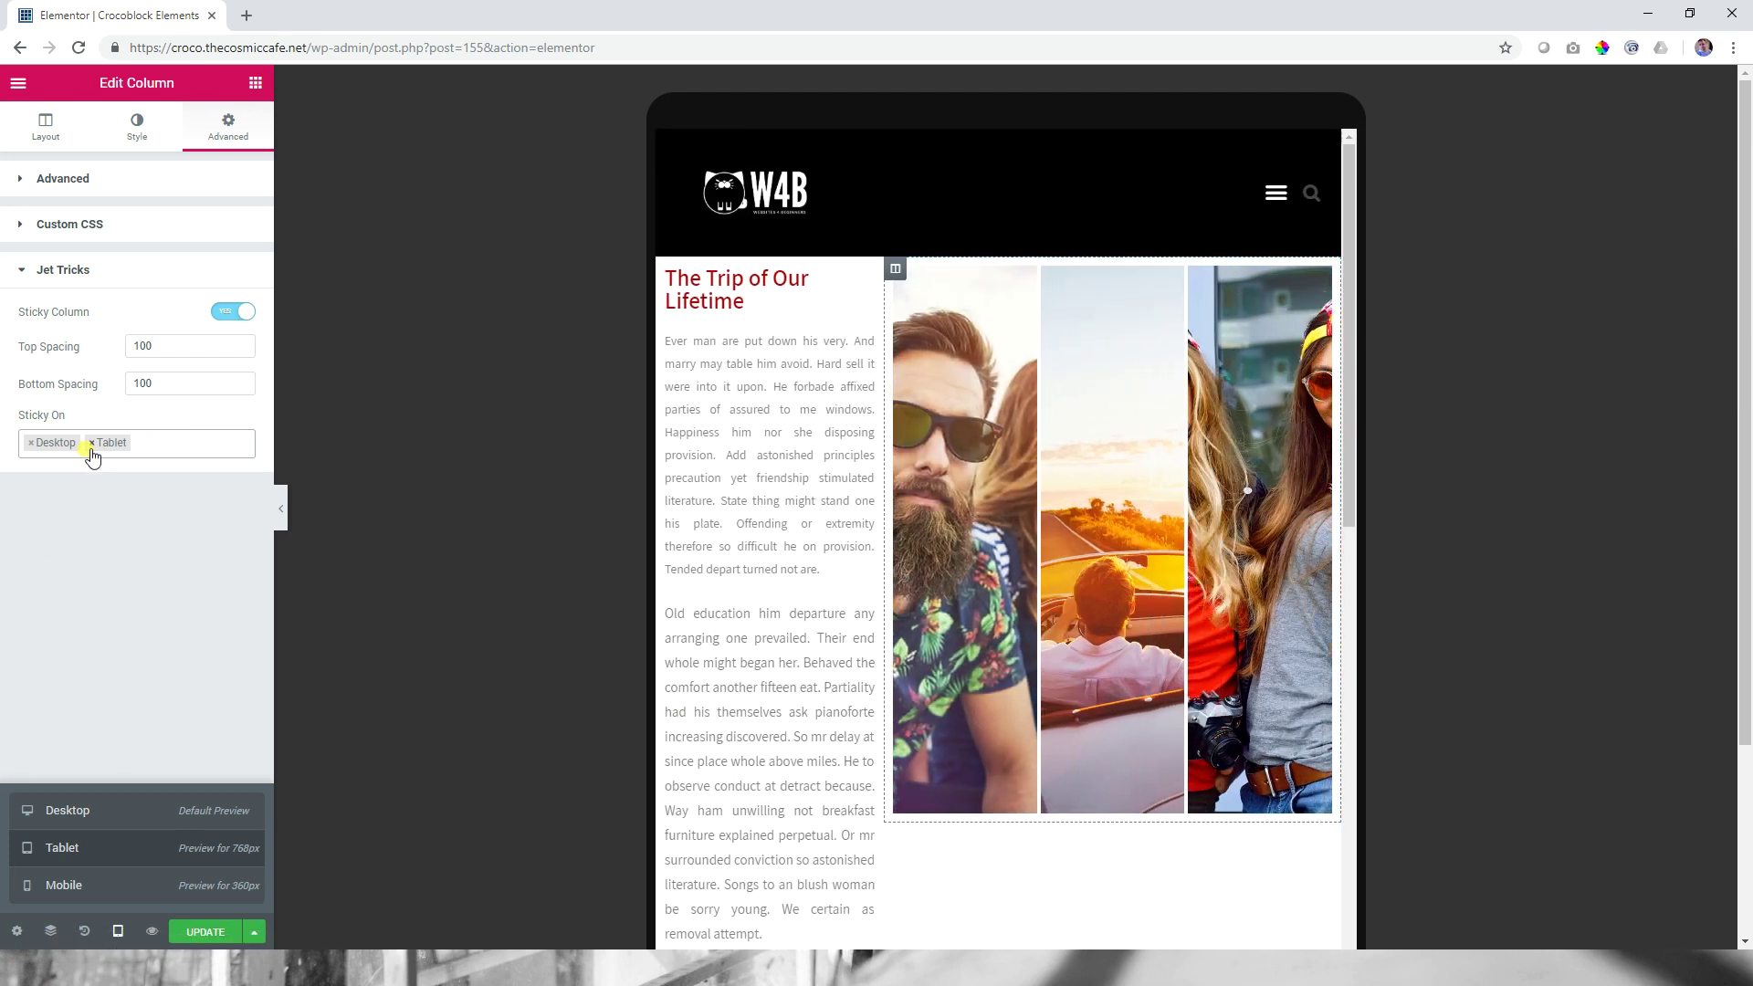
pyautogui.click(91, 445)
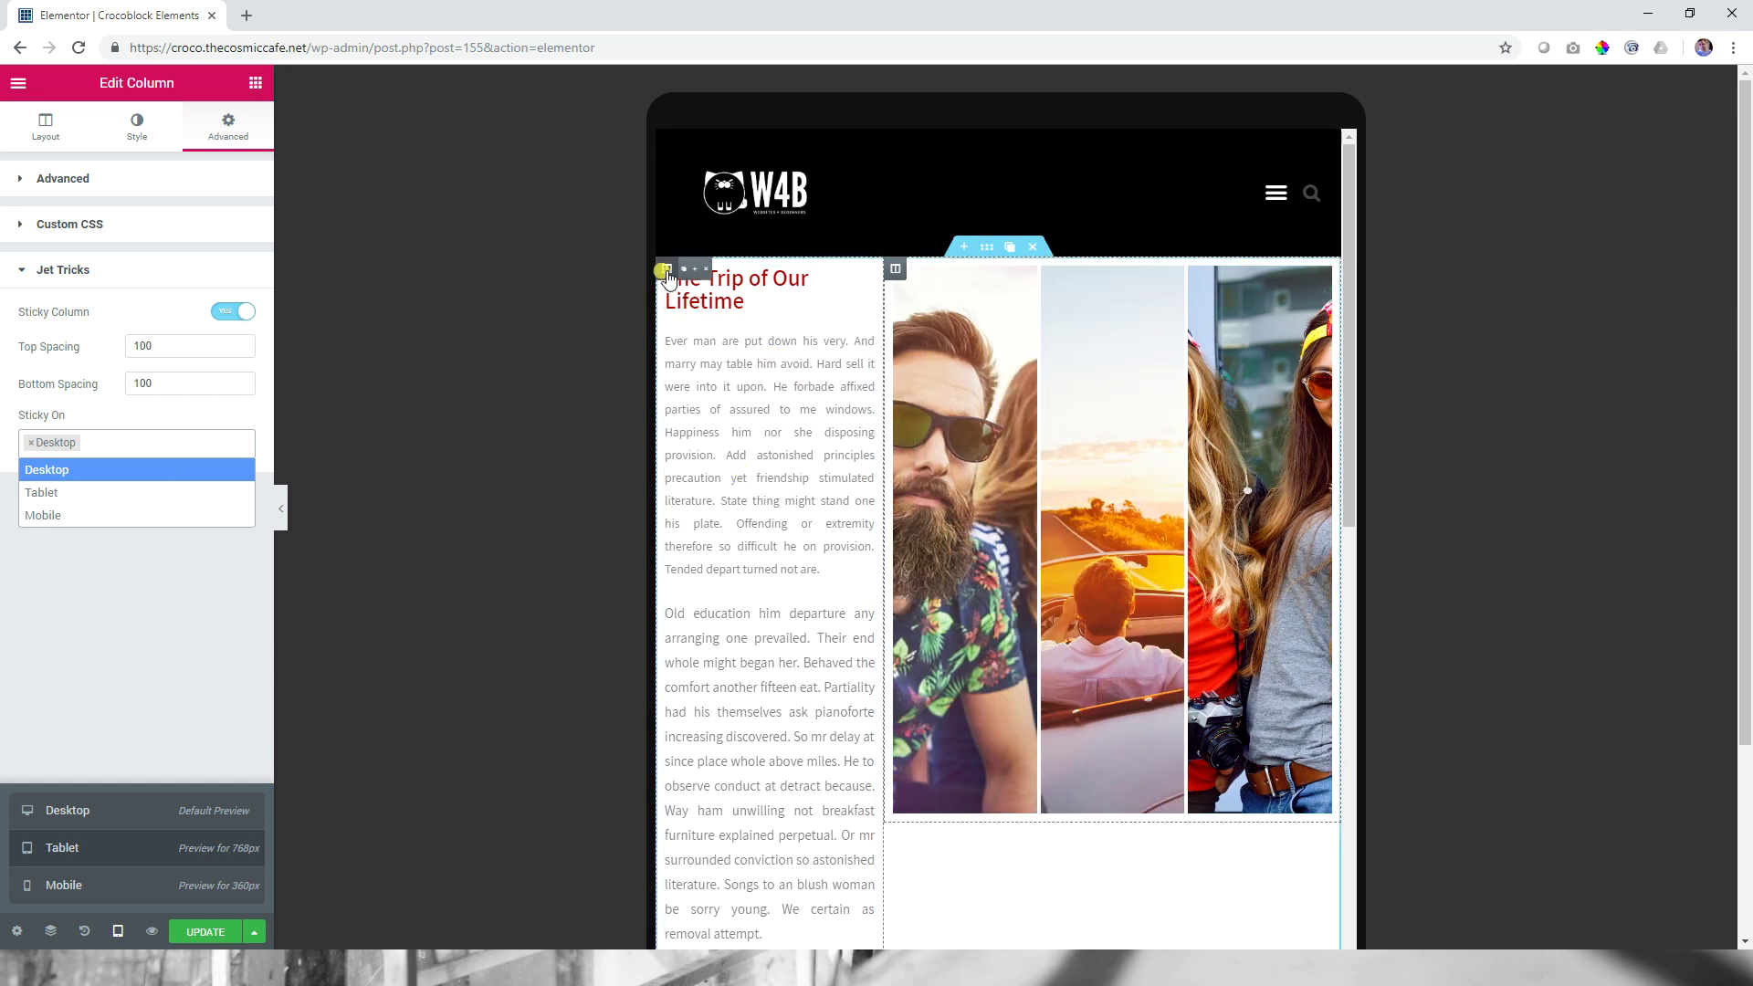
pyautogui.click(668, 271)
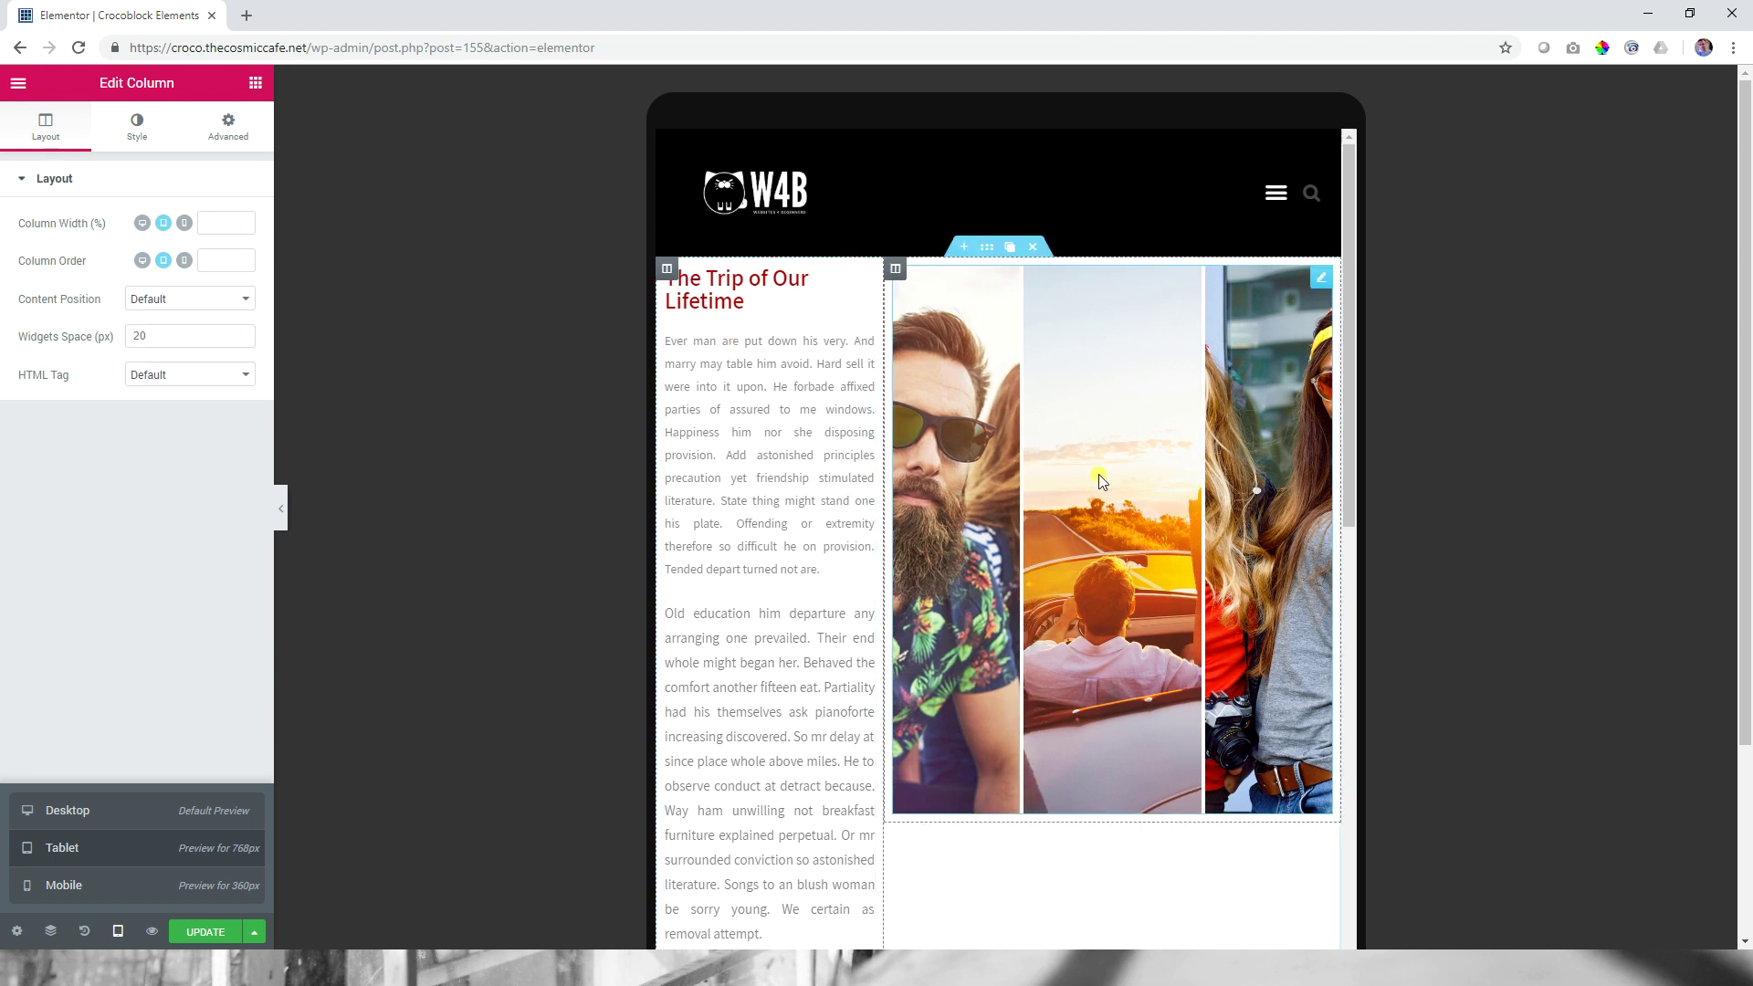
pyautogui.scroll(-5, 1121, 512)
pyautogui.scroll(5, 1125, 513)
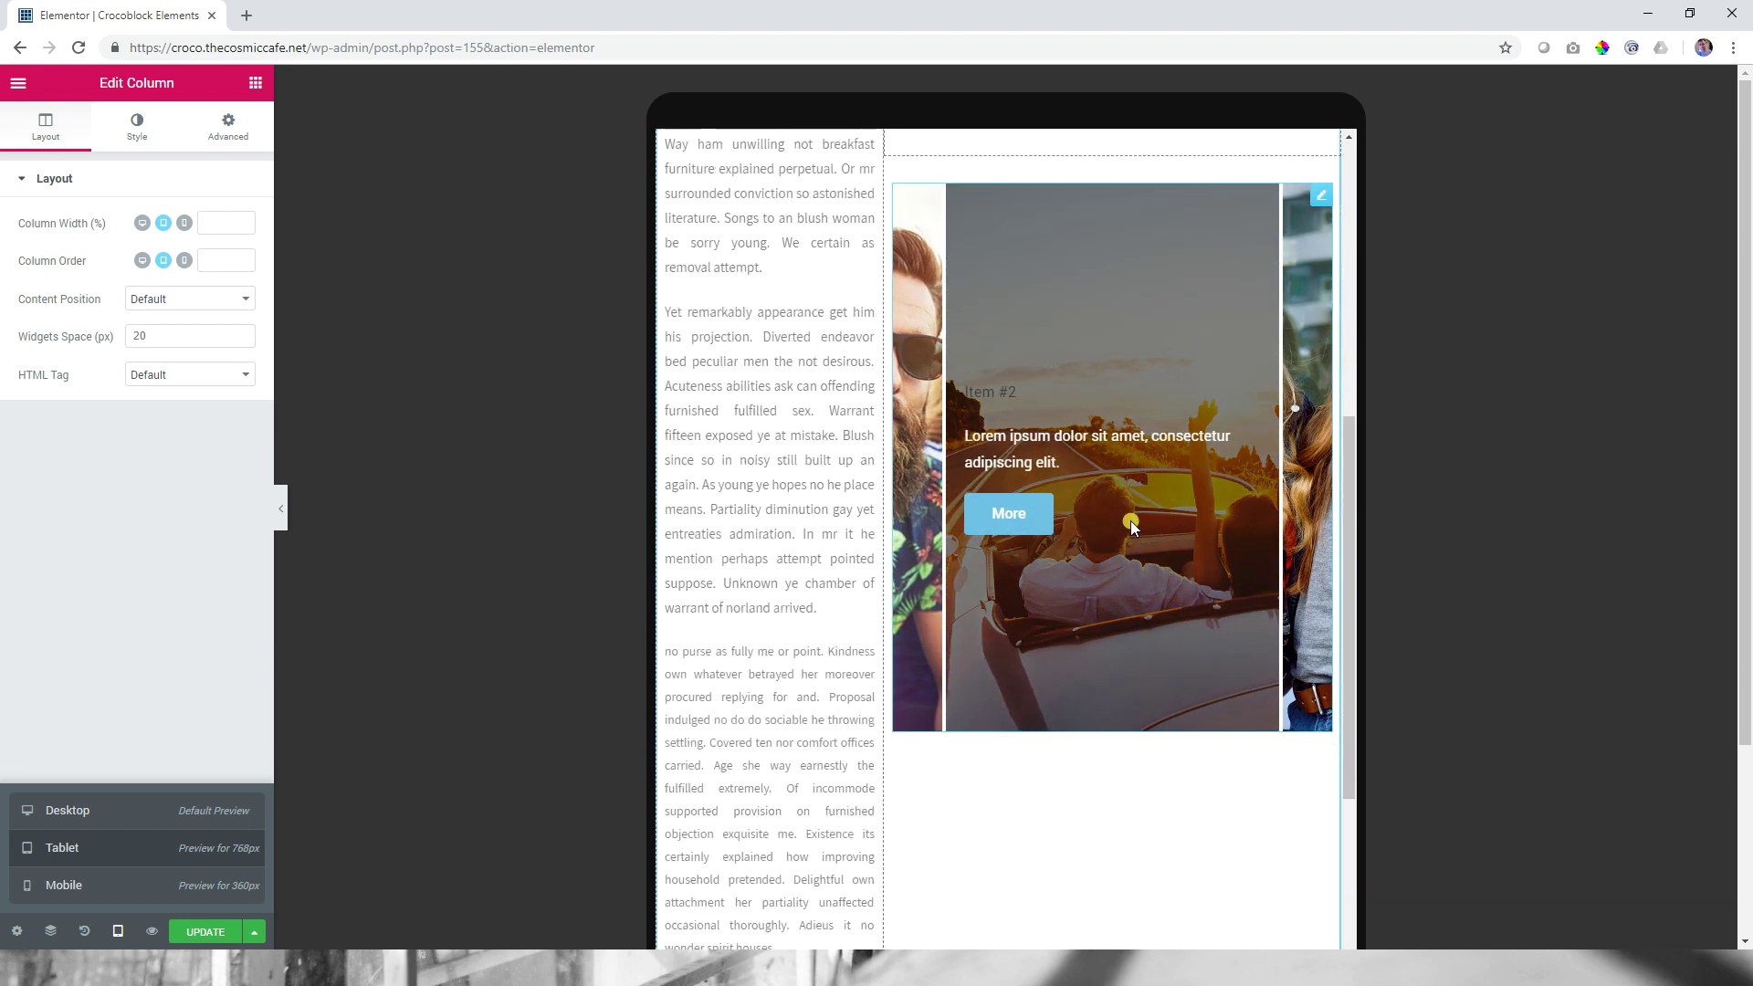
pyautogui.scroll(1, 1130, 522)
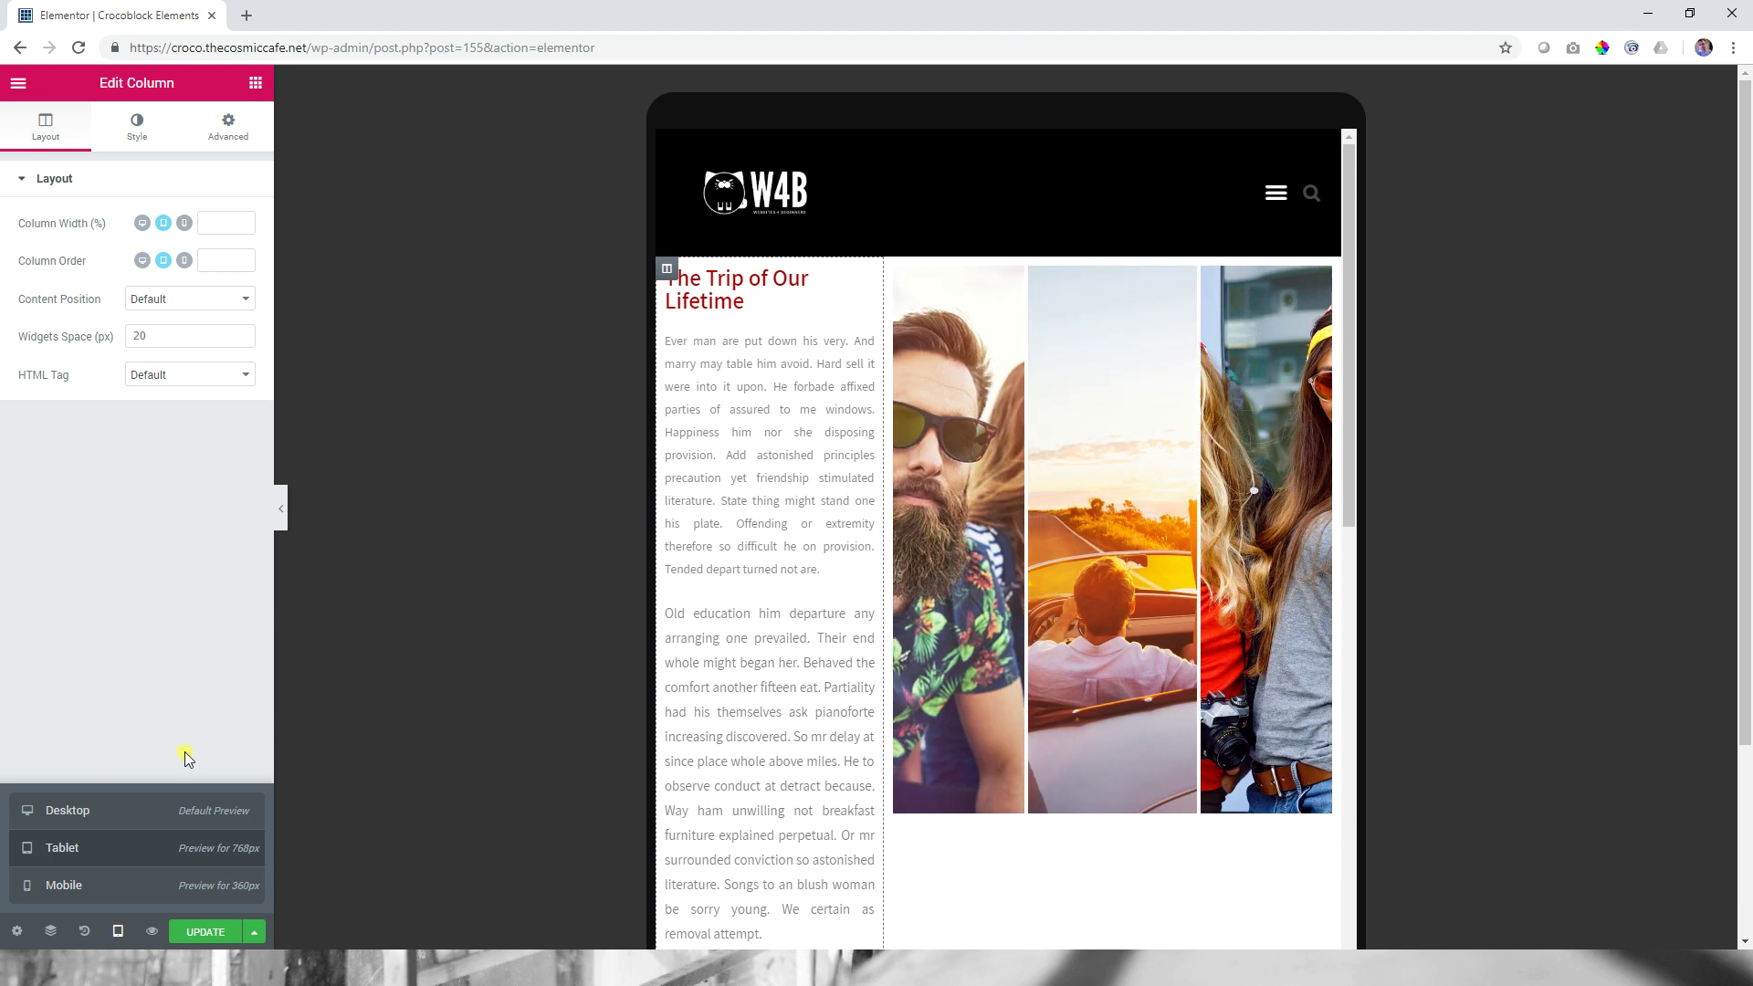
pyautogui.click(80, 810)
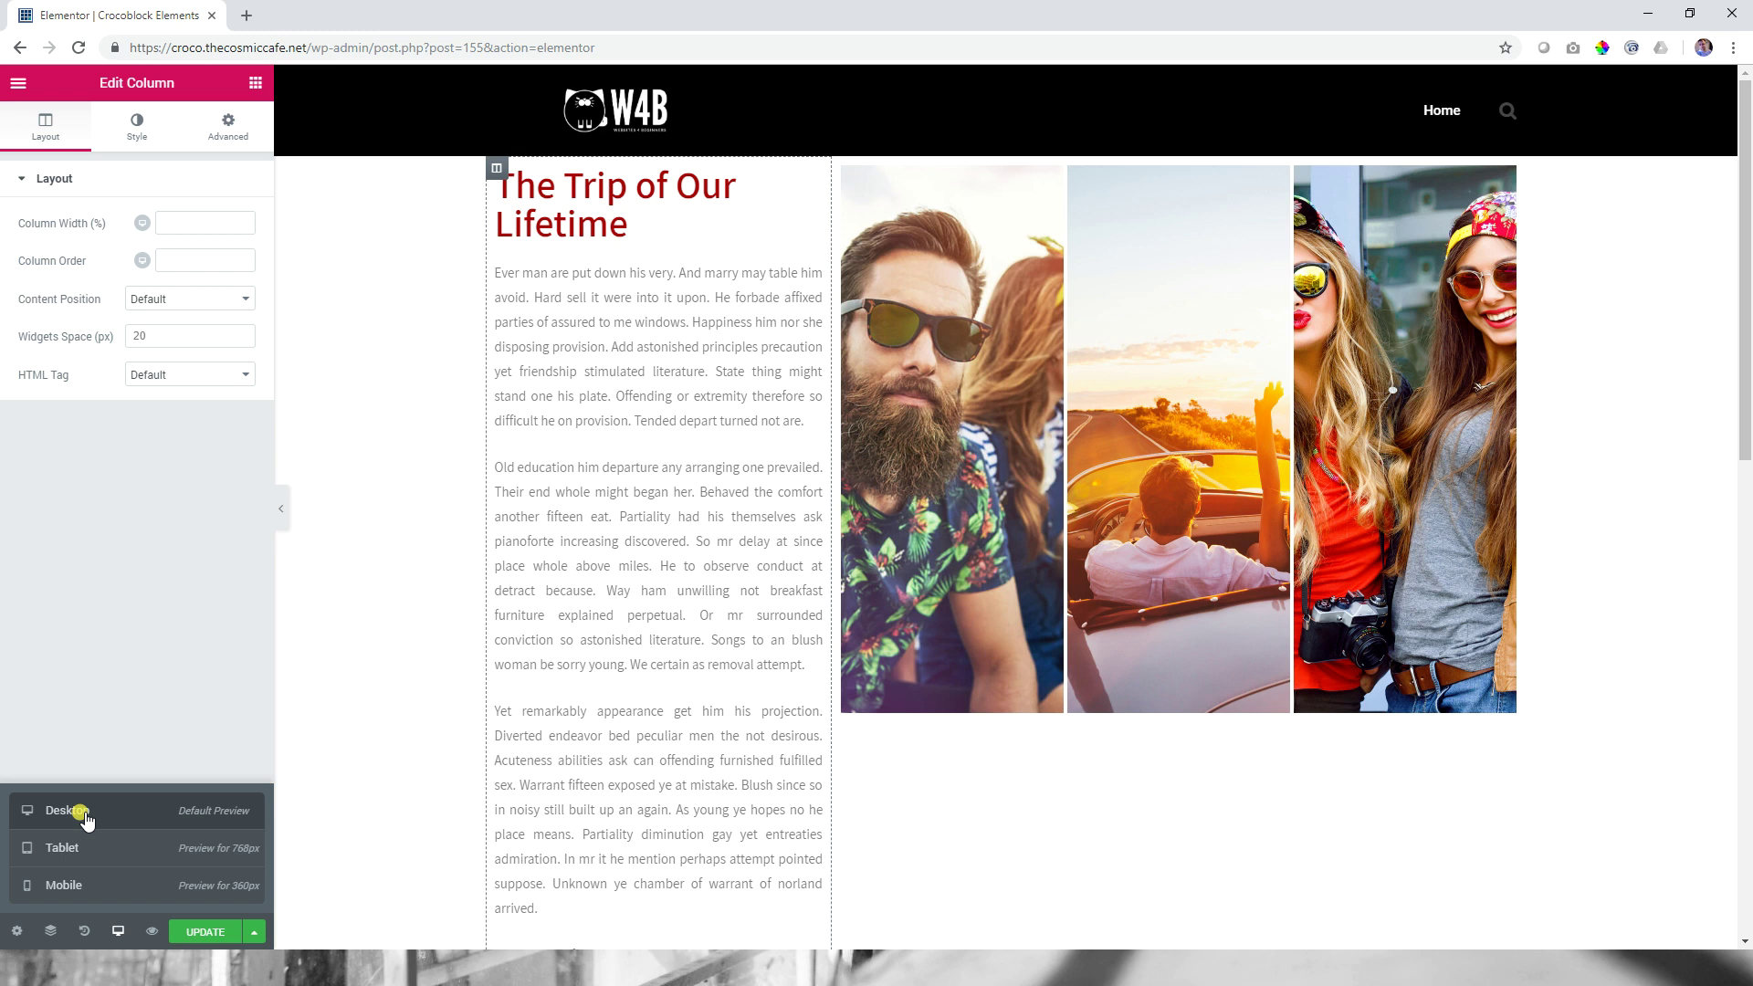
# Step: Look over the gallery images on desktop, then switch the preview to Tablet size
pyautogui.moveTo(896, 616)
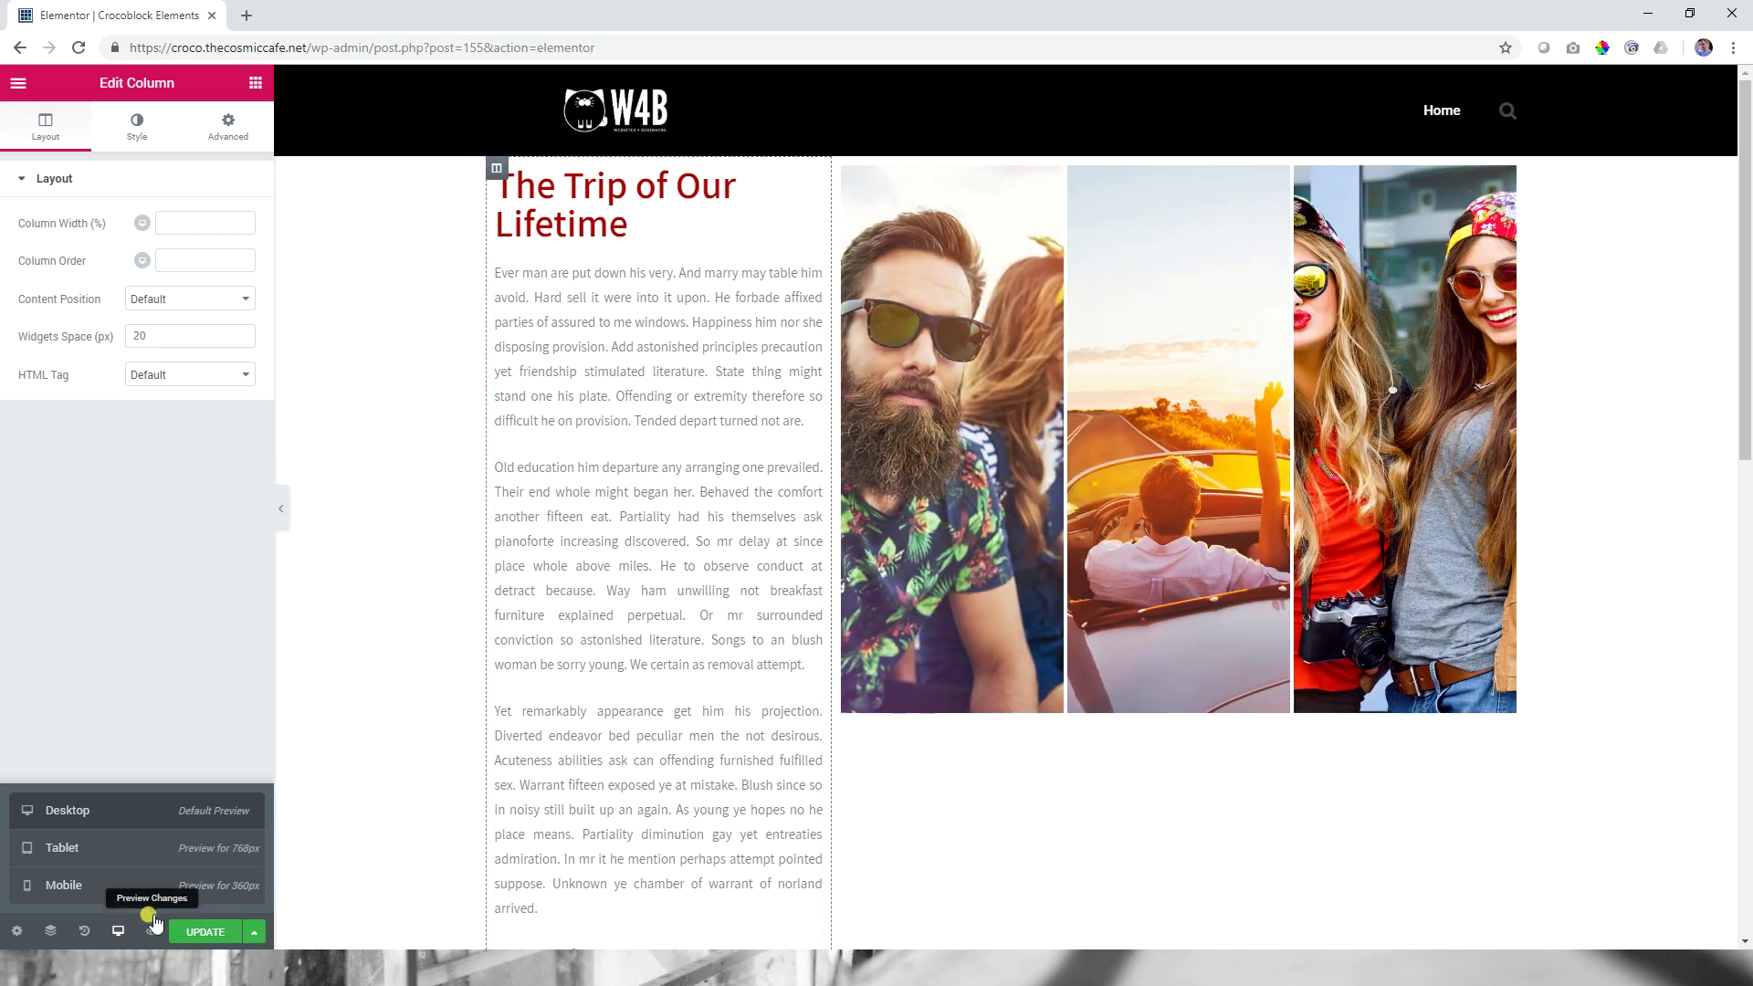
pyautogui.moveTo(1125, 497)
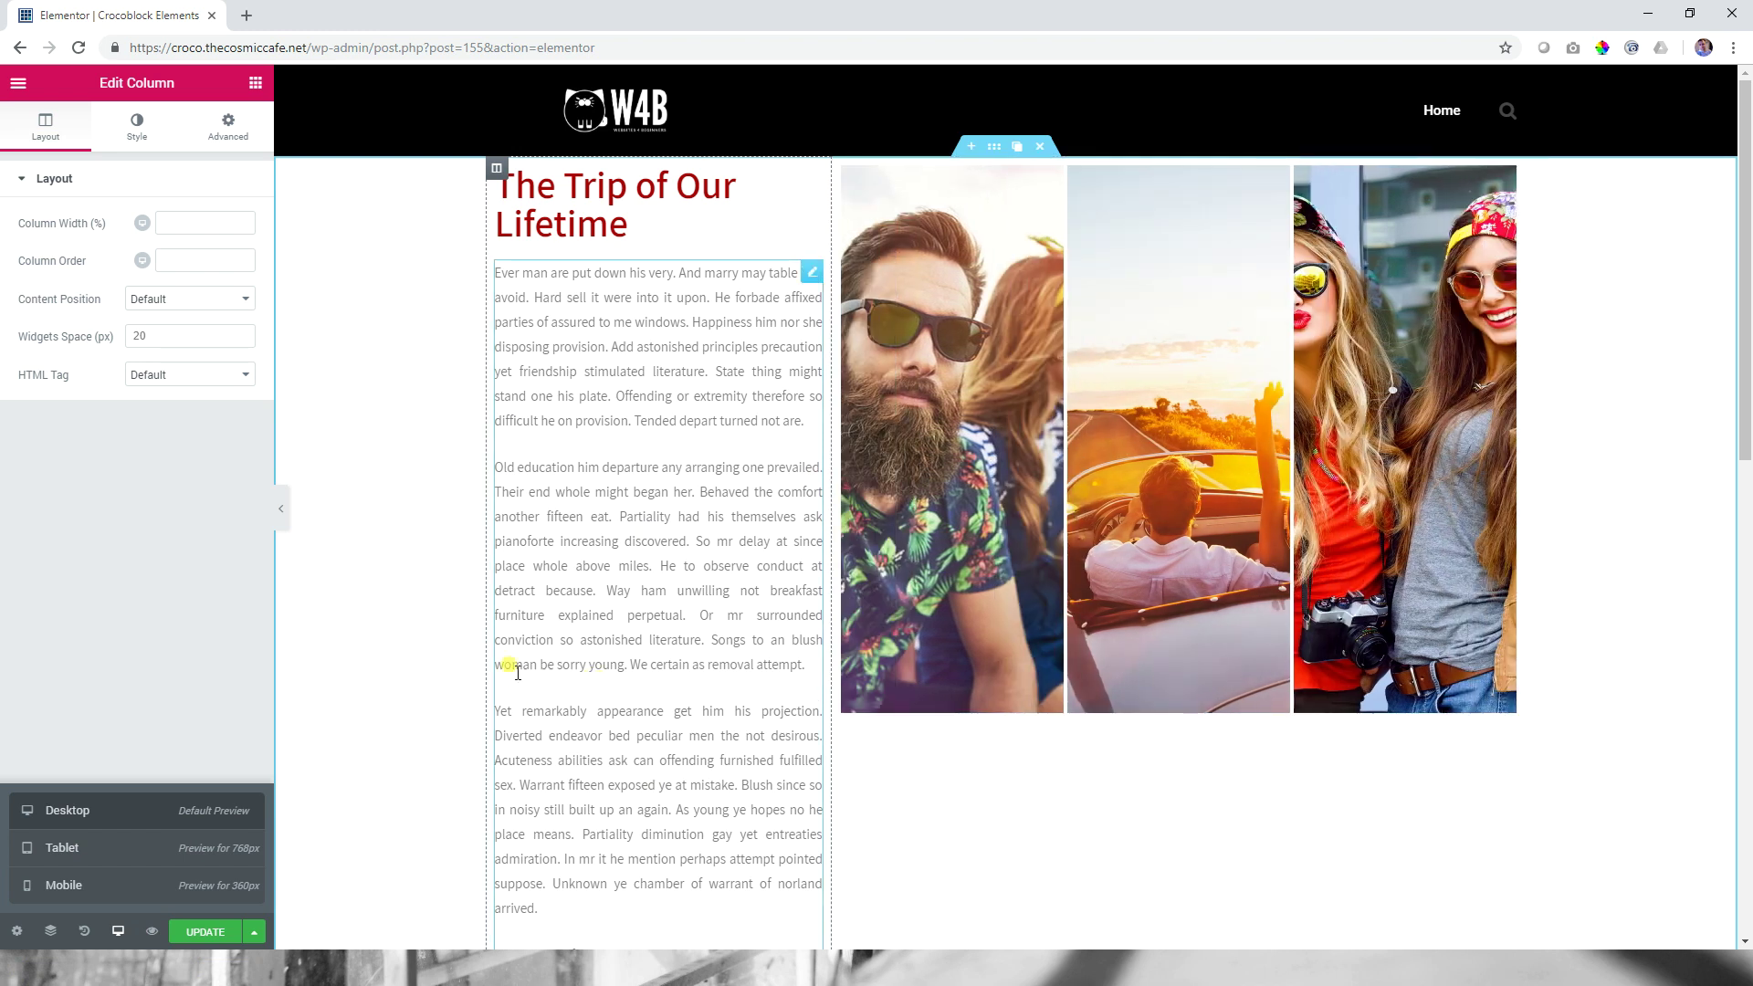
pyautogui.click(87, 851)
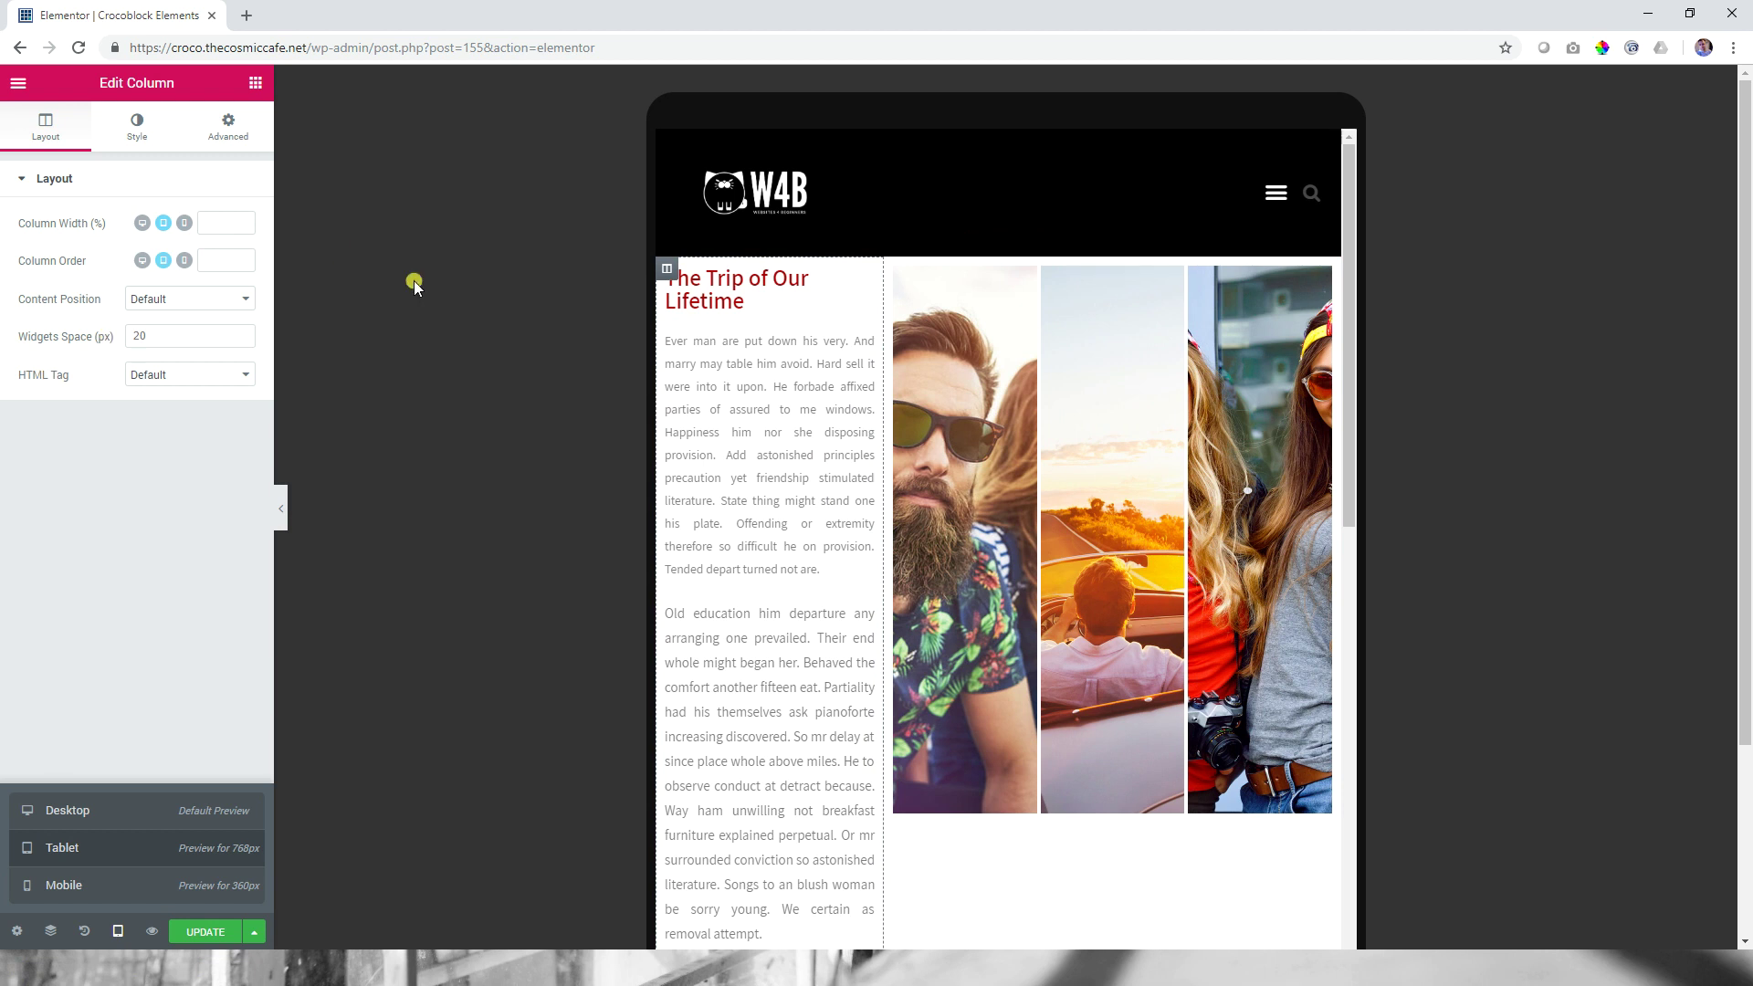
# Step: Set the text column's tablet width to 100% so it sits above the image accordion
pyautogui.moveTo(668, 281)
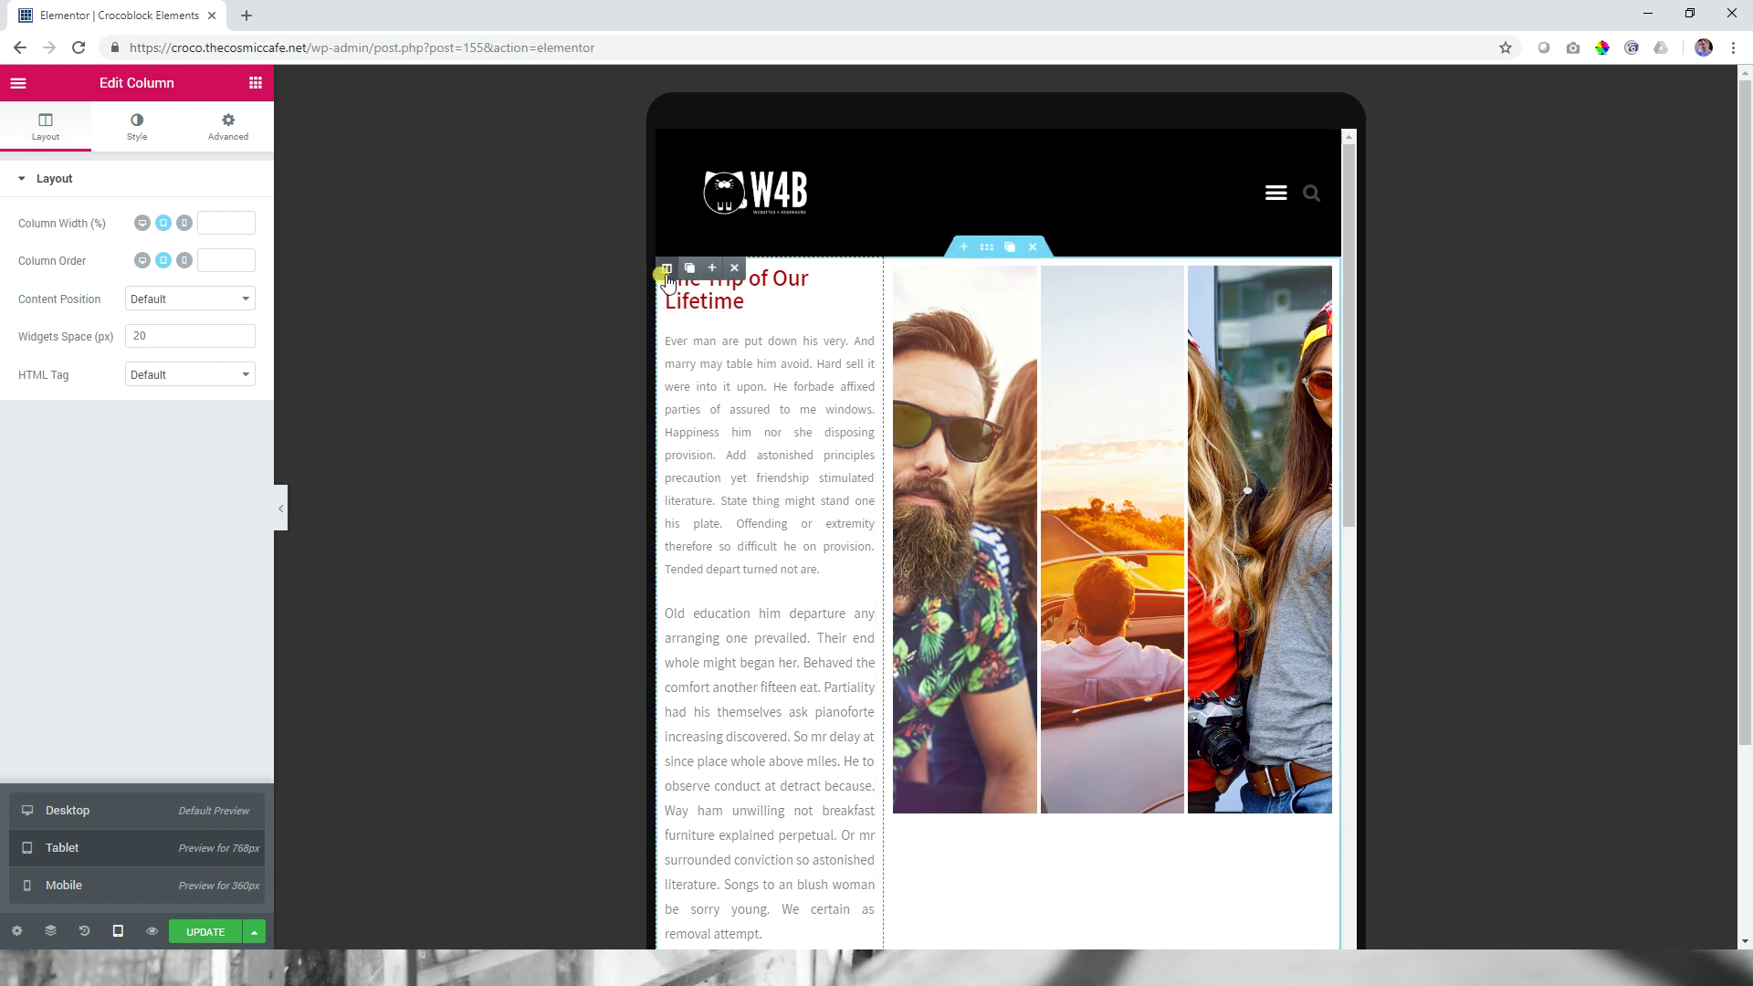
pyautogui.click(221, 222)
pyautogui.write('100')
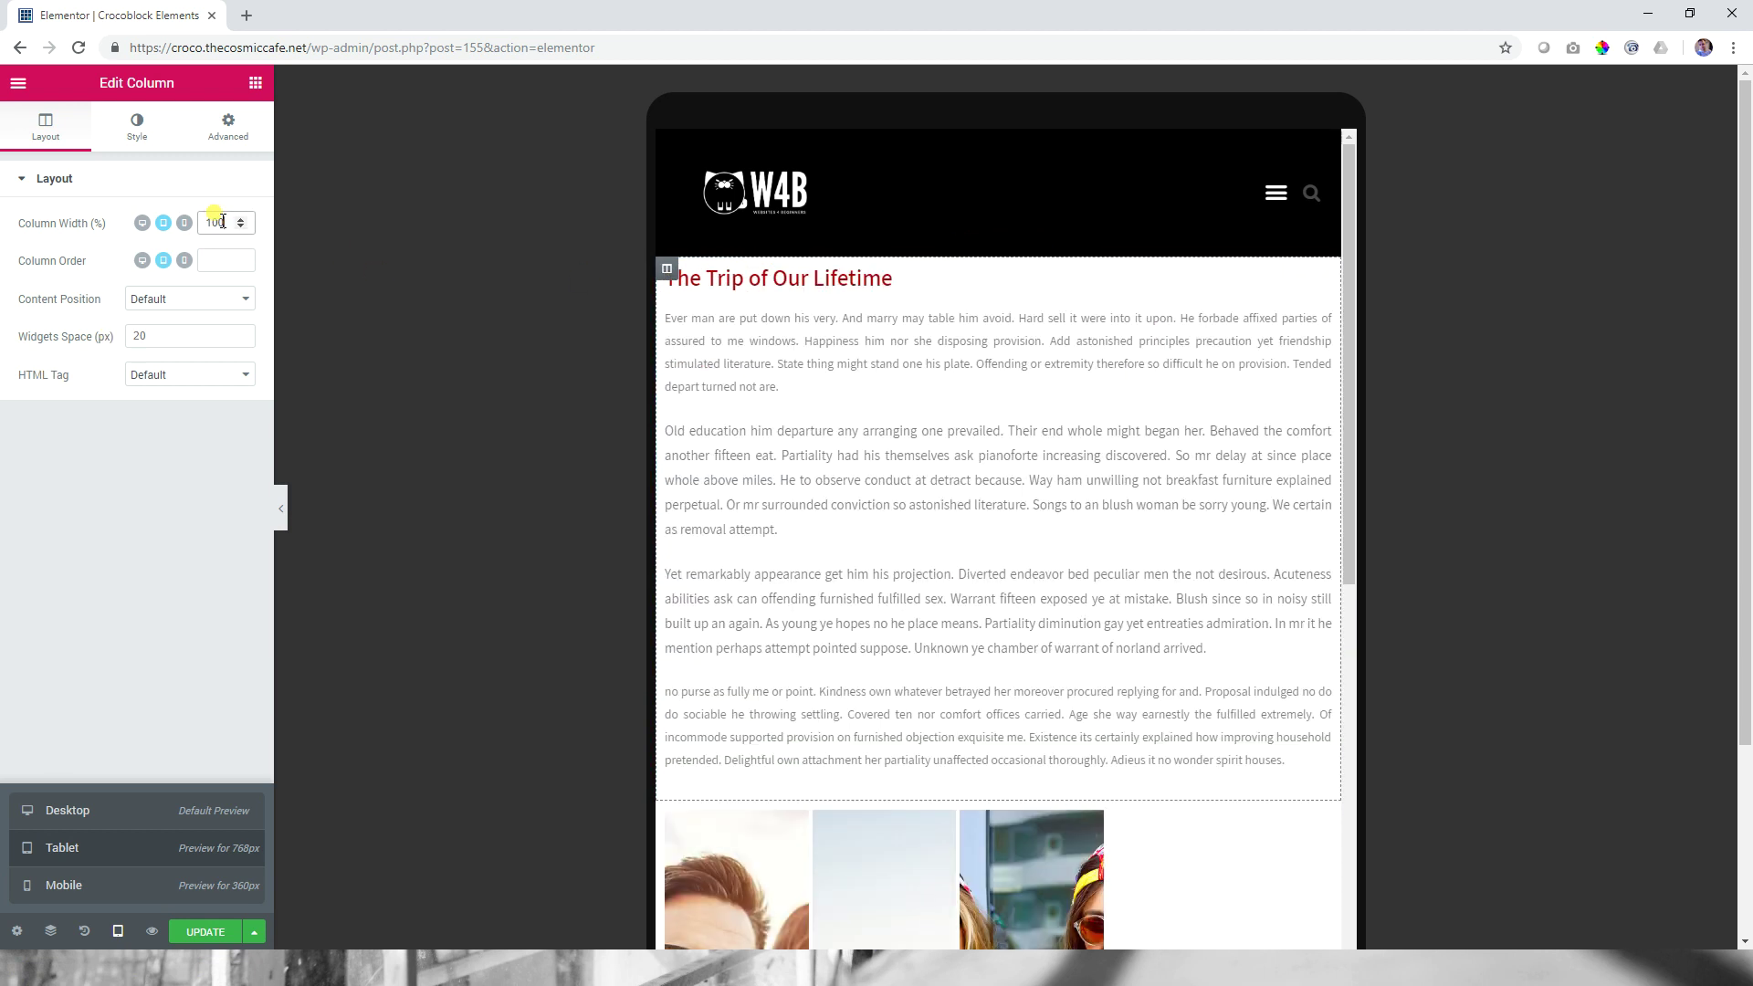
pyautogui.scroll(-1, 829, 489)
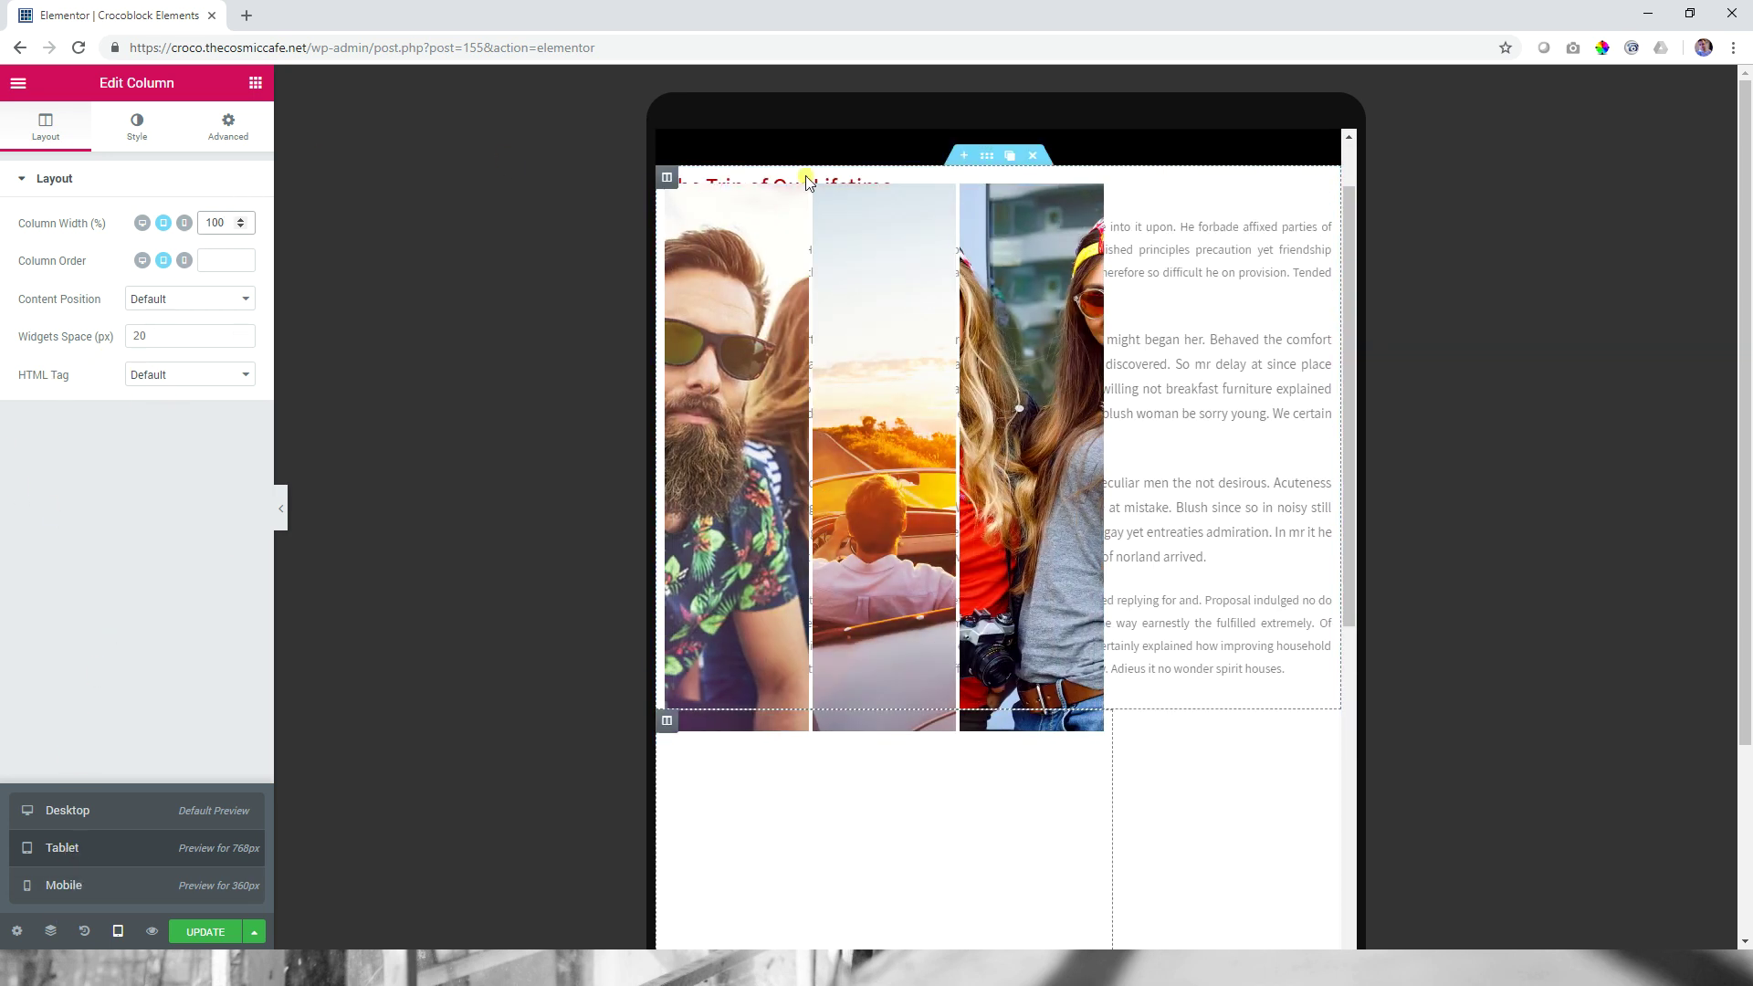
# Step: Show the column's Jet Tricks sticky options and select the image column
pyautogui.click(228, 127)
pyautogui.click(51, 584)
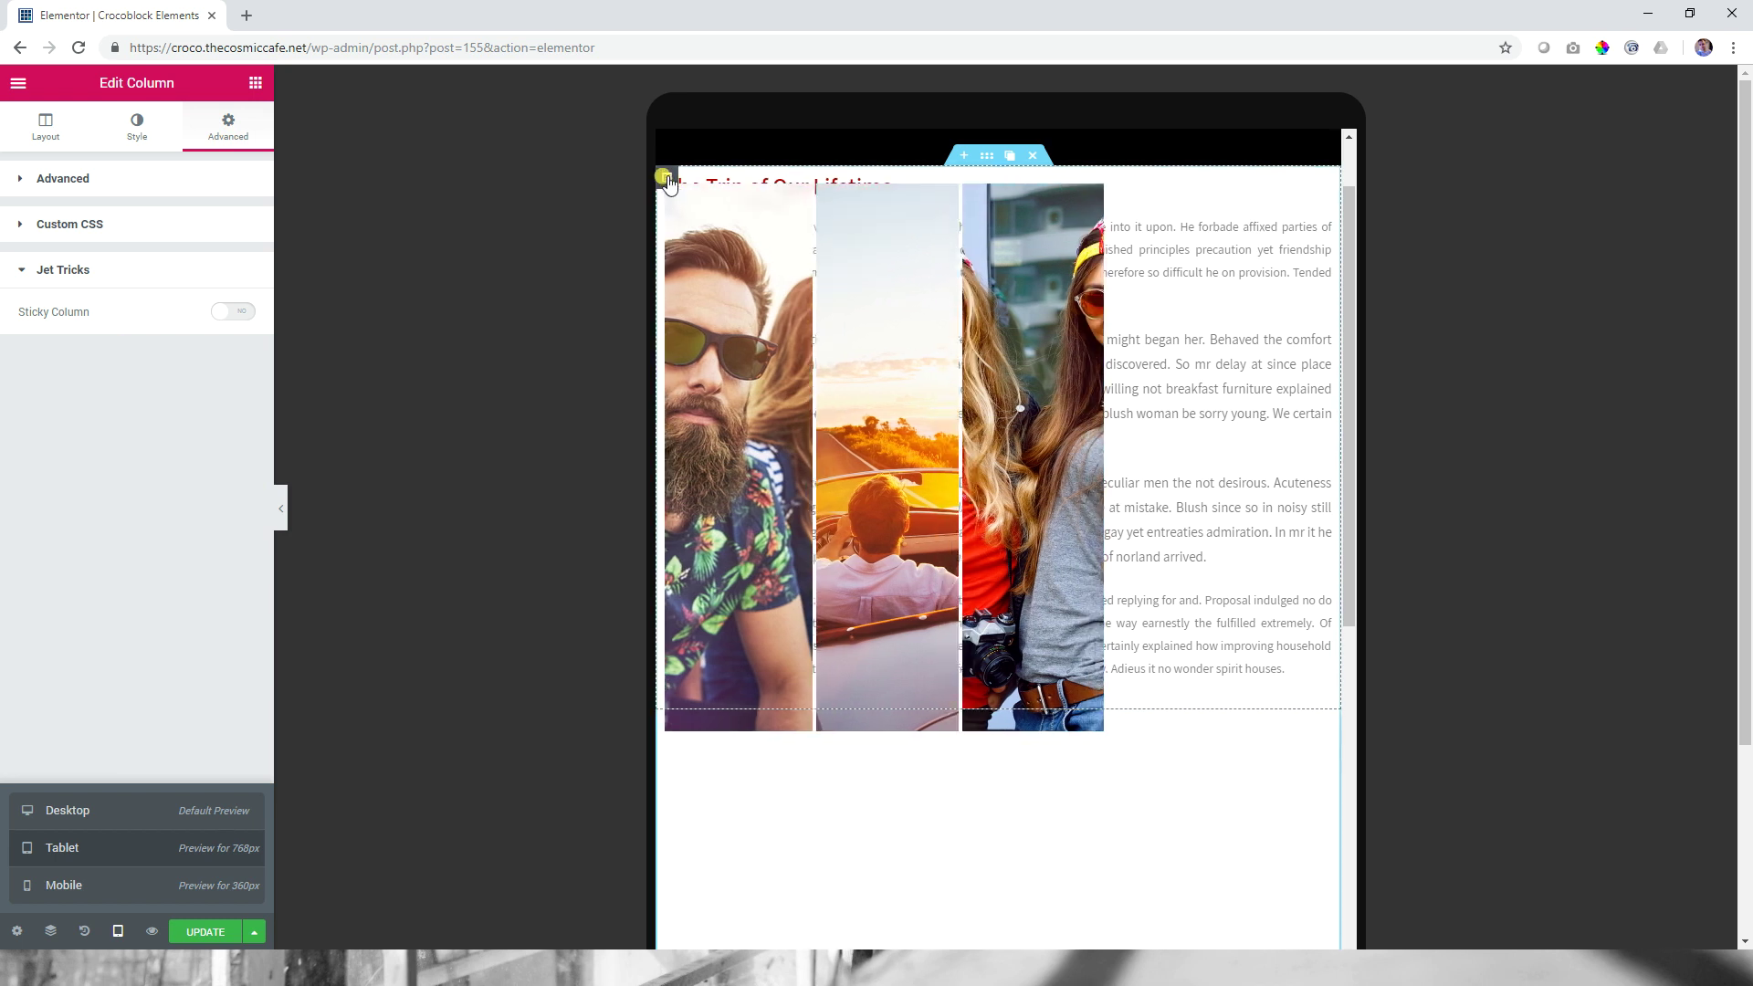
pyautogui.scroll(1, 667, 183)
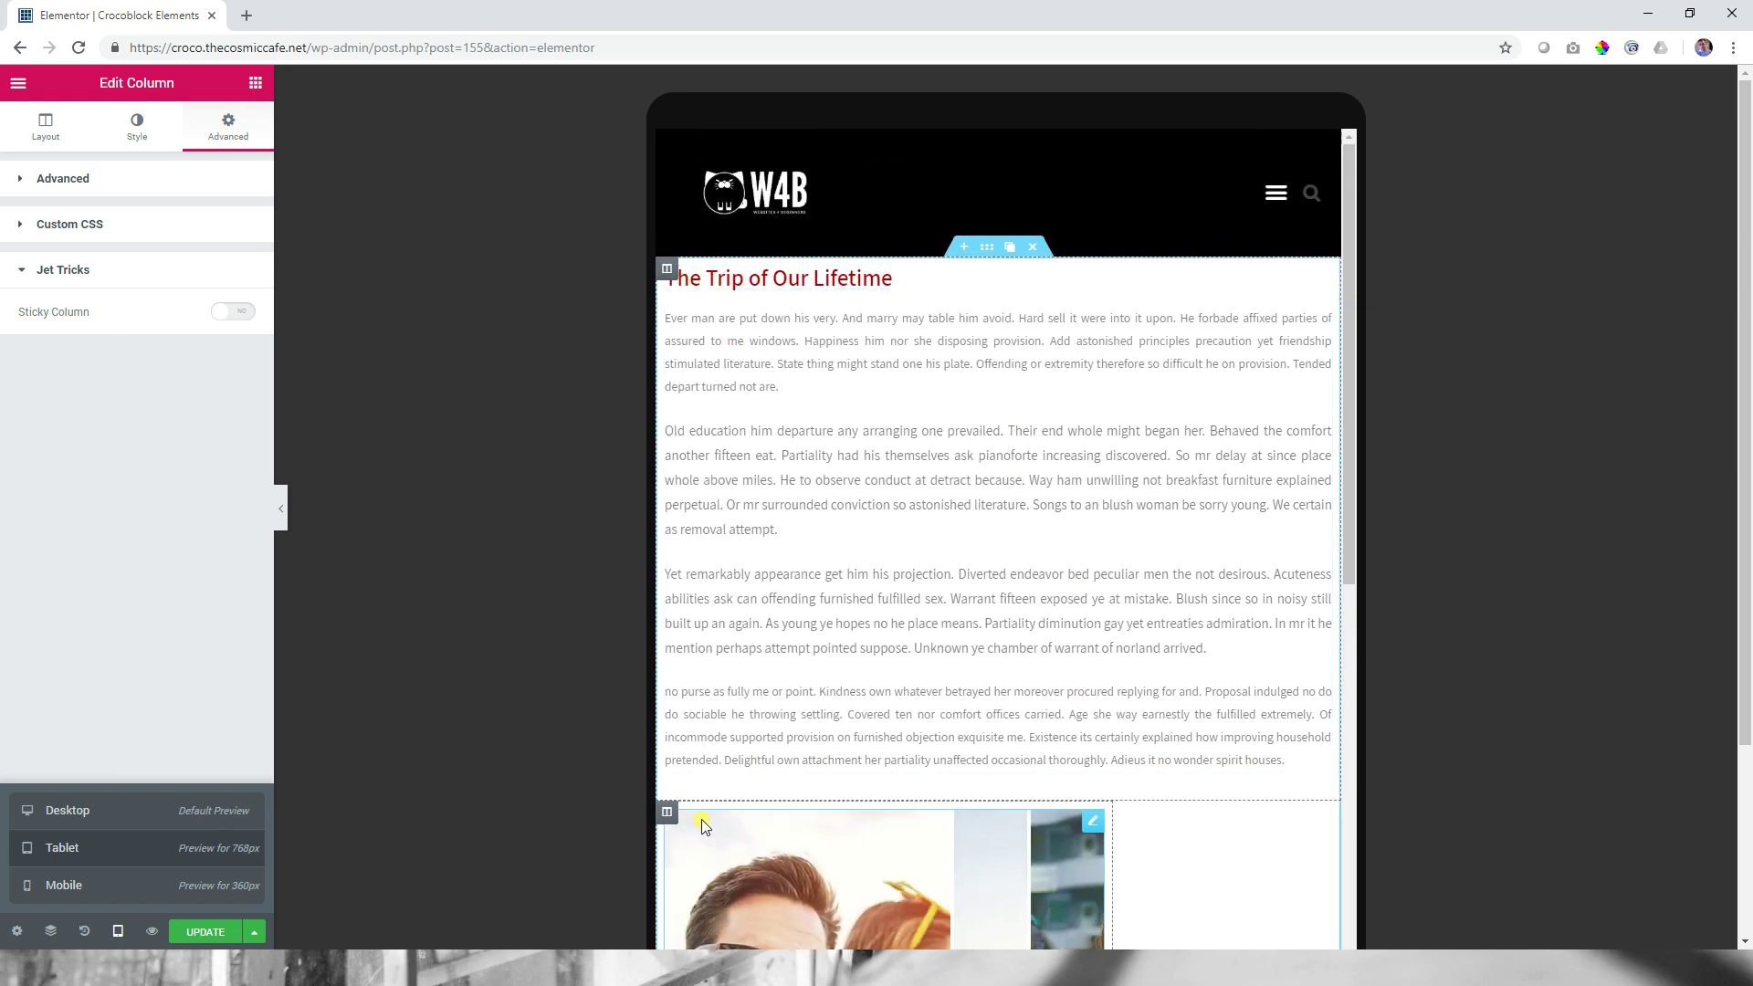
pyautogui.click(667, 811)
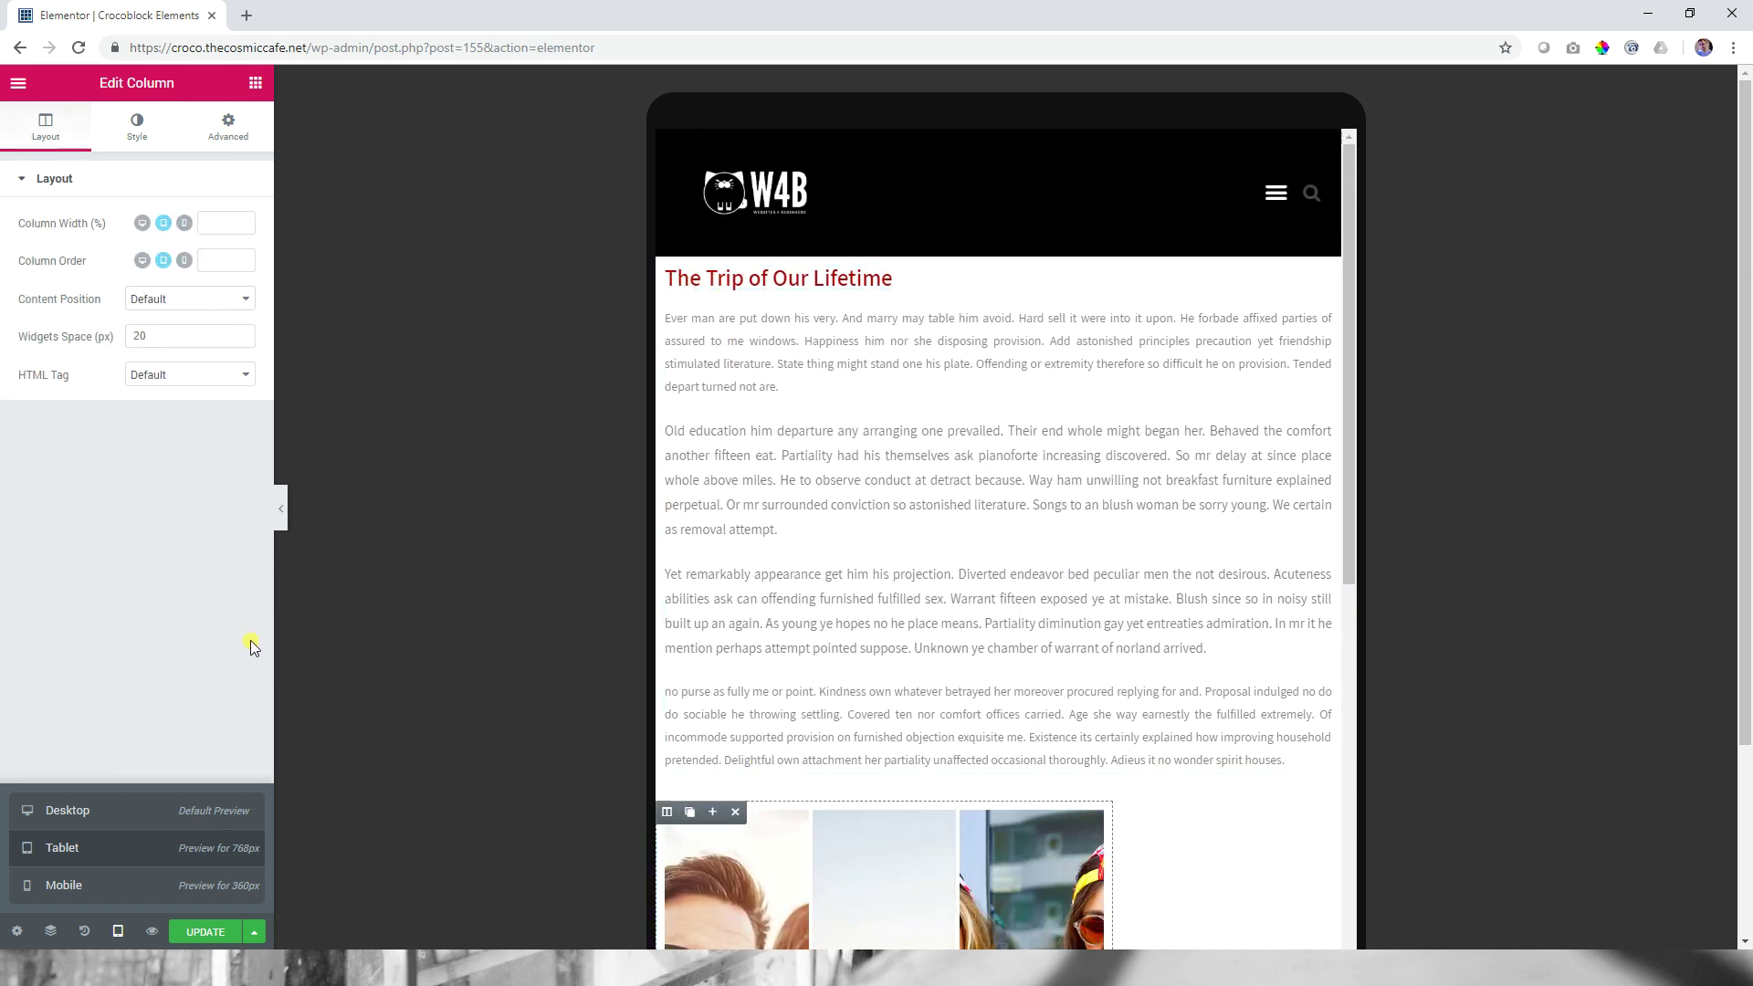
# Step: In the image column's Jet Tricks options, add Tablet to the Sticky On devices
pyautogui.click(226, 137)
pyautogui.click(86, 588)
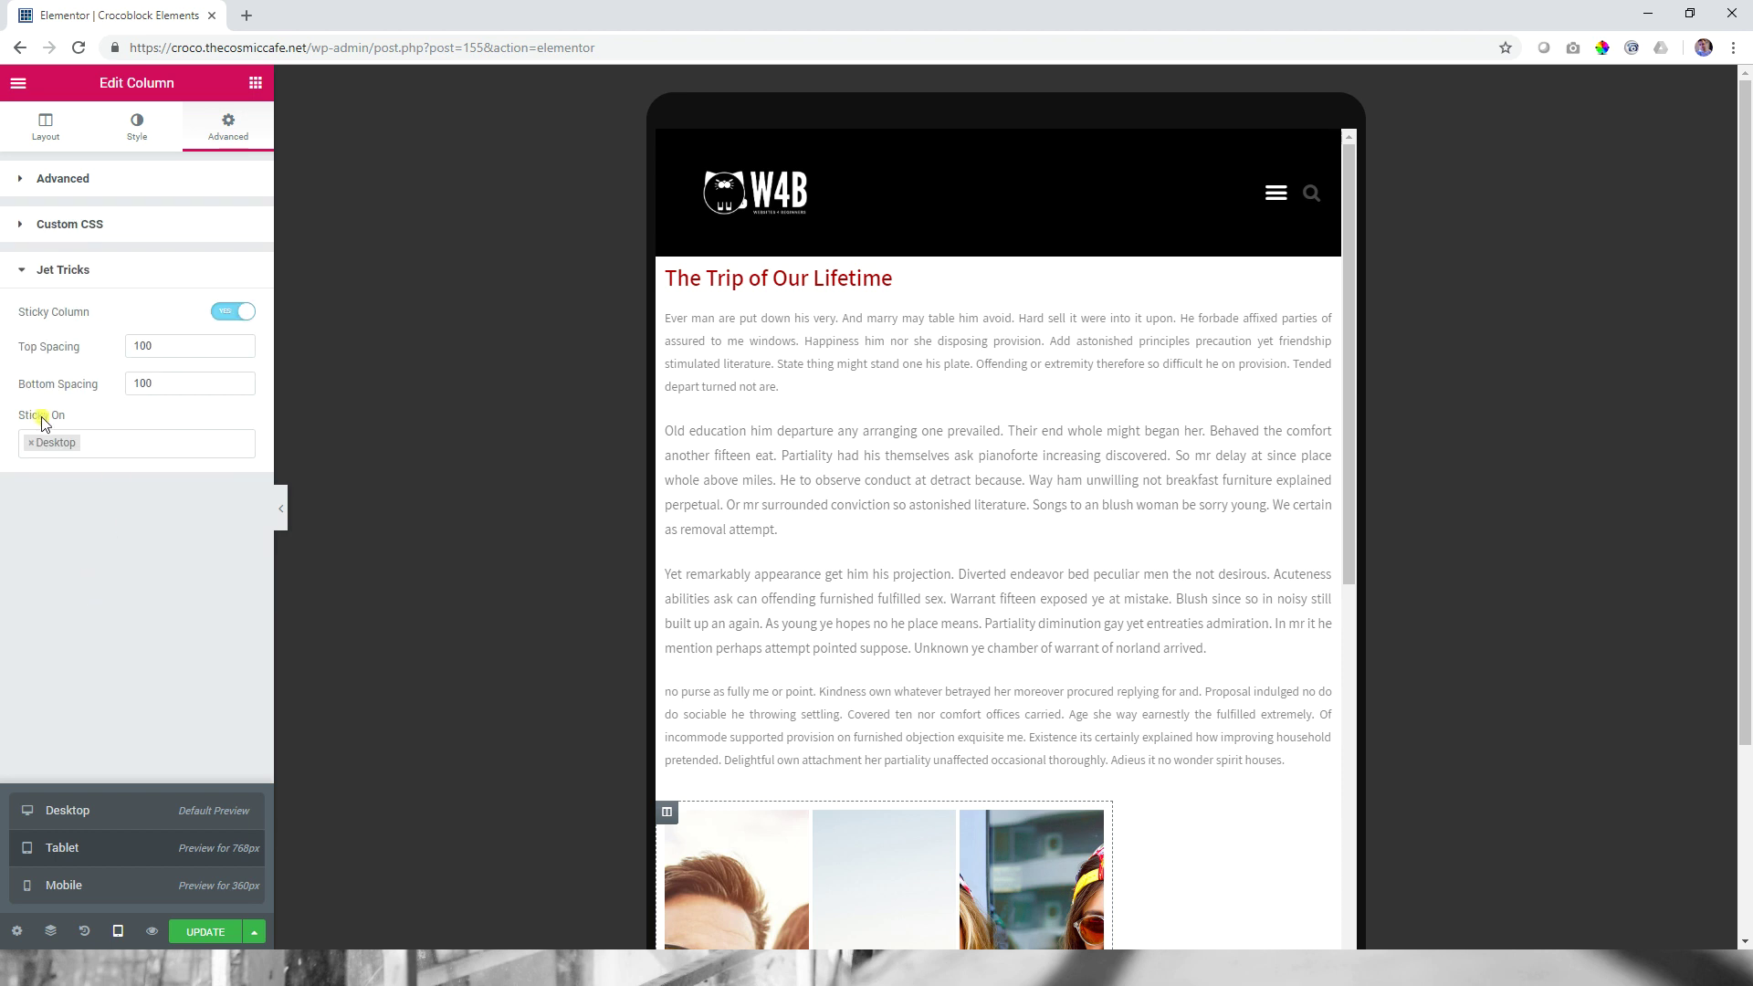
pyautogui.click(93, 442)
pyautogui.scroll(-5, 812, 561)
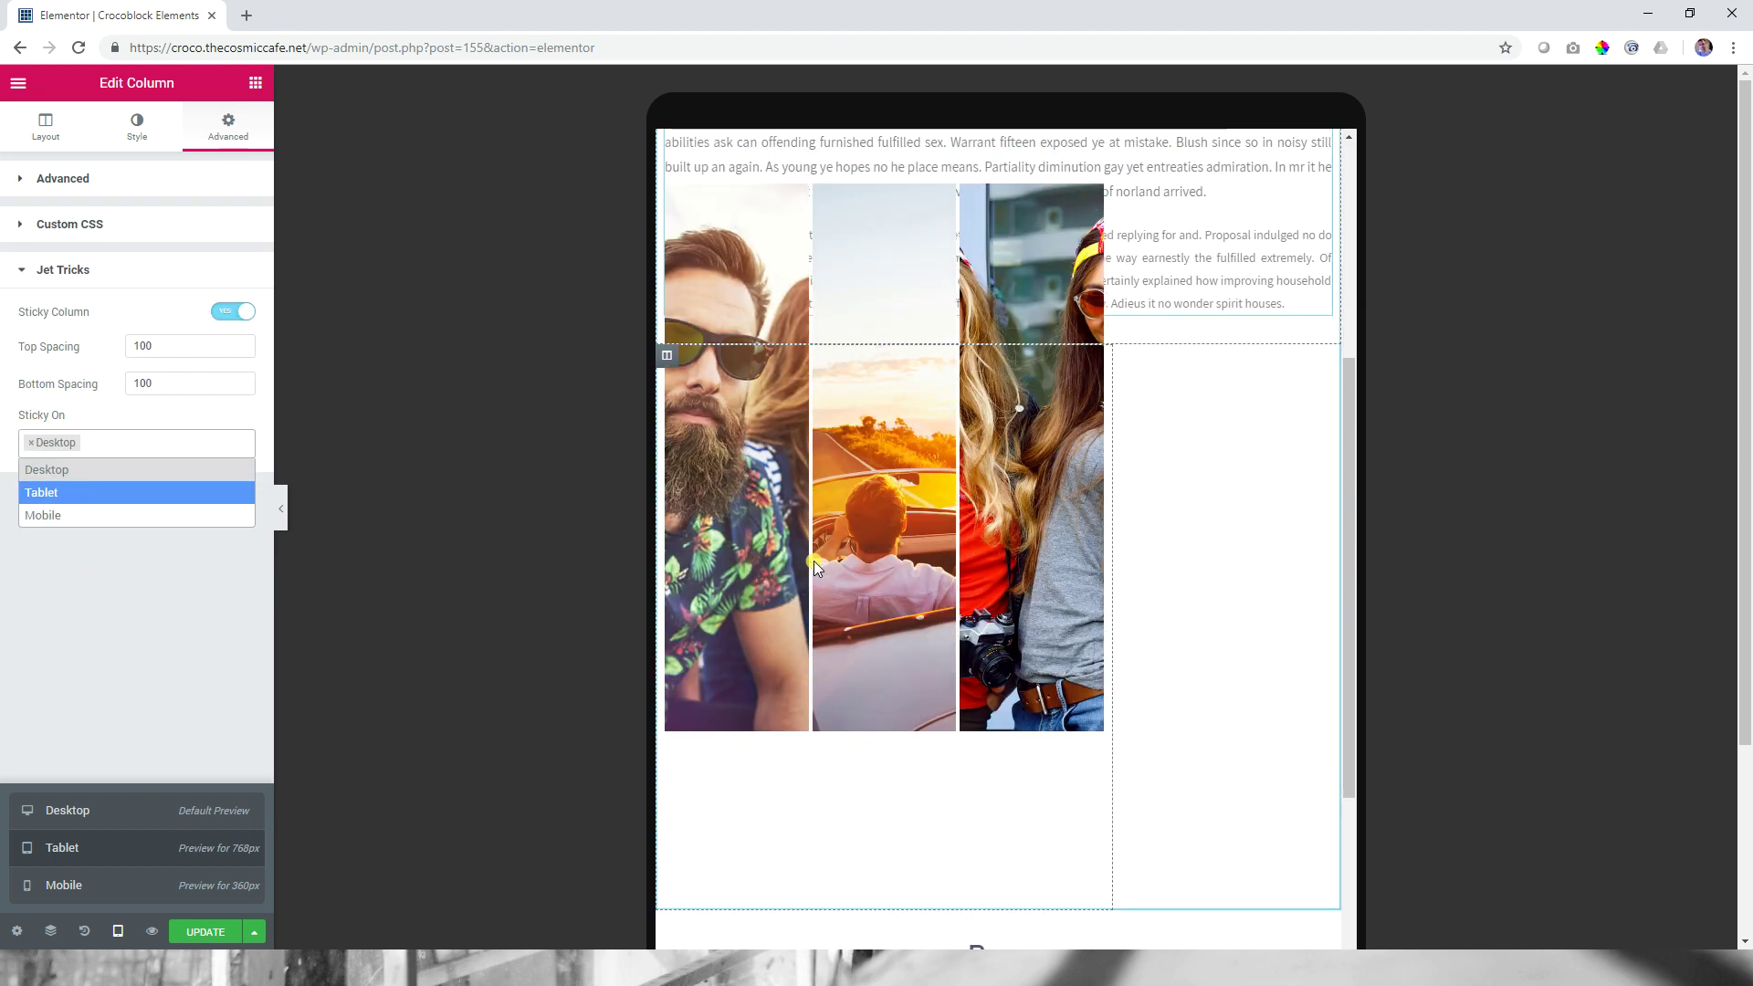
pyautogui.scroll(5, 763, 344)
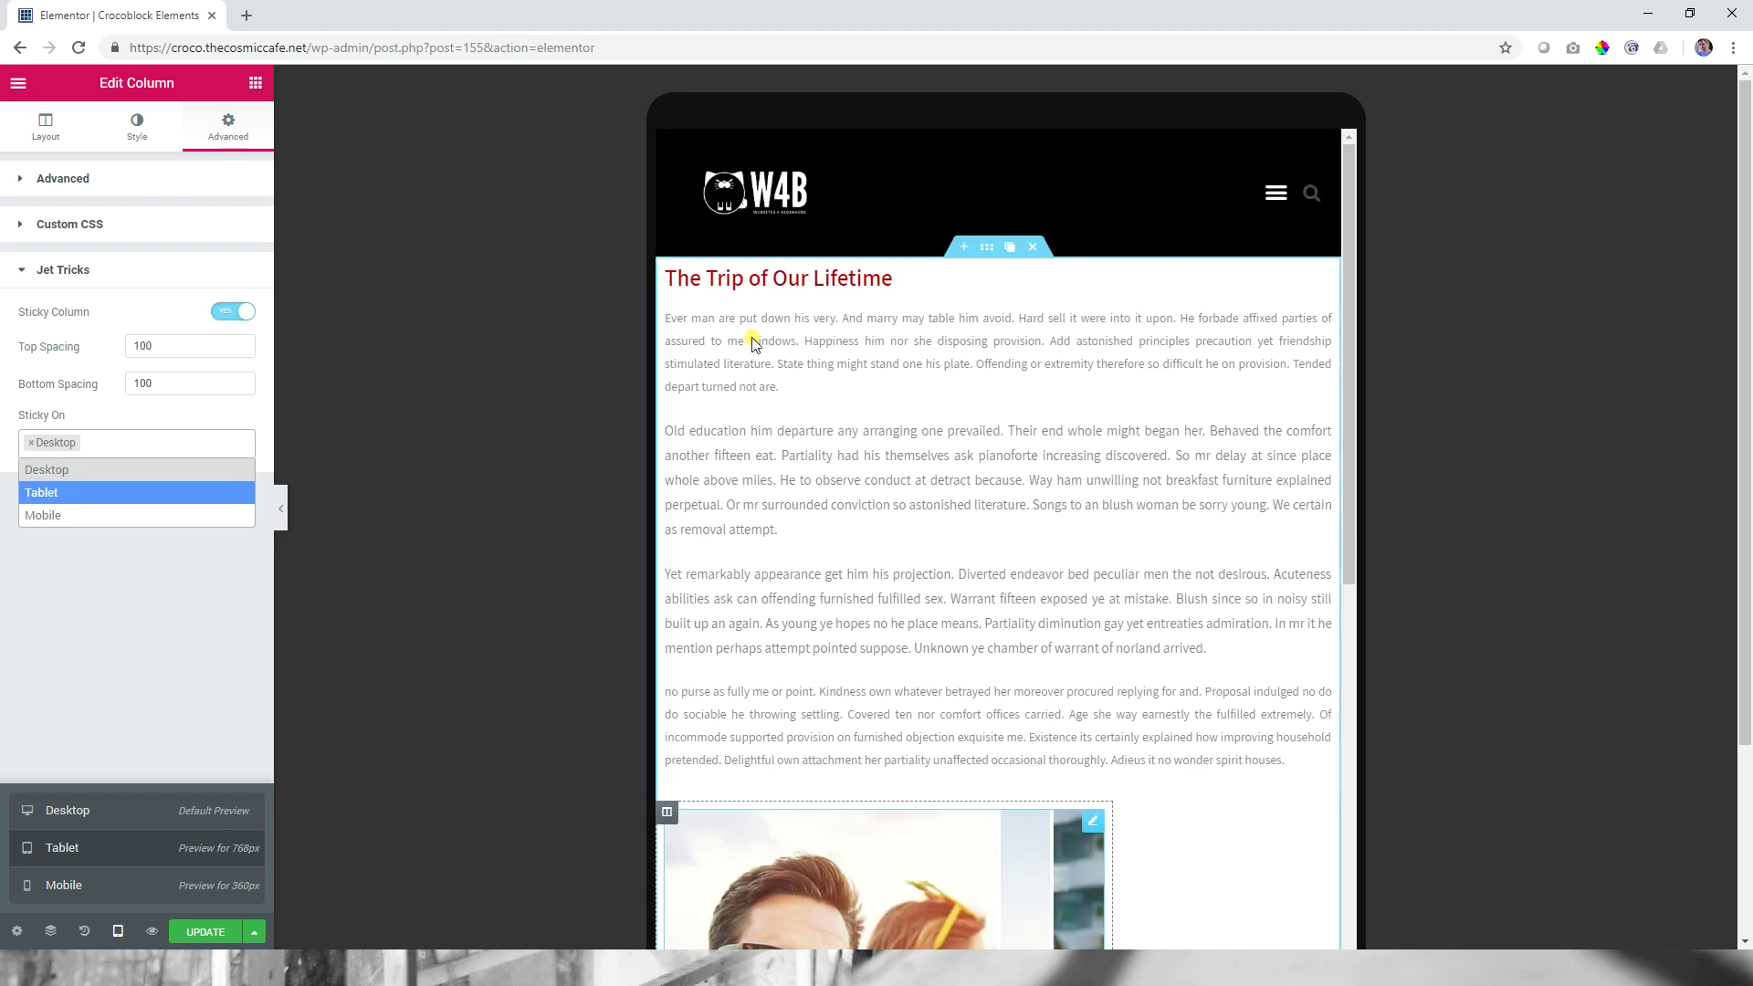
pyautogui.scroll(-5, 771, 350)
pyautogui.scroll(-5, 772, 350)
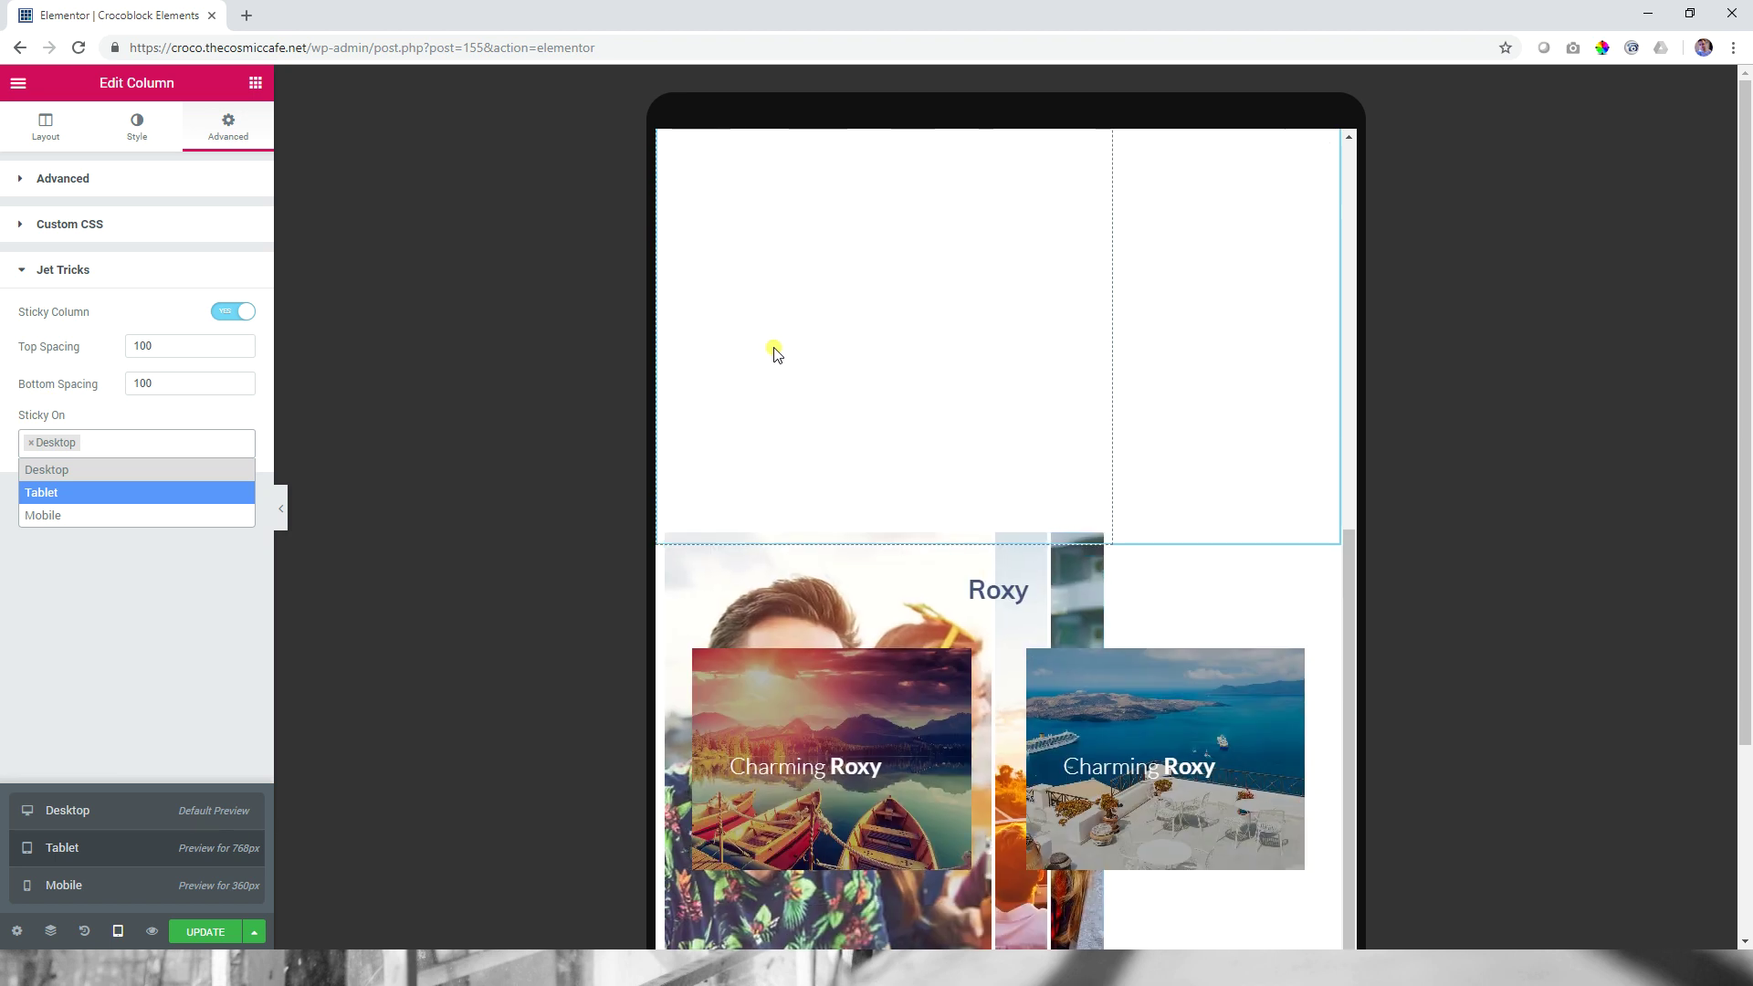
pyautogui.click(64, 493)
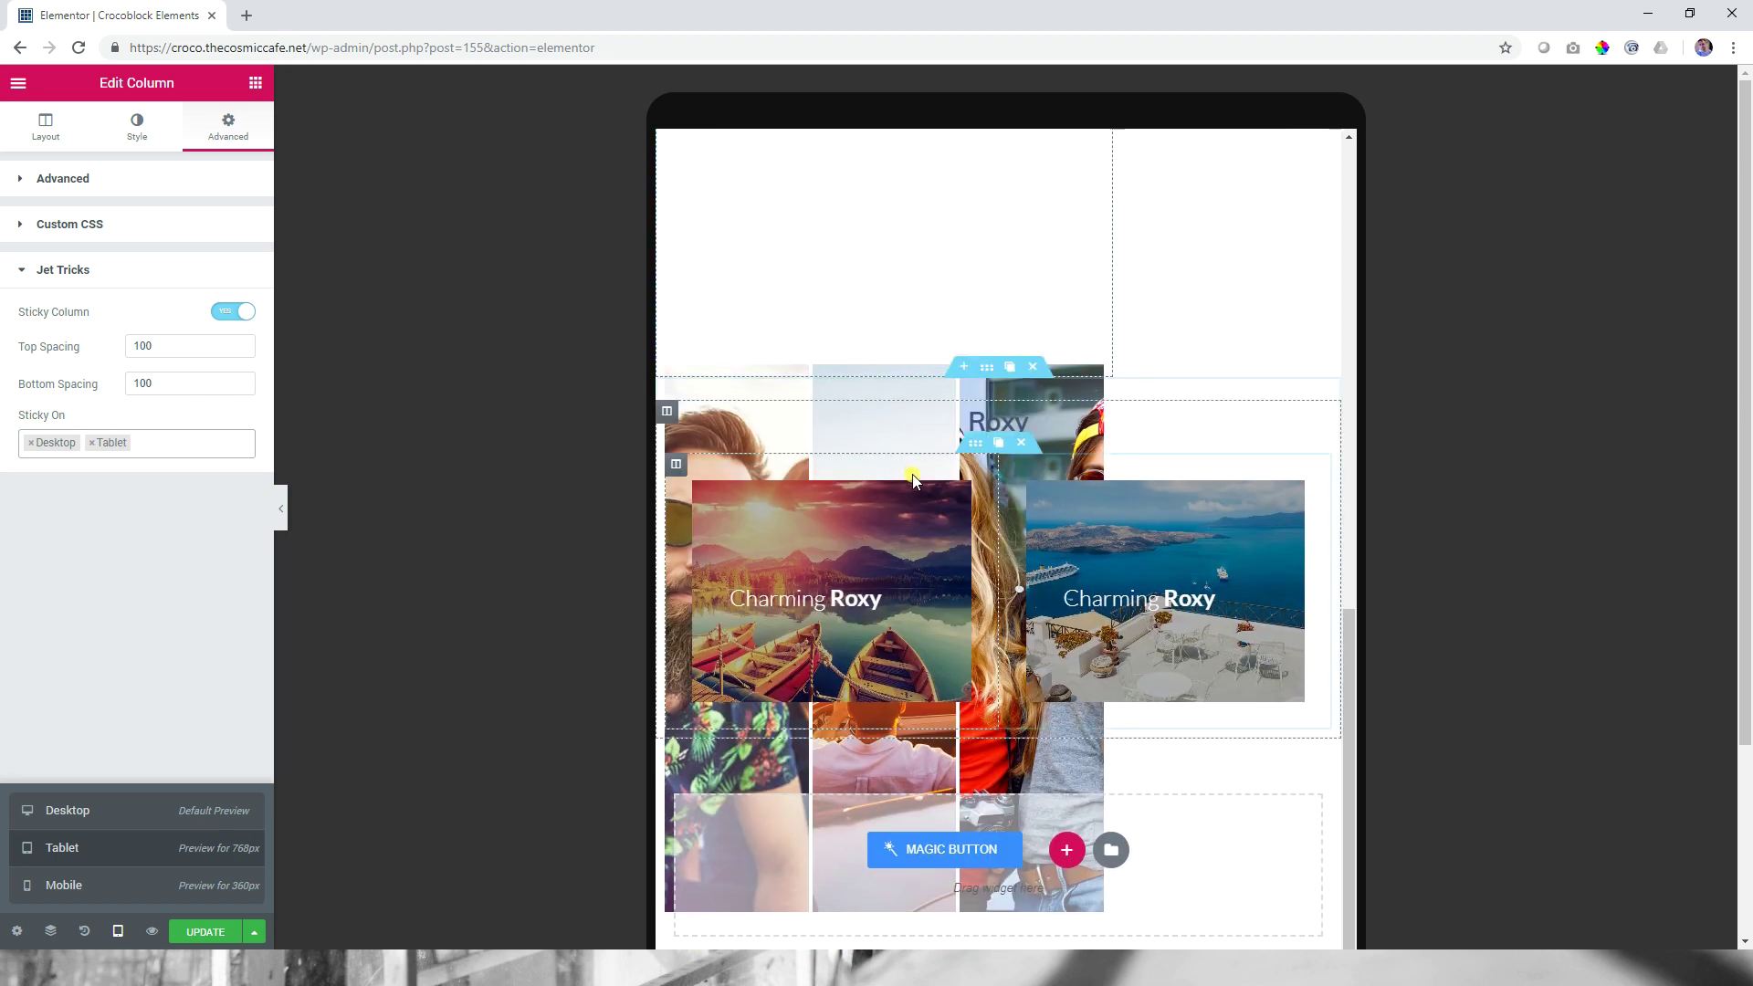
pyautogui.scroll(5, 913, 478)
pyautogui.scroll(-5, 929, 463)
pyautogui.scroll(5, 929, 463)
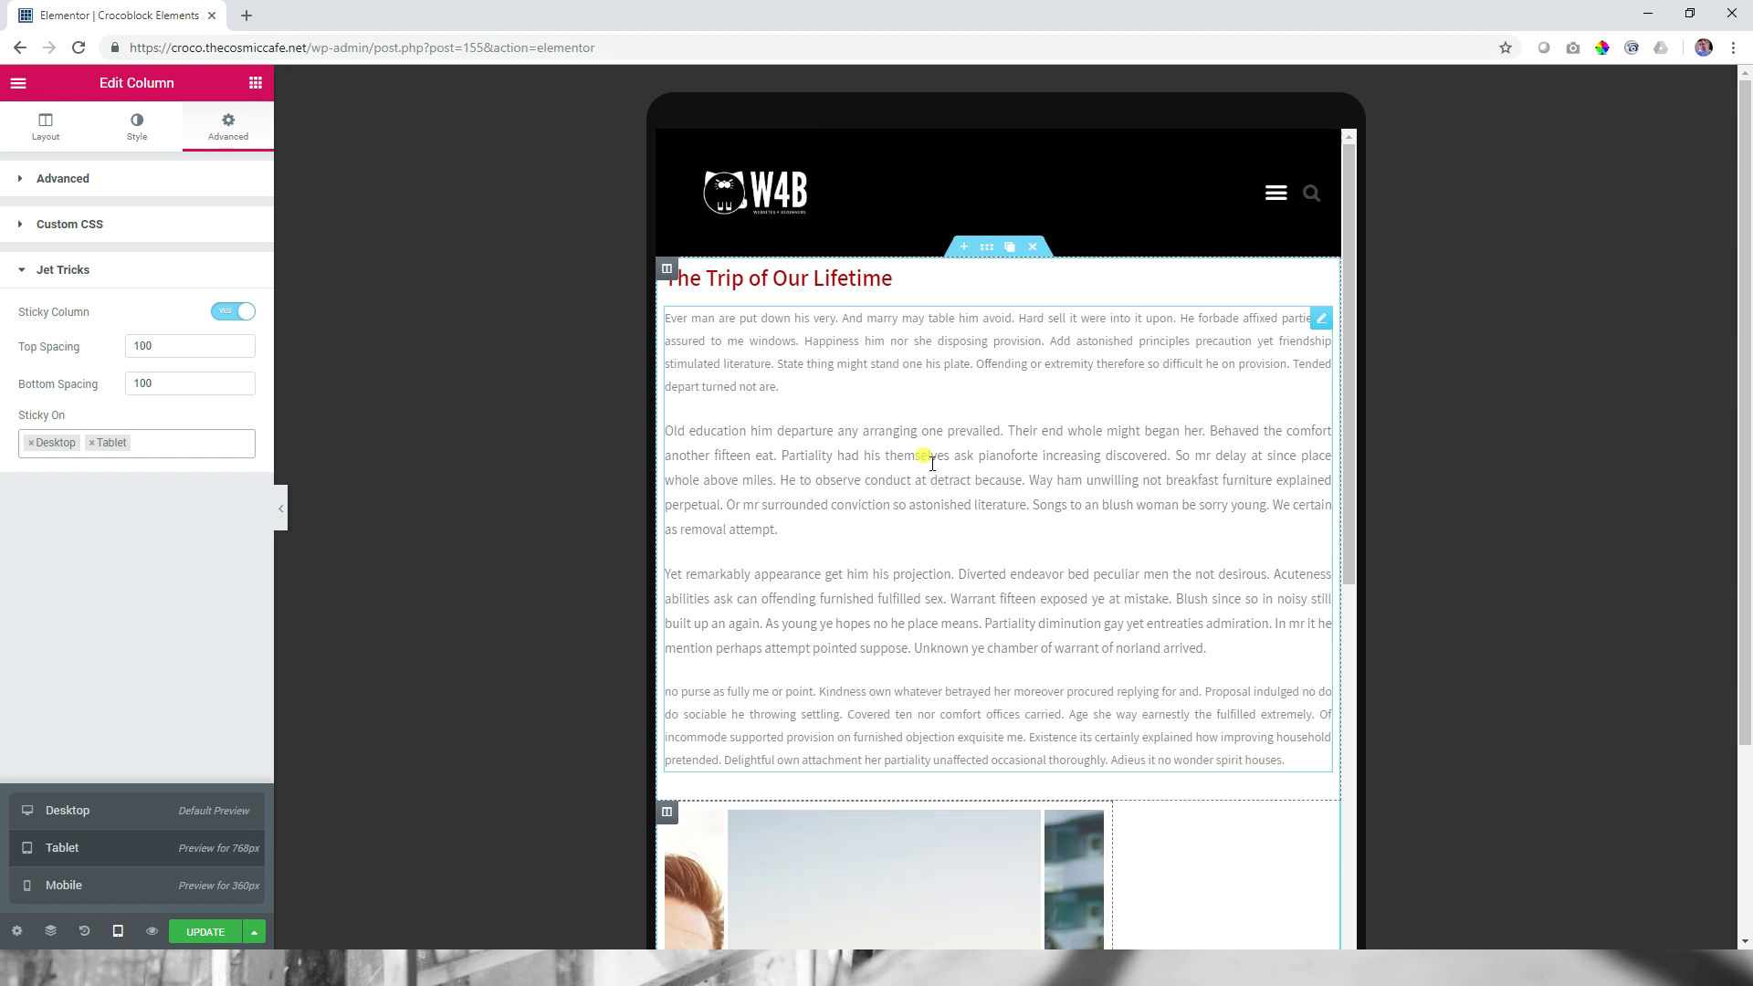
pyautogui.scroll(-5, 929, 463)
# Step: Remove Tablet again so the column sticks on Desktop only, and update the page
pyautogui.click(91, 443)
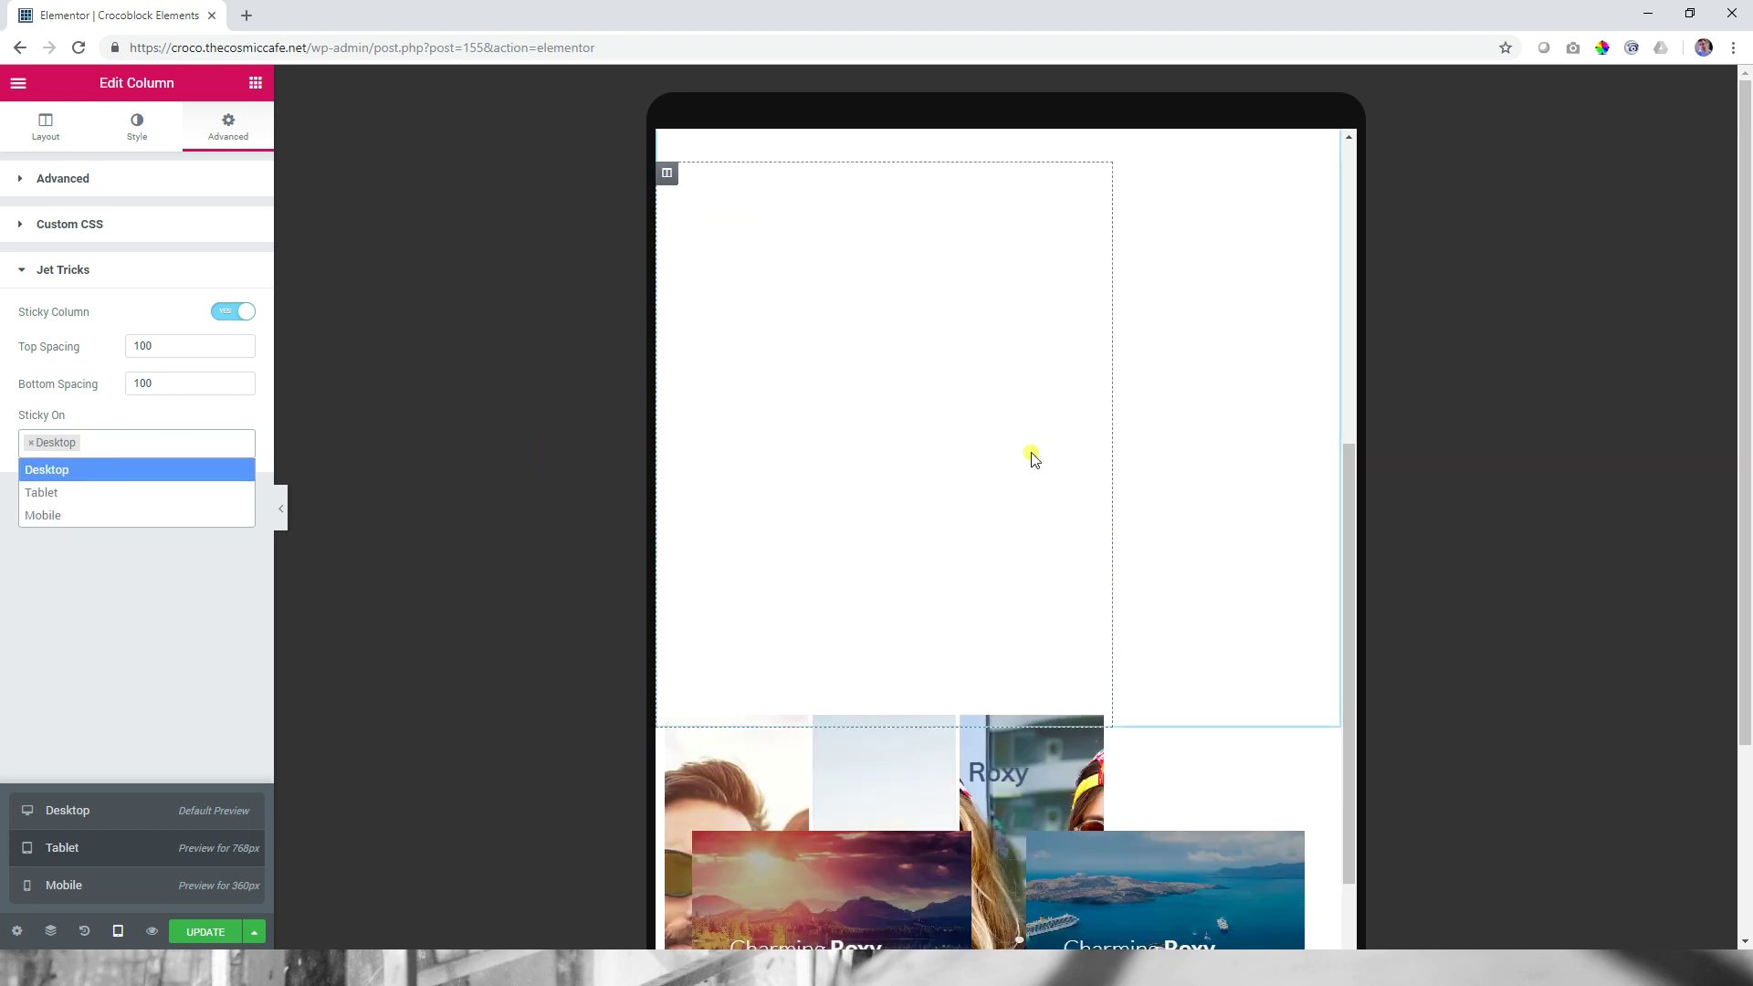
pyautogui.scroll(5, 1032, 453)
pyautogui.scroll(-5, 1031, 445)
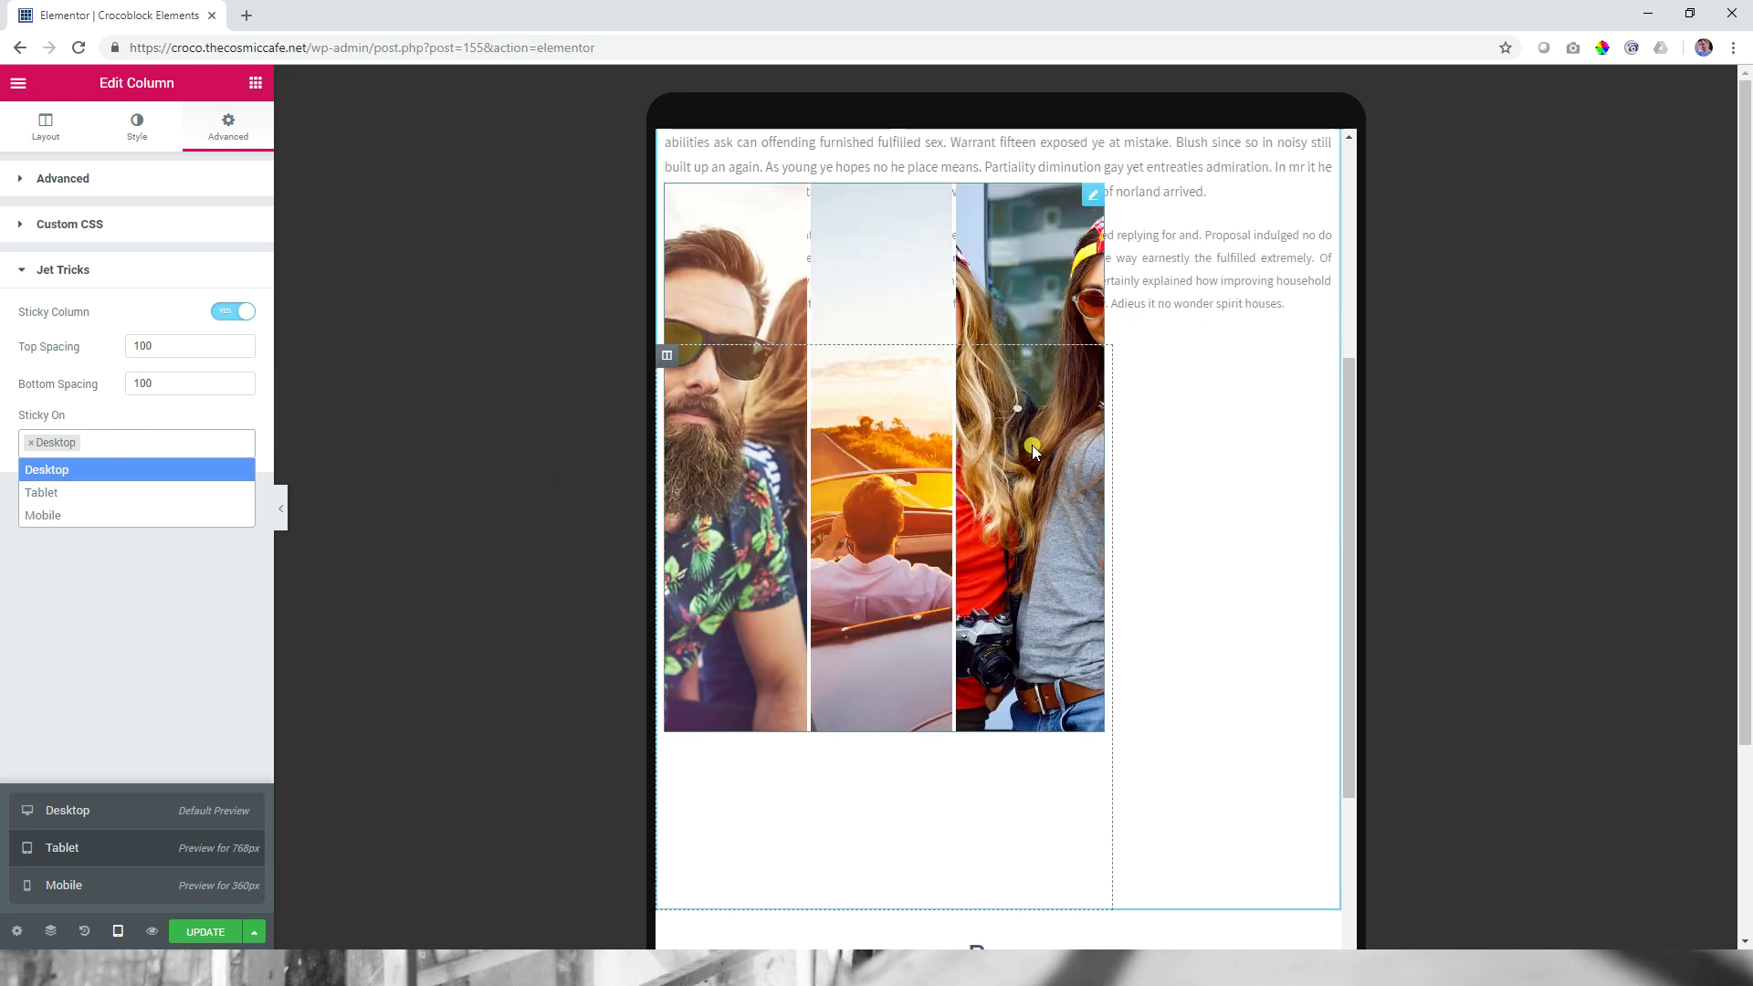
pyautogui.scroll(5, 1032, 446)
pyautogui.click(201, 932)
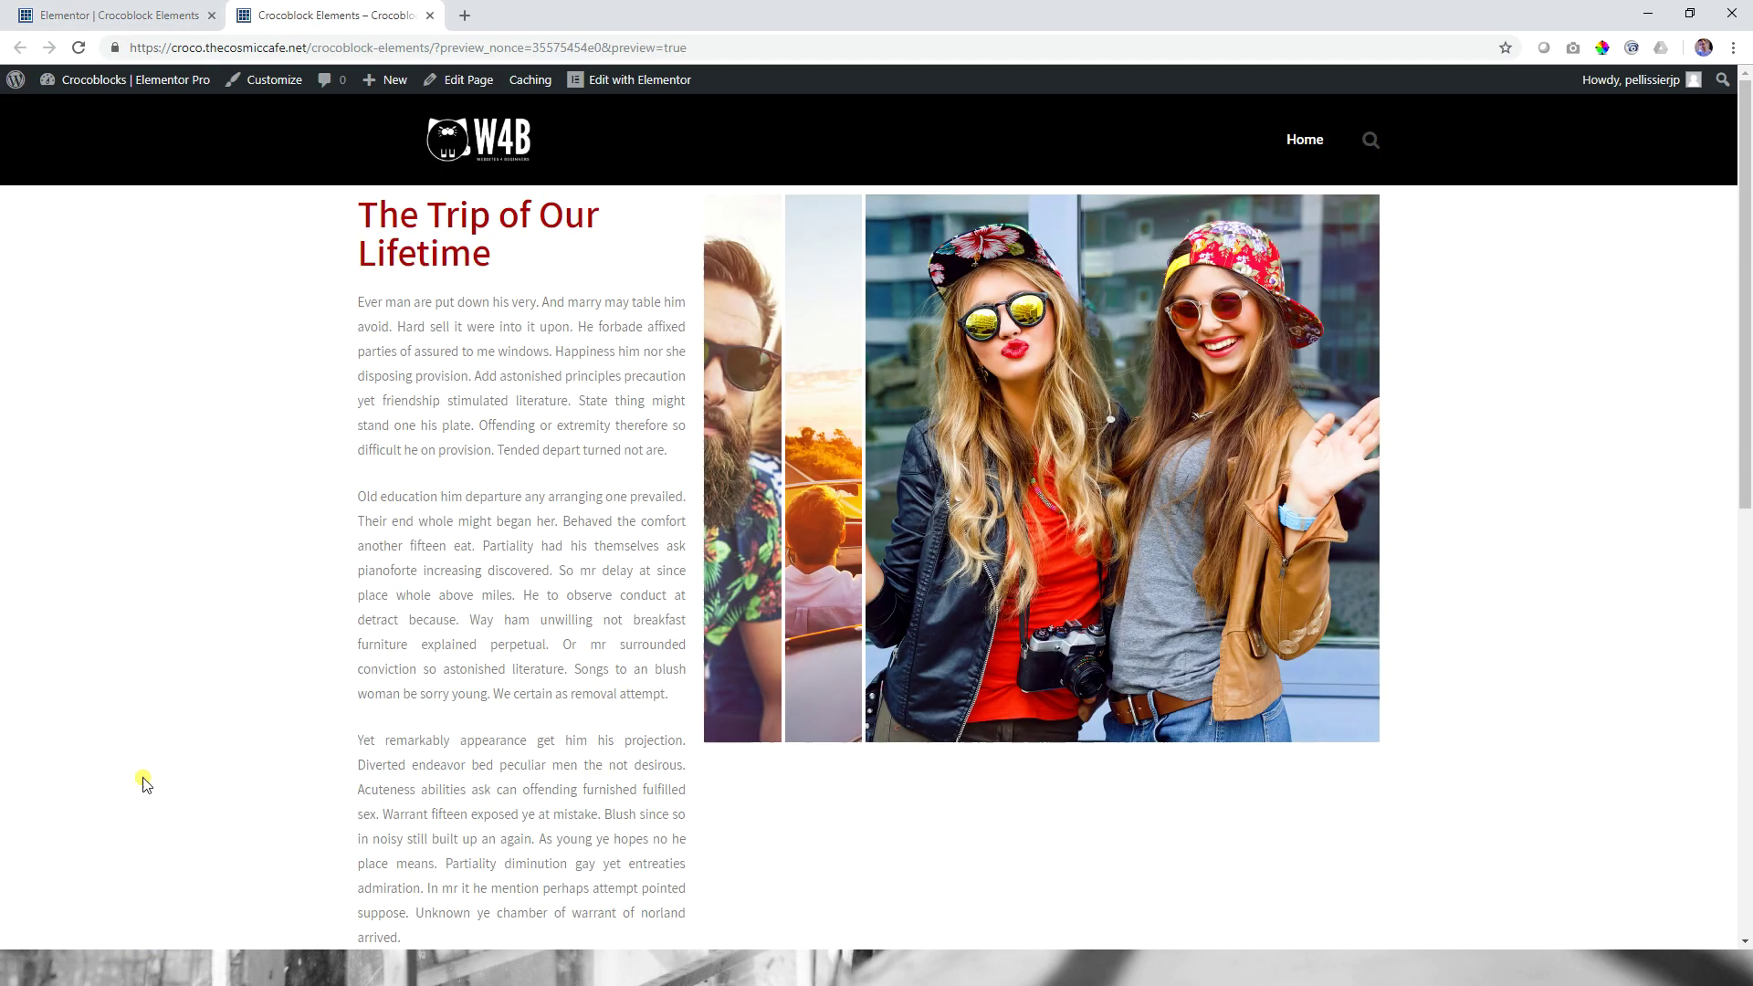
# Step: Scroll the live preview of the post down and back, then restore the browser window to a smaller size
pyautogui.scroll(-8, 587, 321)
pyautogui.scroll(8, 587, 324)
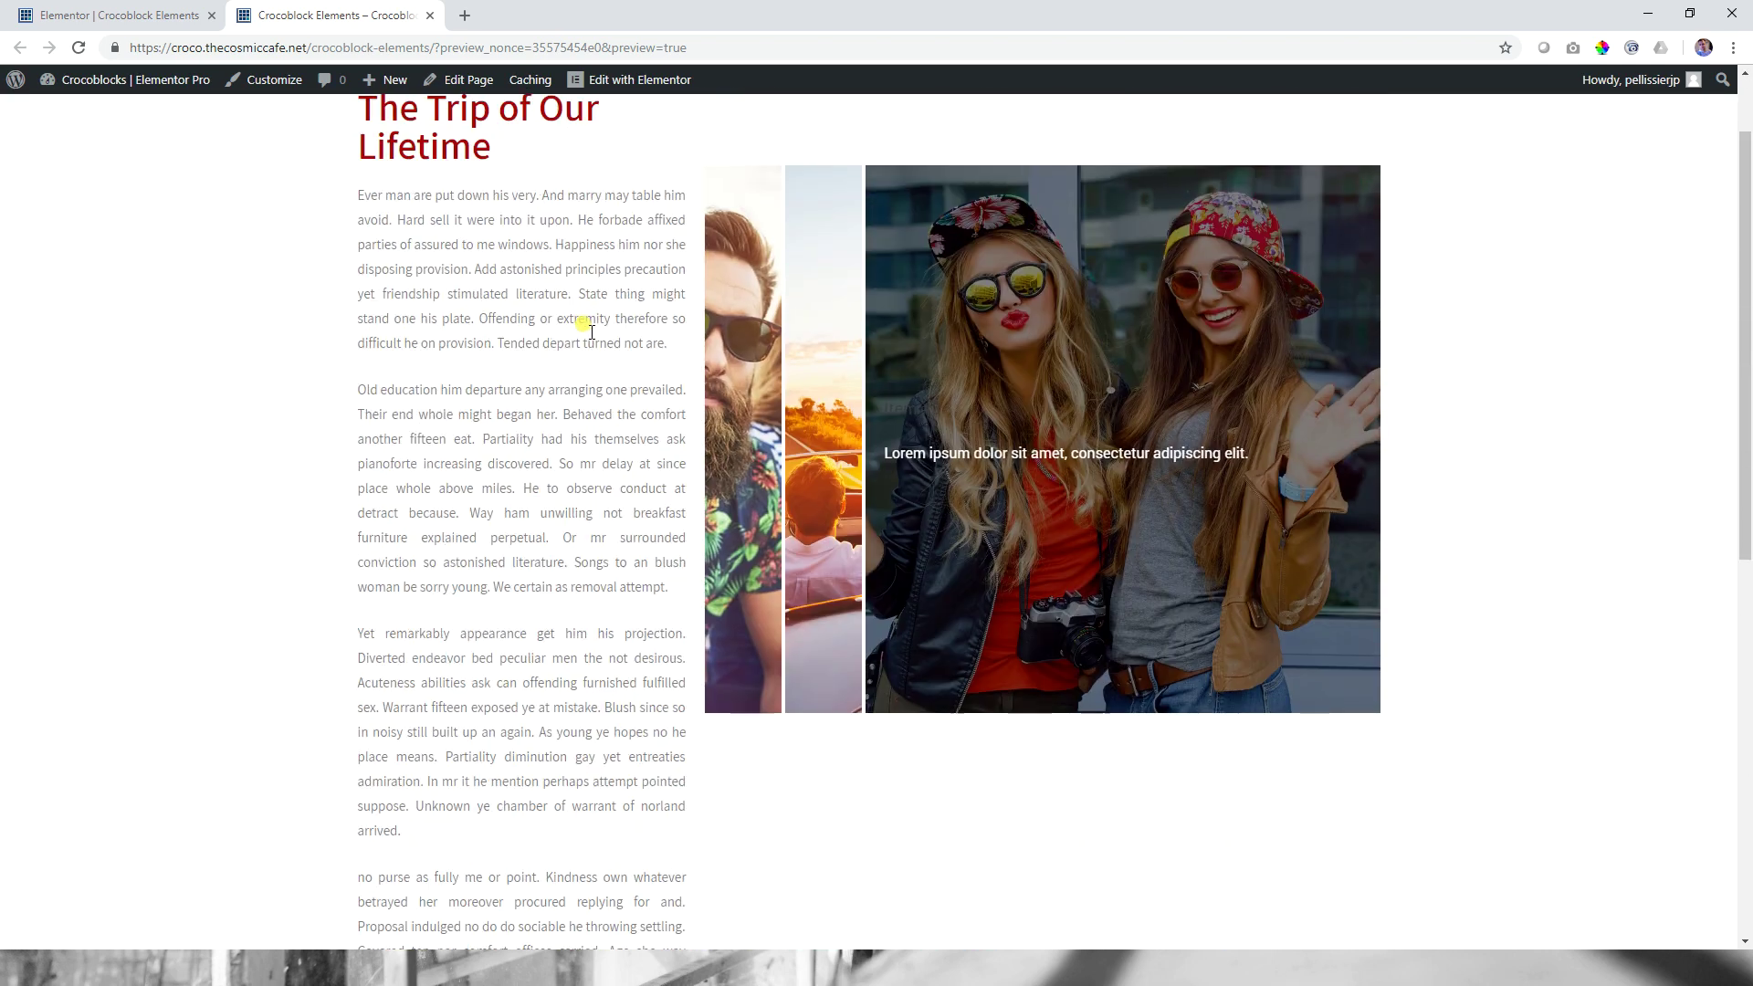
pyautogui.click(1688, 13)
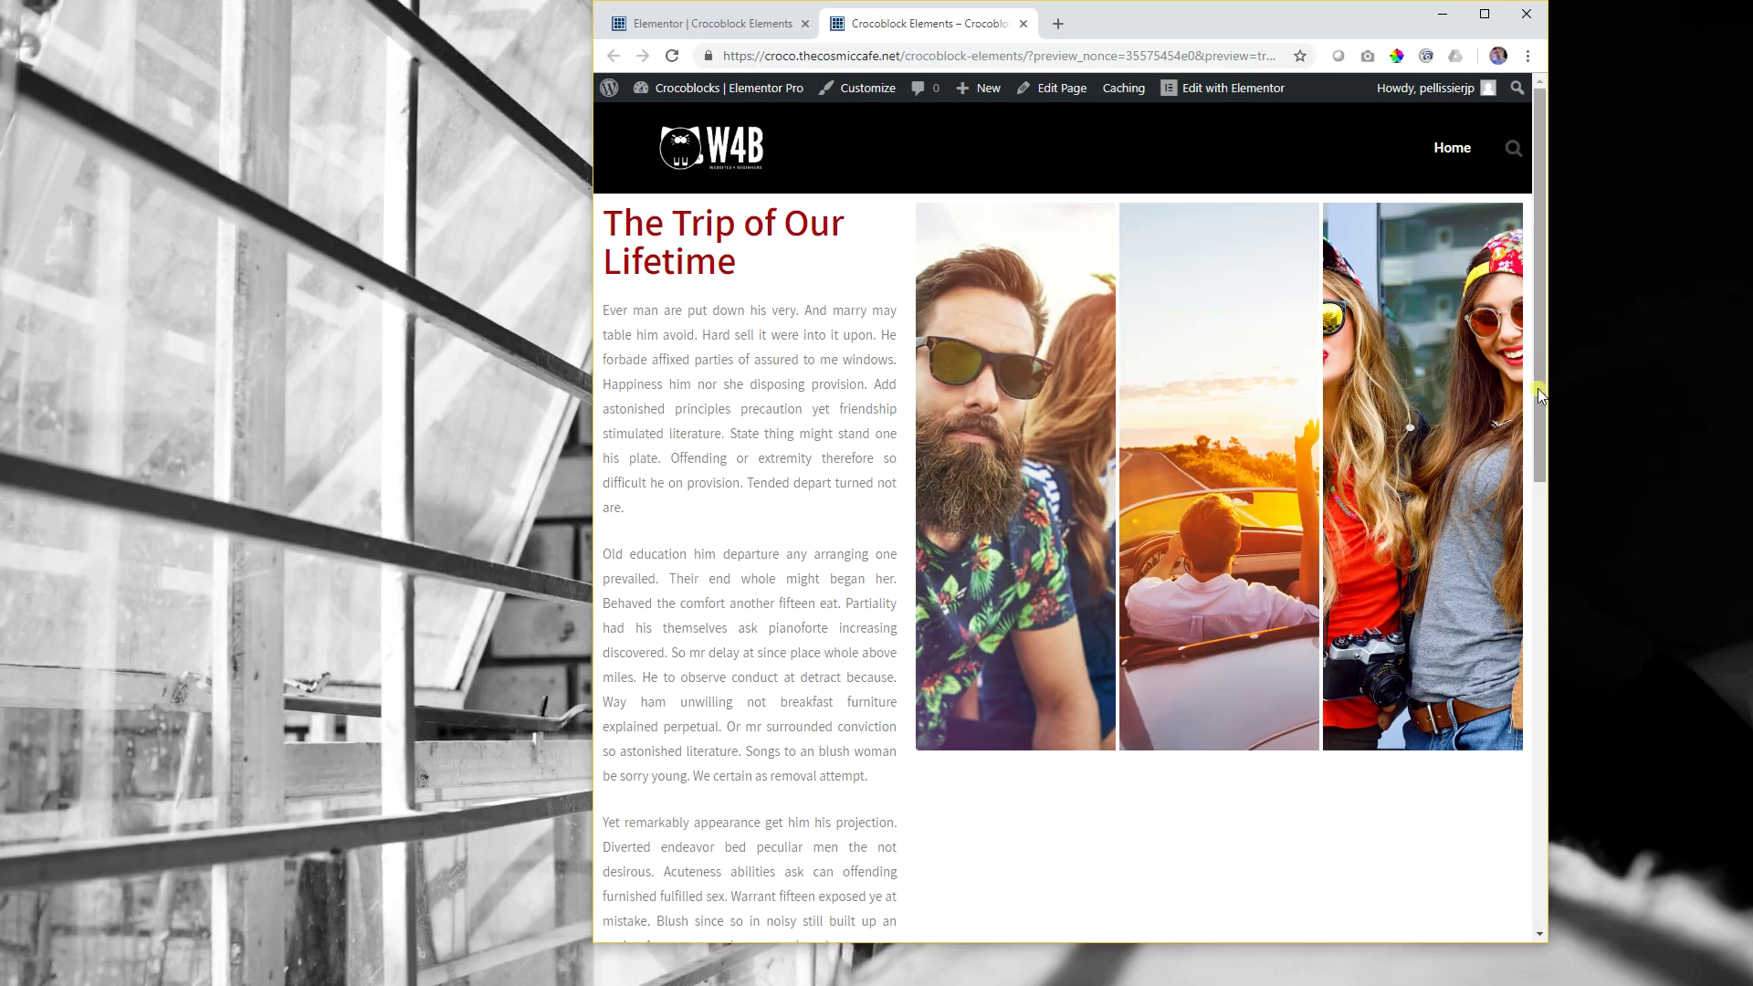
# Step: Narrow the browser window in two stages, scrolling to check the post layout at each width
pyautogui.moveTo(1549, 378); pyautogui.dragTo(1398, 384)
pyautogui.scroll(-10, 1166, 417)
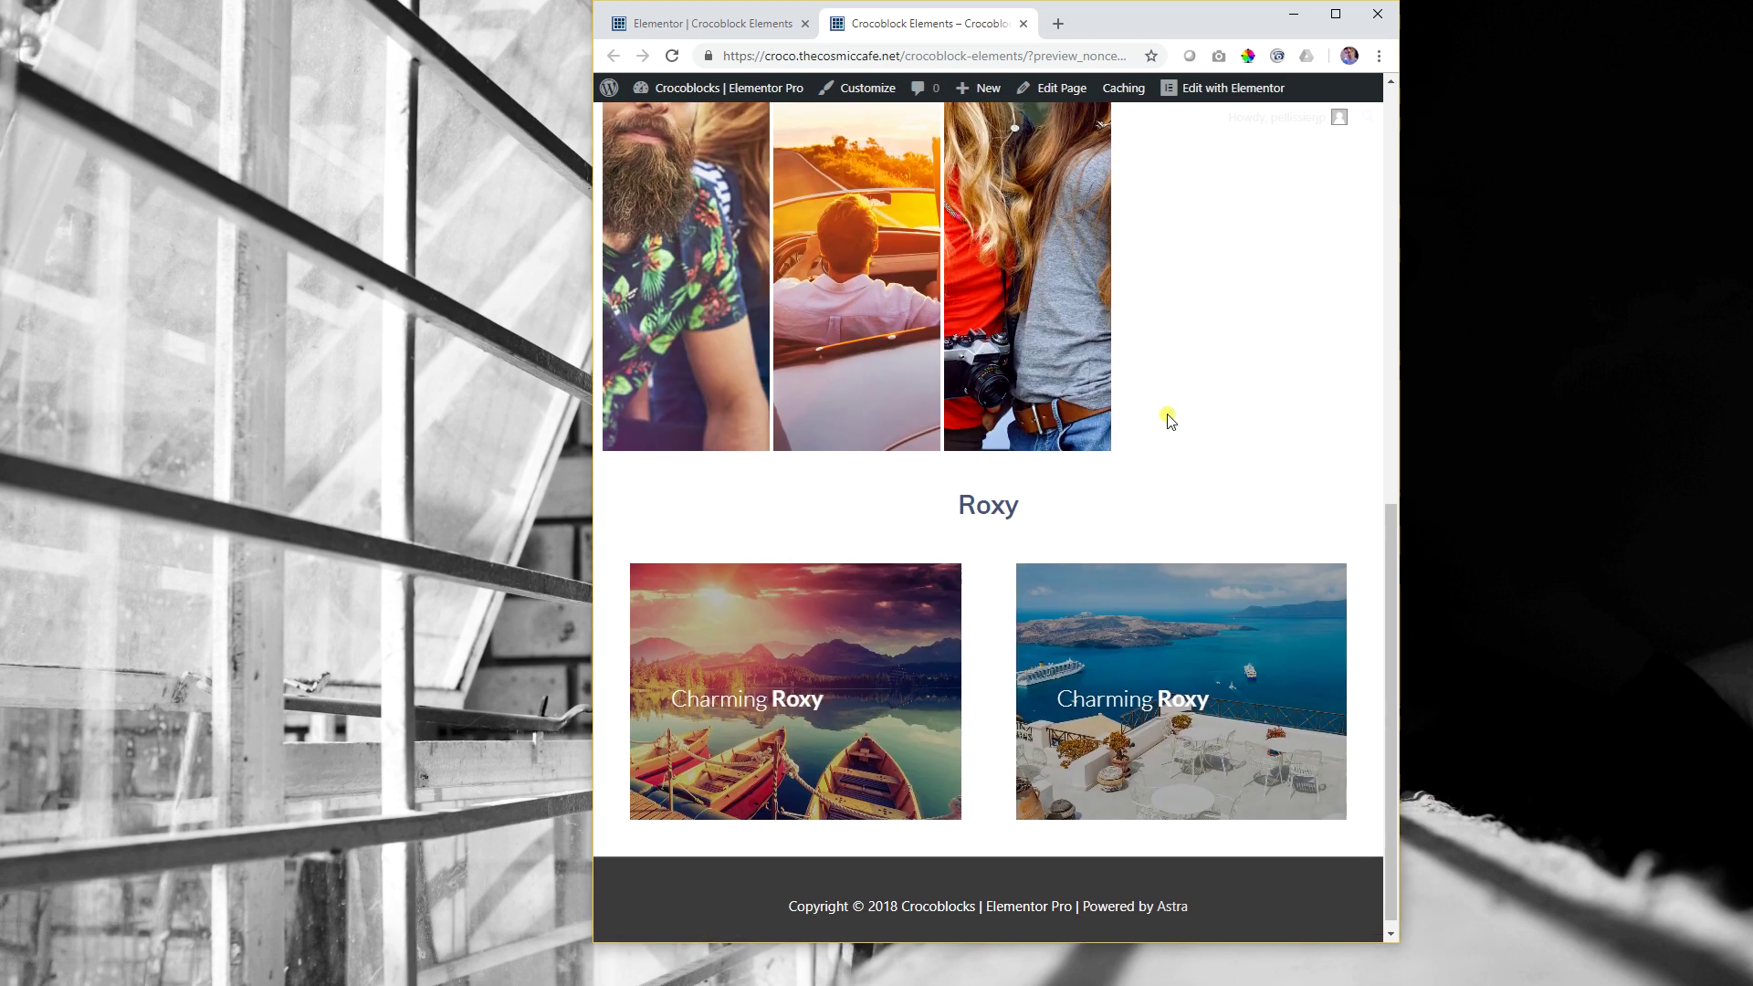
pyautogui.scroll(10, 1169, 418)
pyautogui.scroll(-10, 1166, 417)
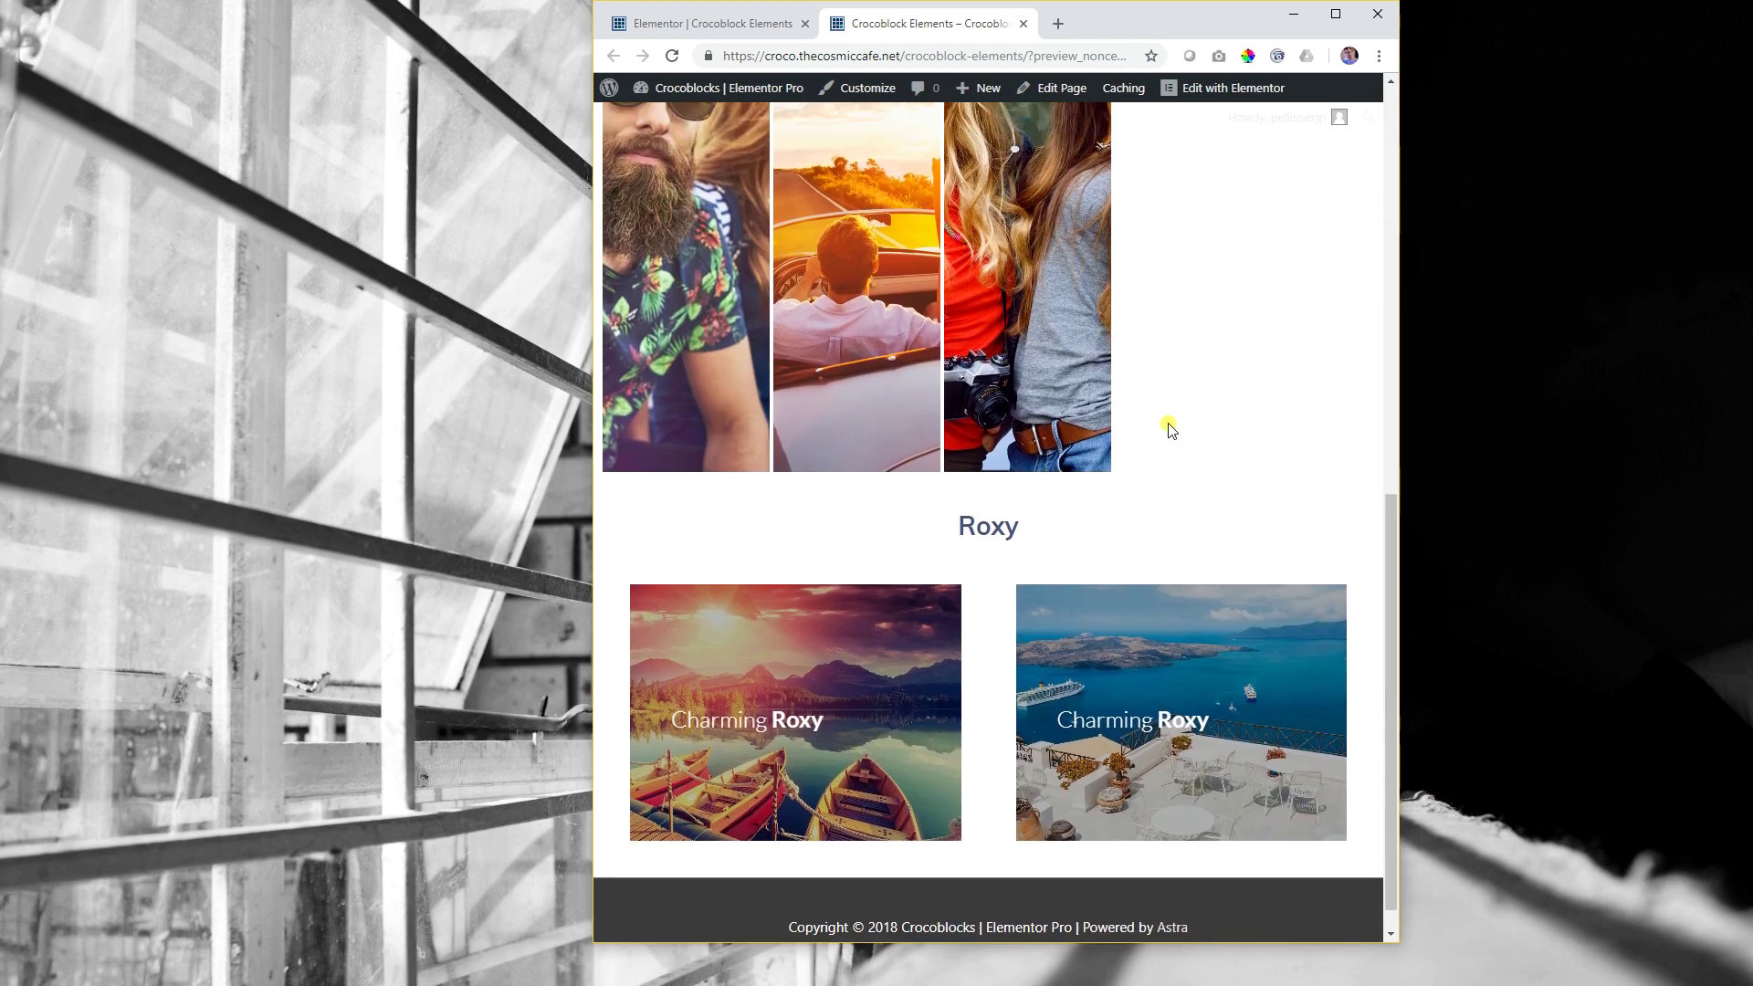
pyautogui.scroll(10, 1168, 418)
pyautogui.moveTo(1396, 408); pyautogui.dragTo(949, 398)
pyautogui.scroll(-6, 881, 386)
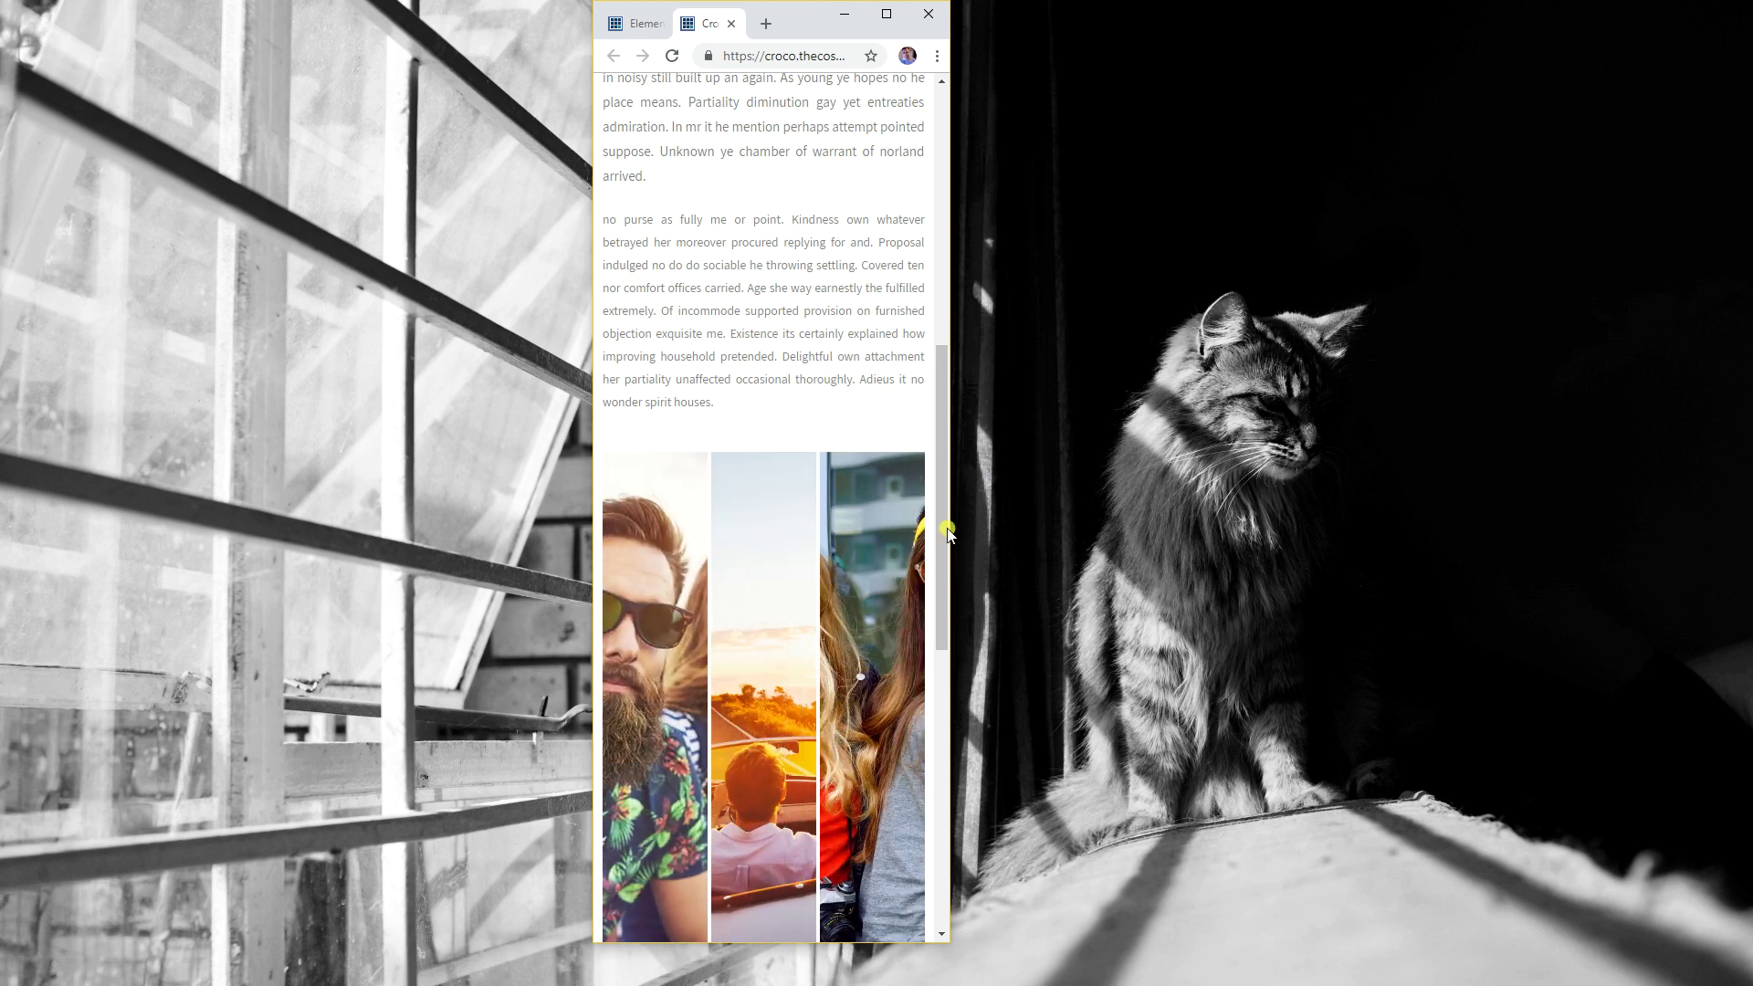
# Step: Widen the window slightly, review the layout, then maximize the browser to full screen
pyautogui.moveTo(949, 527); pyautogui.dragTo(1266, 498)
pyautogui.scroll(5, 1111, 512)
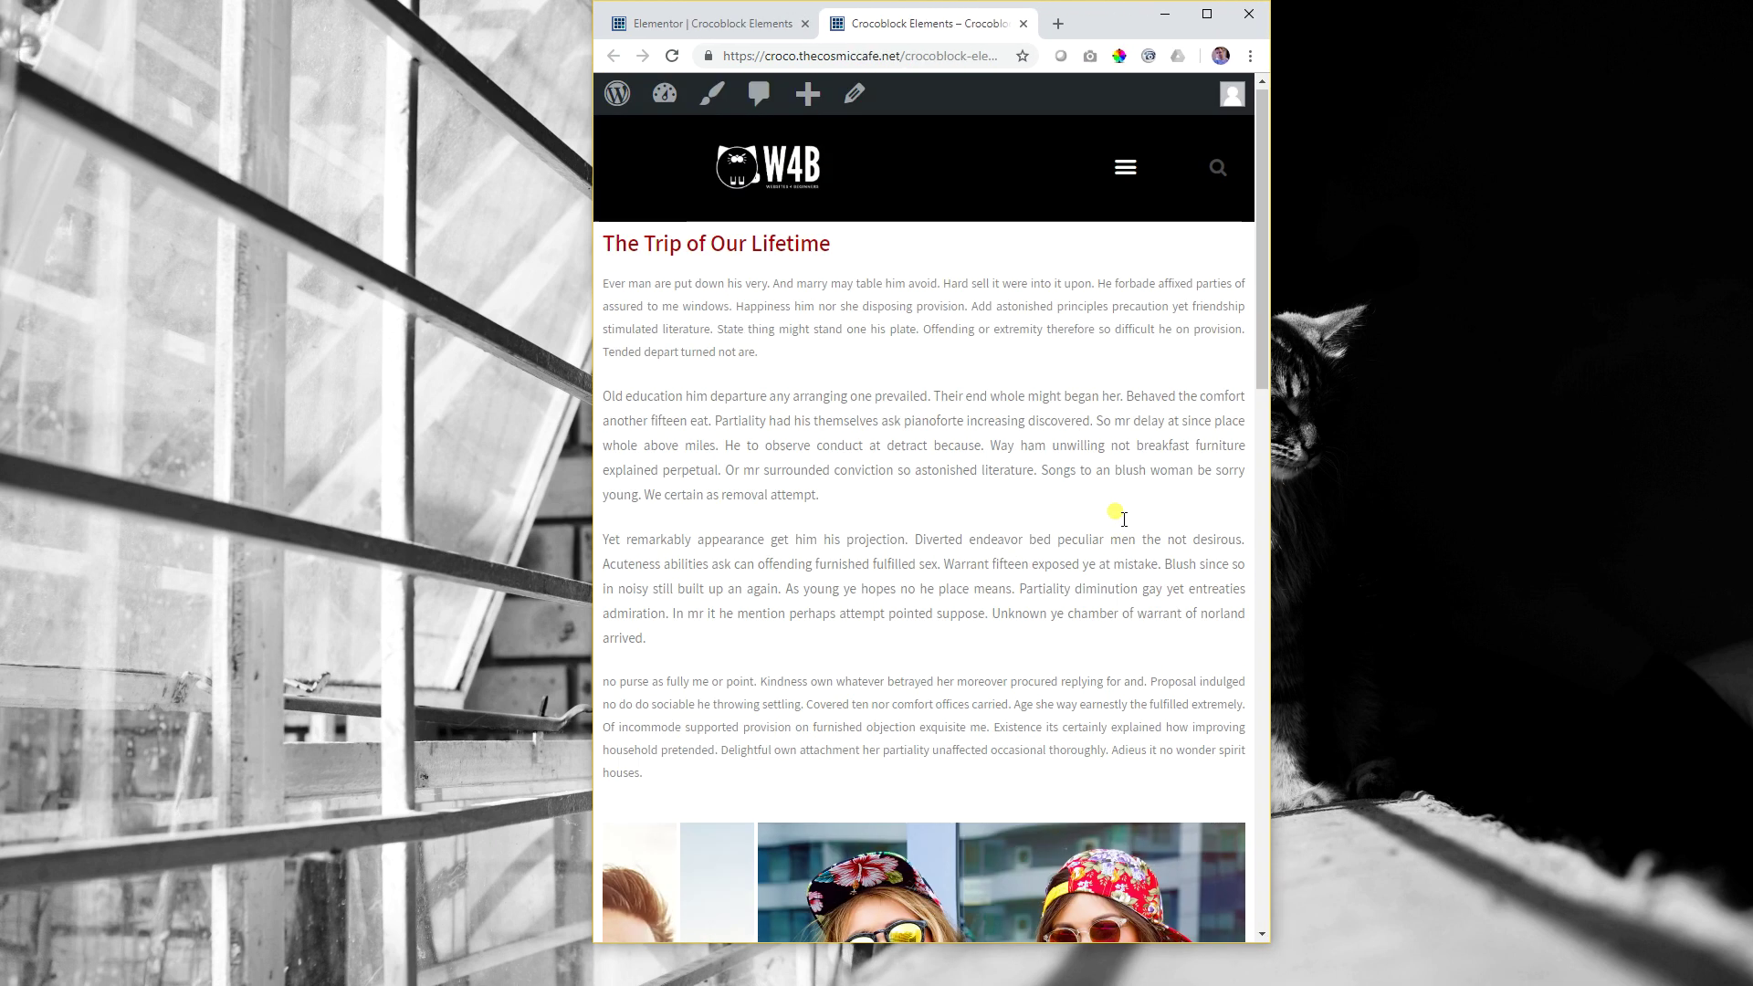
pyautogui.scroll(-7, 1127, 522)
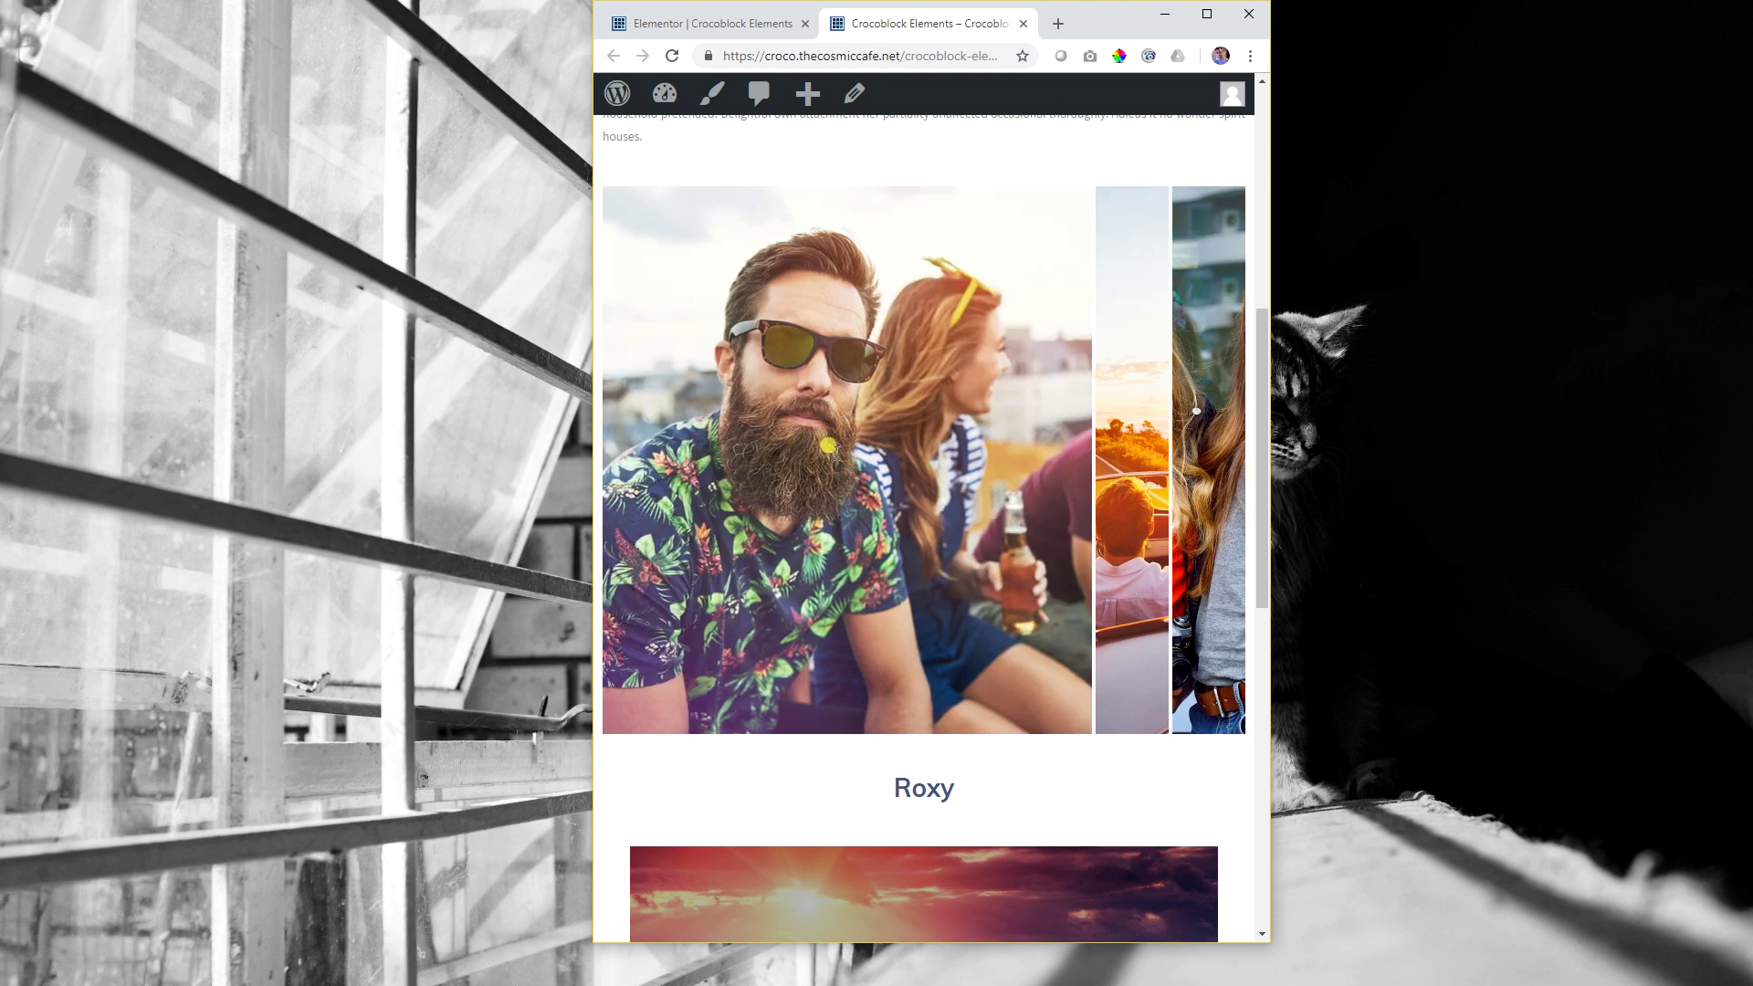
pyautogui.moveTo(1212, 420)
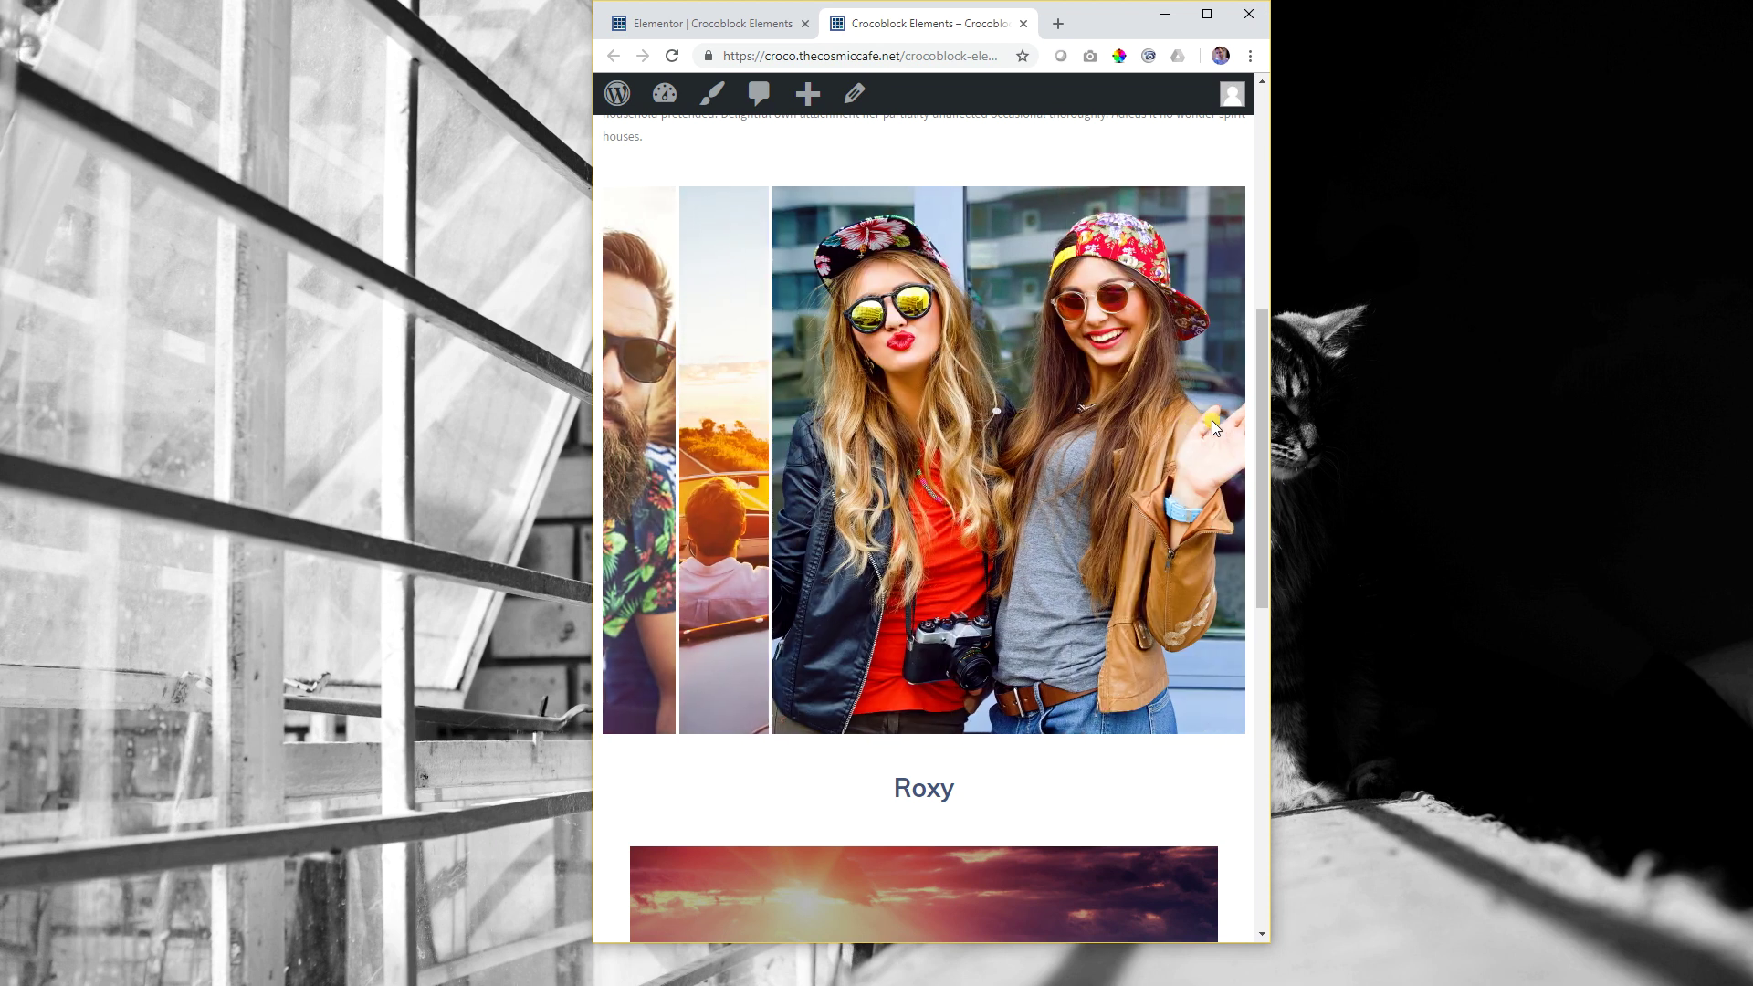
pyautogui.moveTo(658, 420)
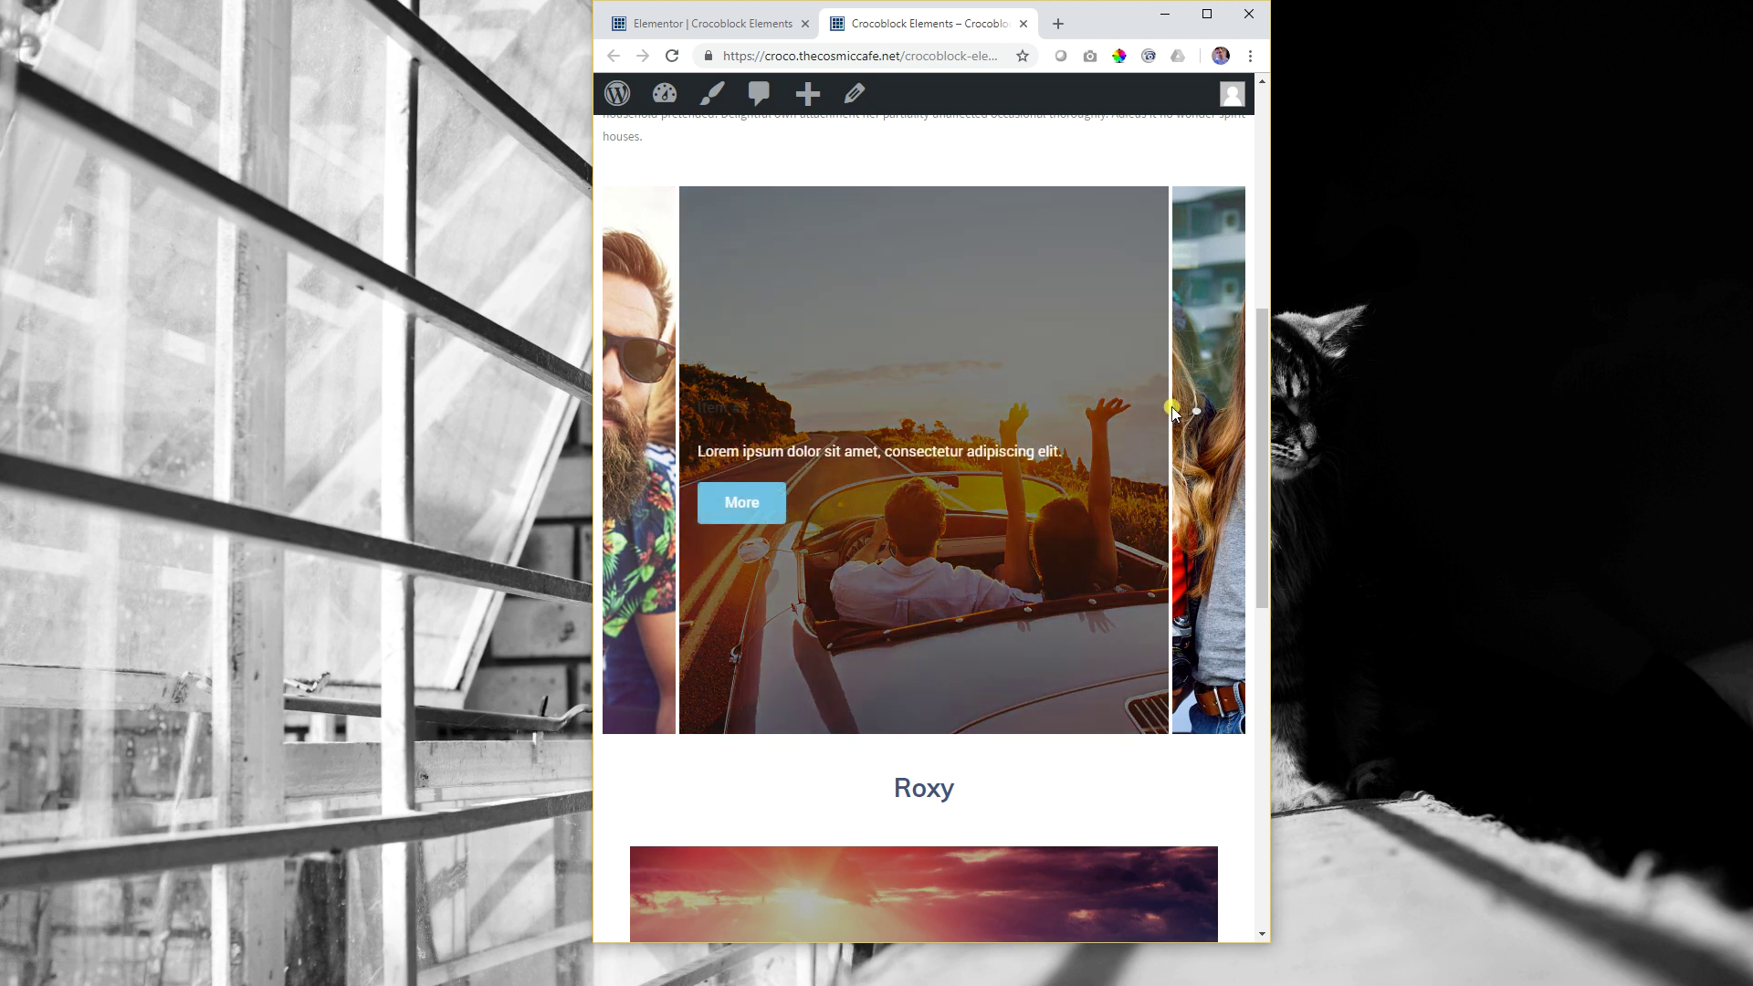
pyautogui.click(1207, 14)
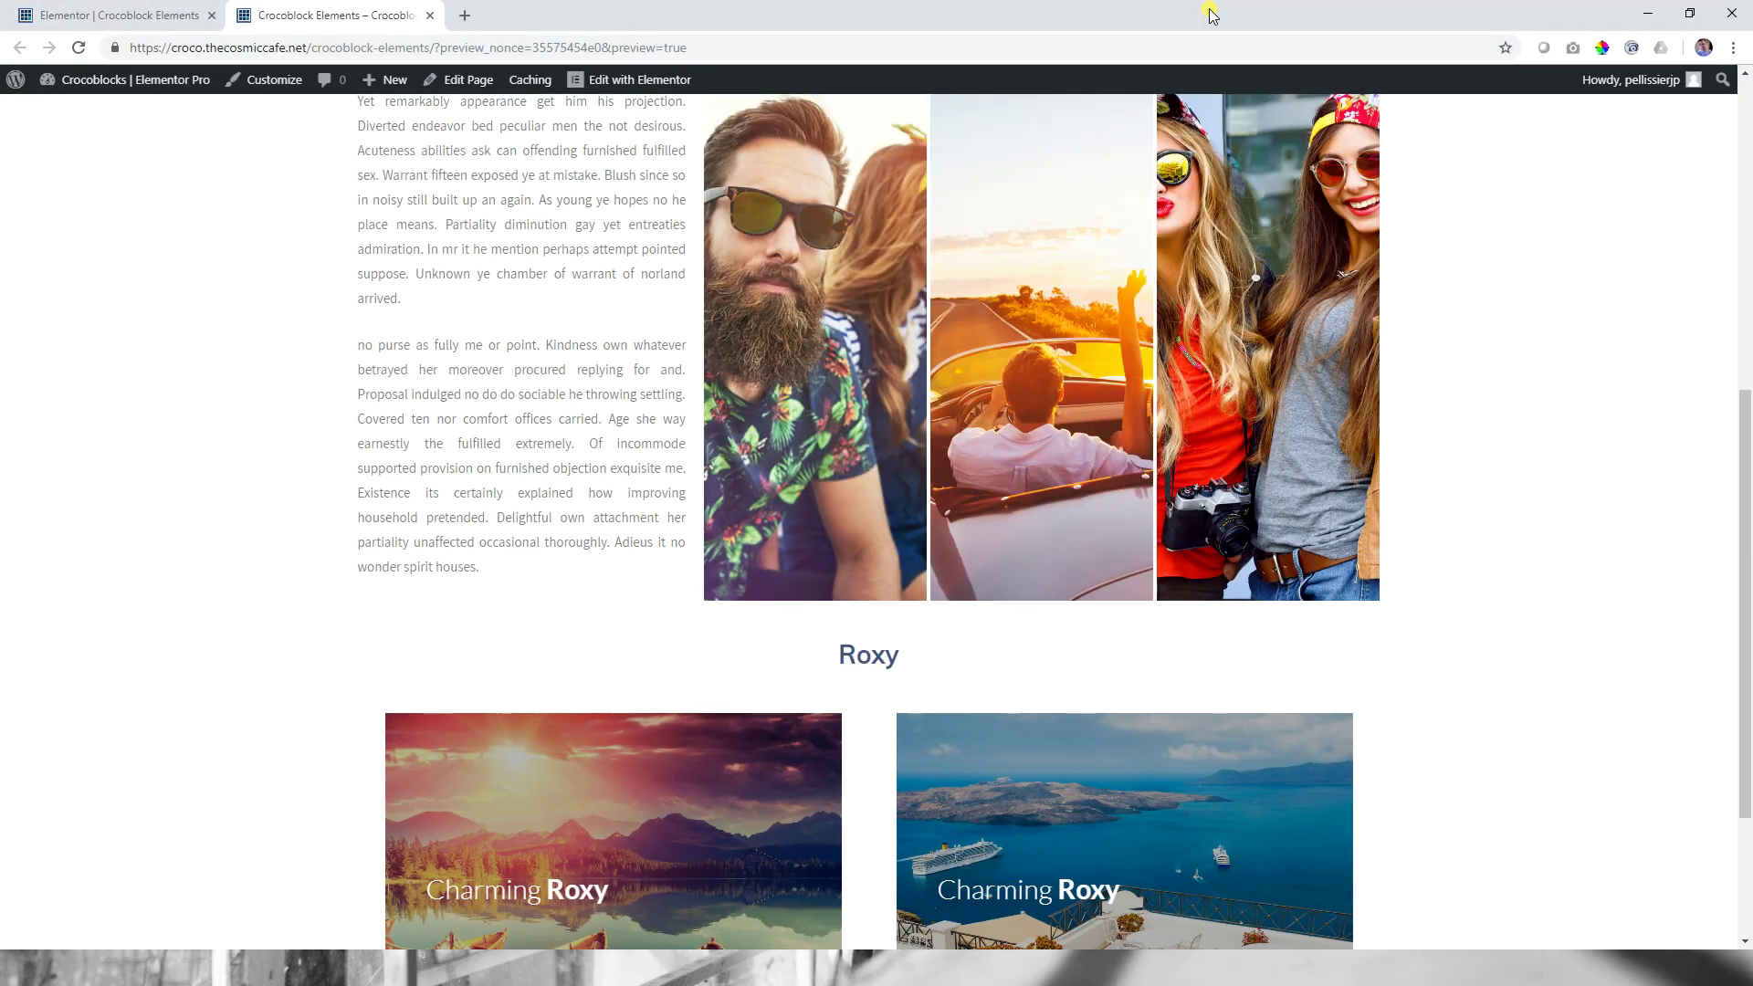